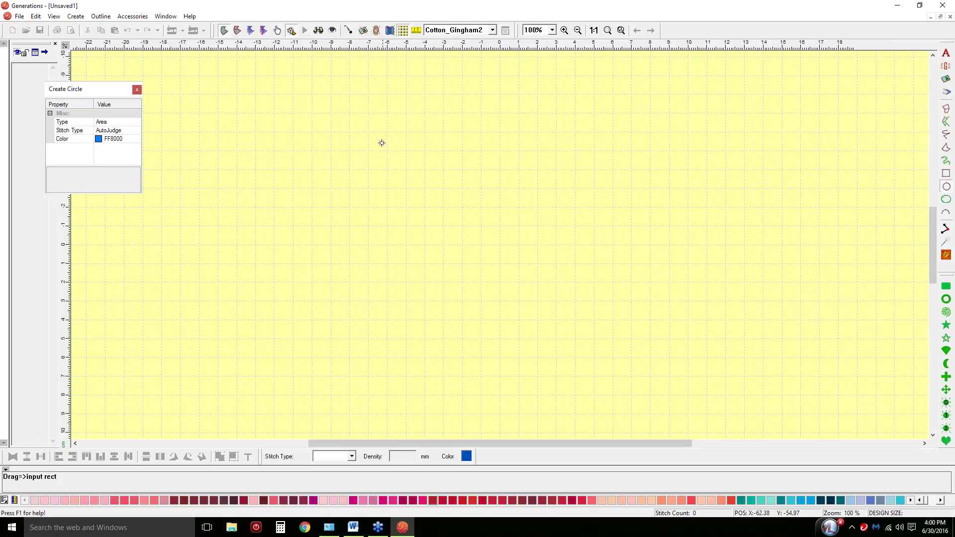
# - Draw a filled circle about 61 mm across with the AutoJudge stitch type and show it in outline view
pyautogui.moveTo(279, 125); pyautogui.dragTo(478, 237)
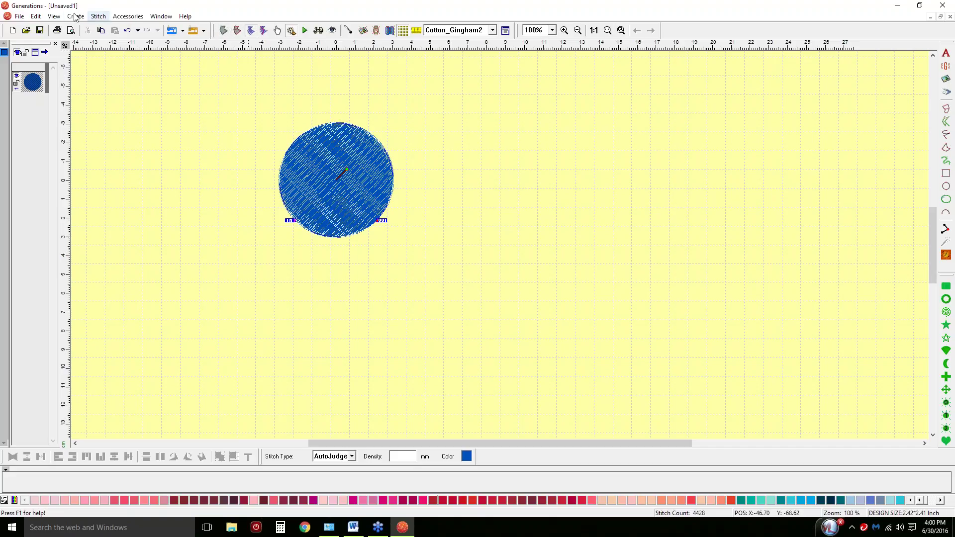
pyautogui.click(53, 17)
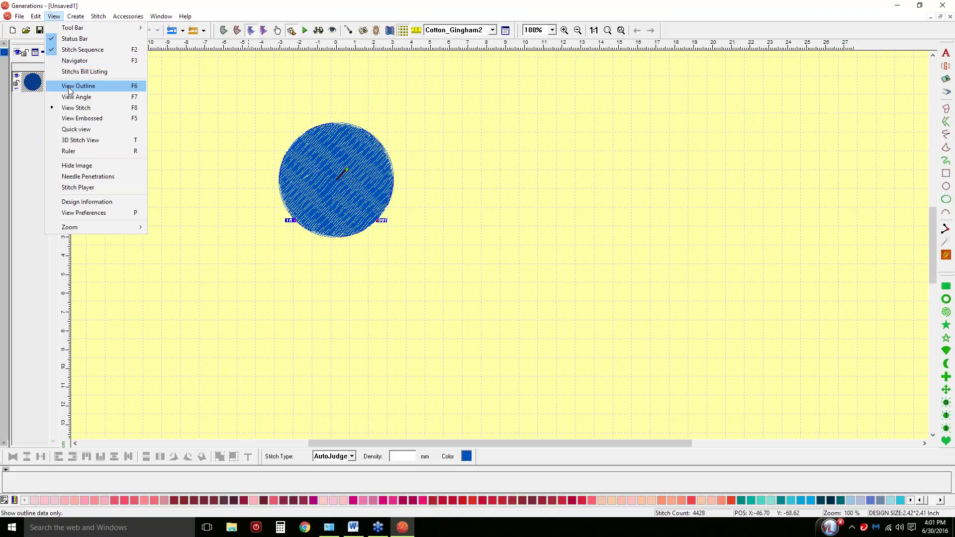
pyautogui.click(136, 90)
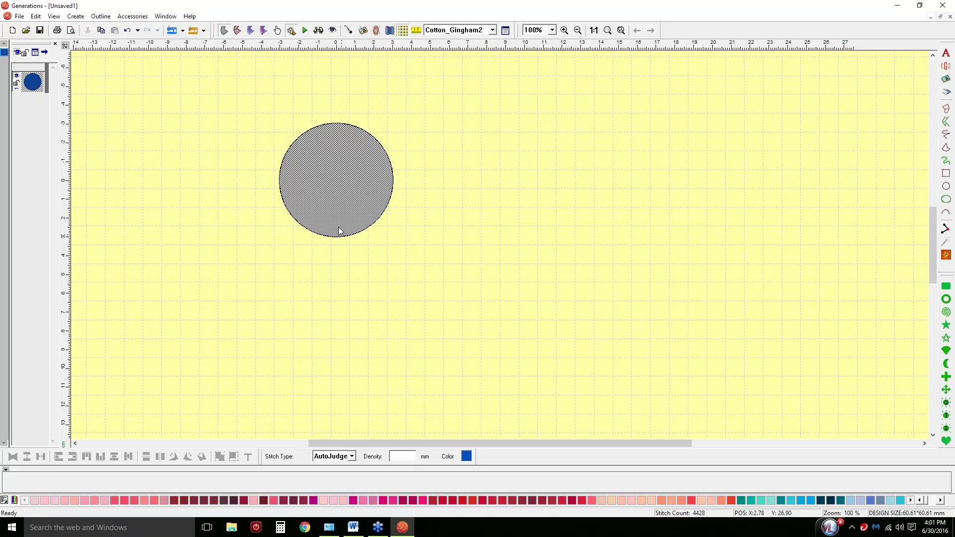
# - Compare the circle in stitch and outline views, both selected and deselected
pyautogui.click(487, 156)
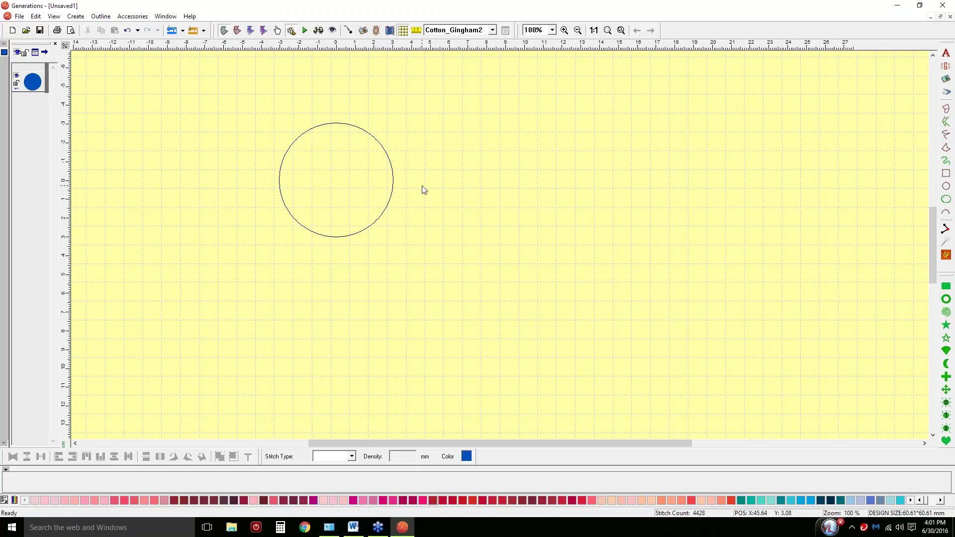
pyautogui.click(342, 184)
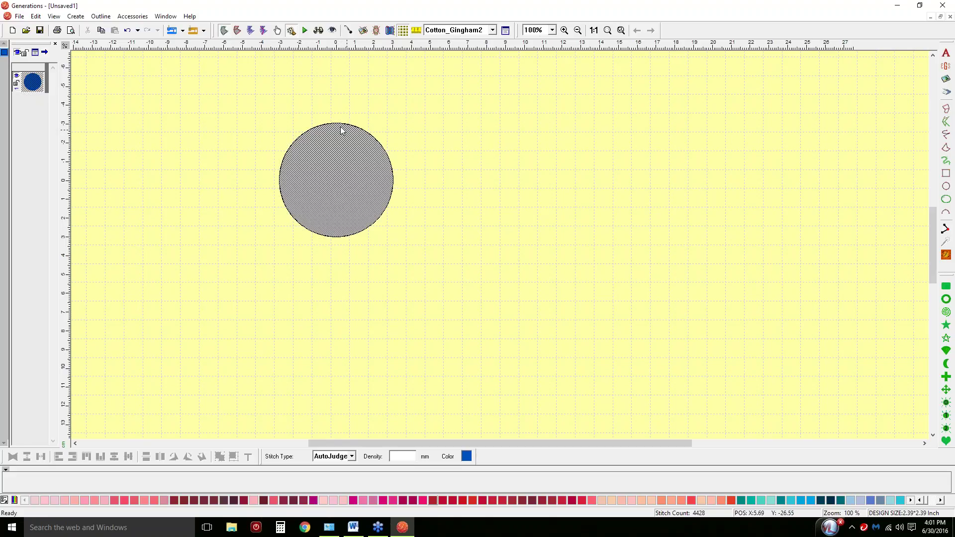
pyautogui.click(248, 31)
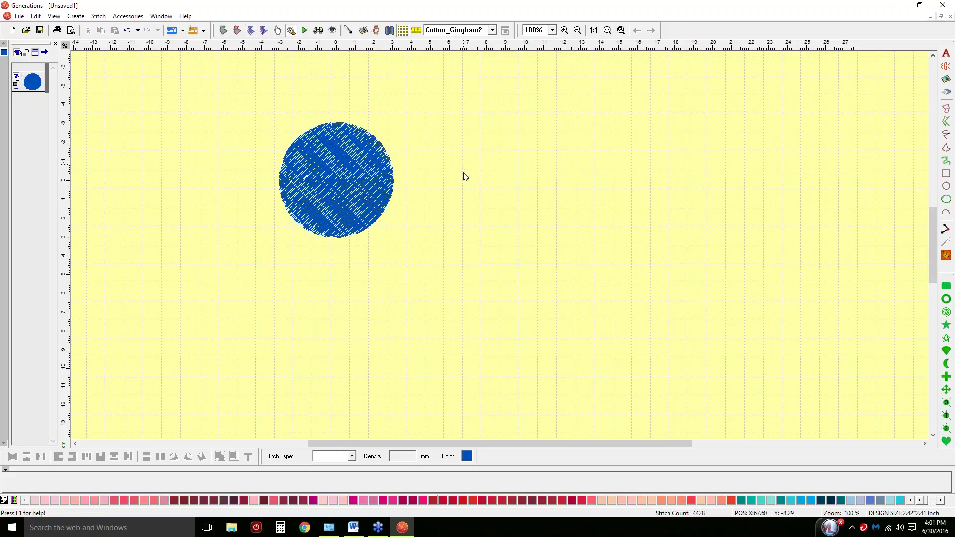
pyautogui.click(344, 164)
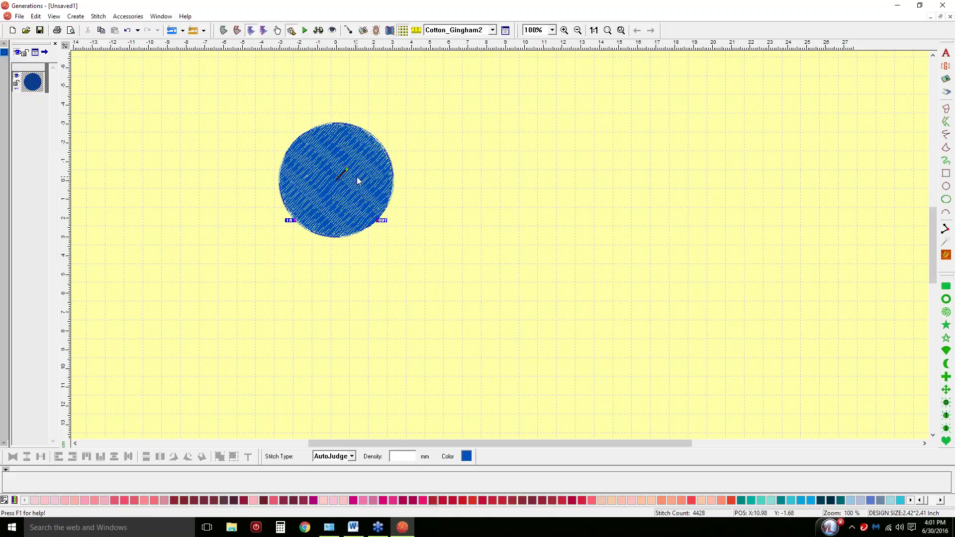
pyautogui.click(475, 153)
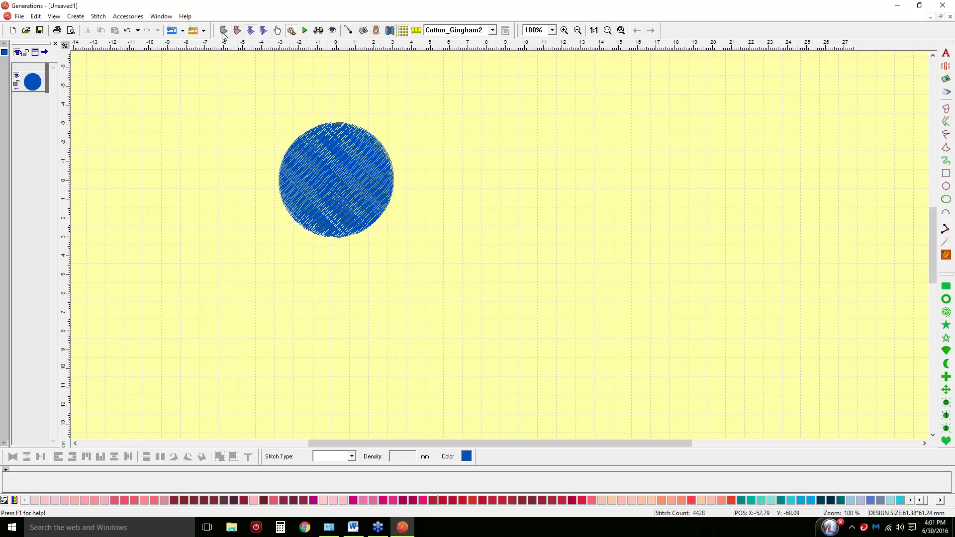
pyautogui.click(223, 32)
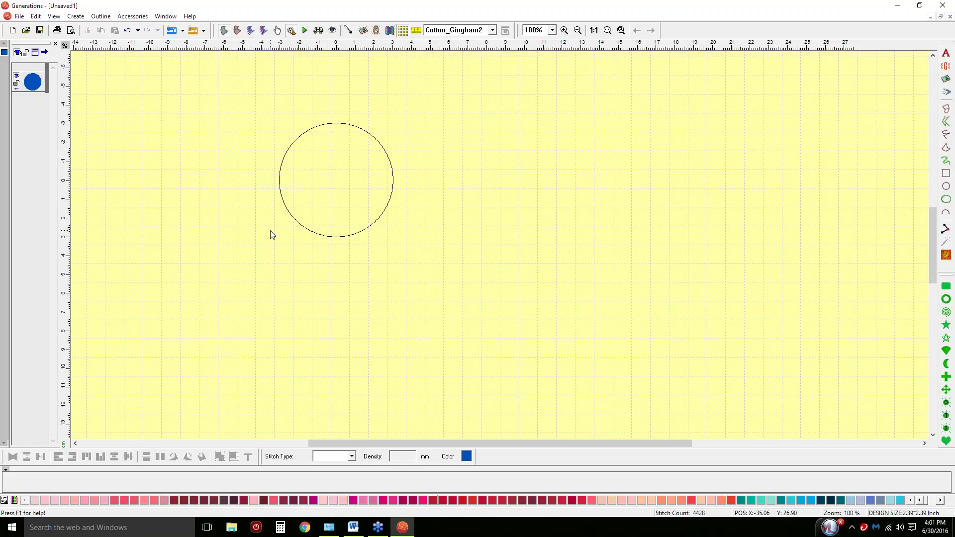
# - Divide the circle with one straight line sloping down from its upper-left edge to its right edge
pyautogui.click(325, 181)
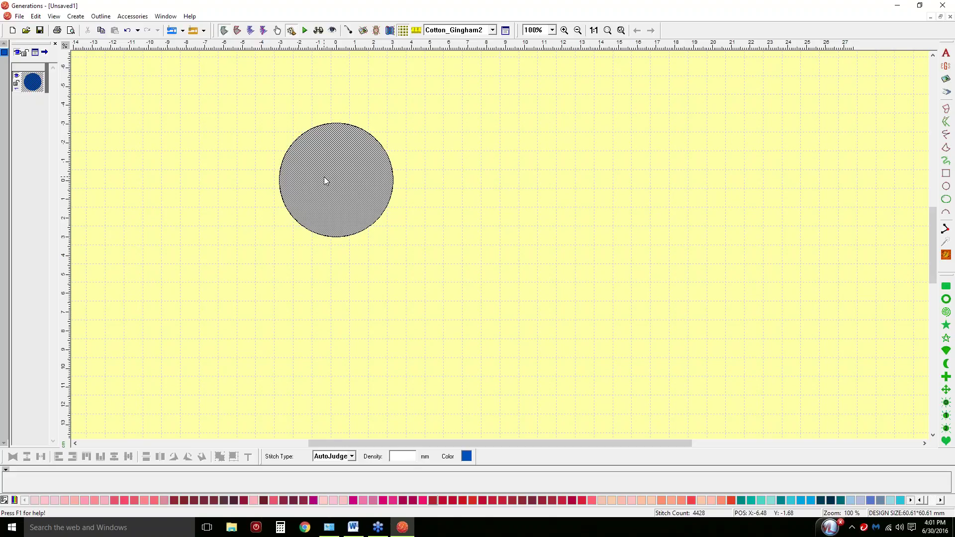
pyautogui.rightClick(329, 170)
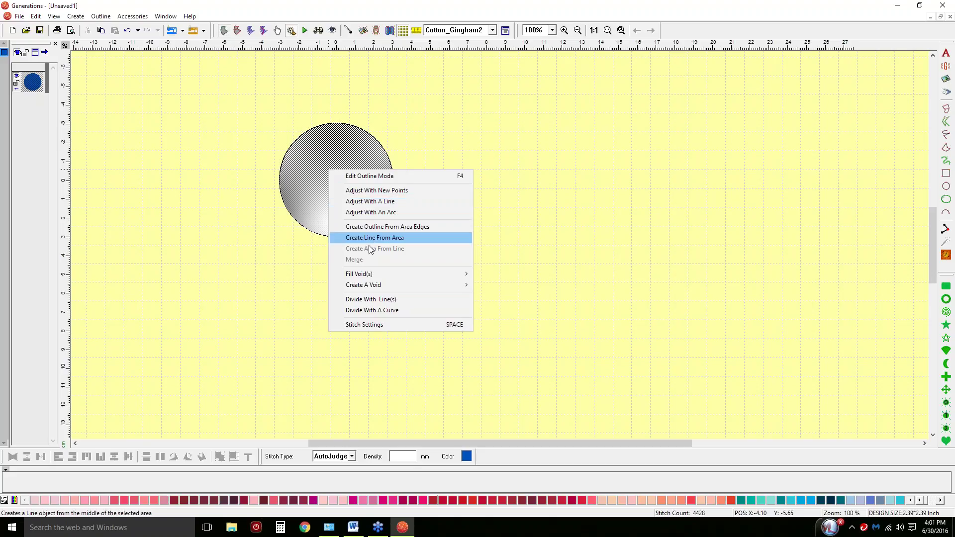
pyautogui.click(368, 299)
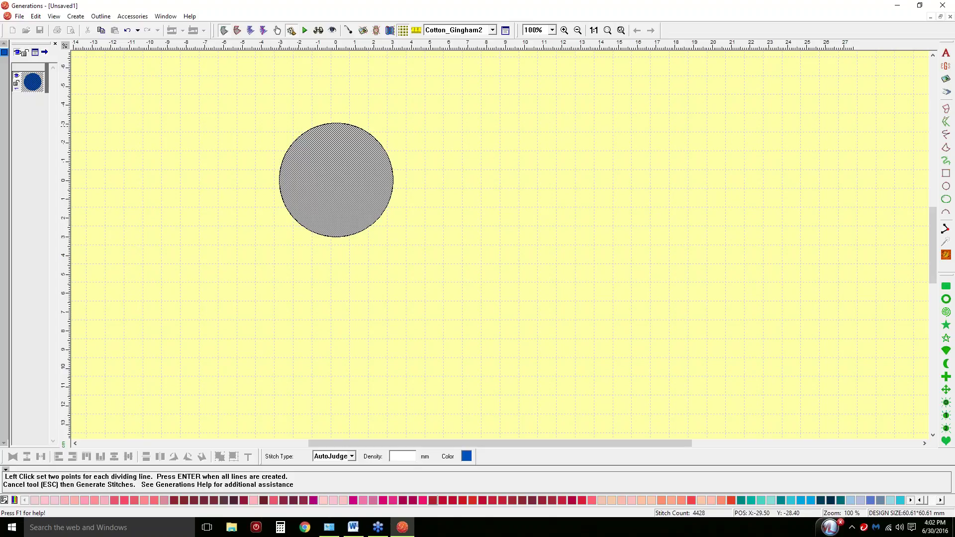
pyautogui.click(286, 142)
pyautogui.click(403, 180)
pyautogui.press('Return')
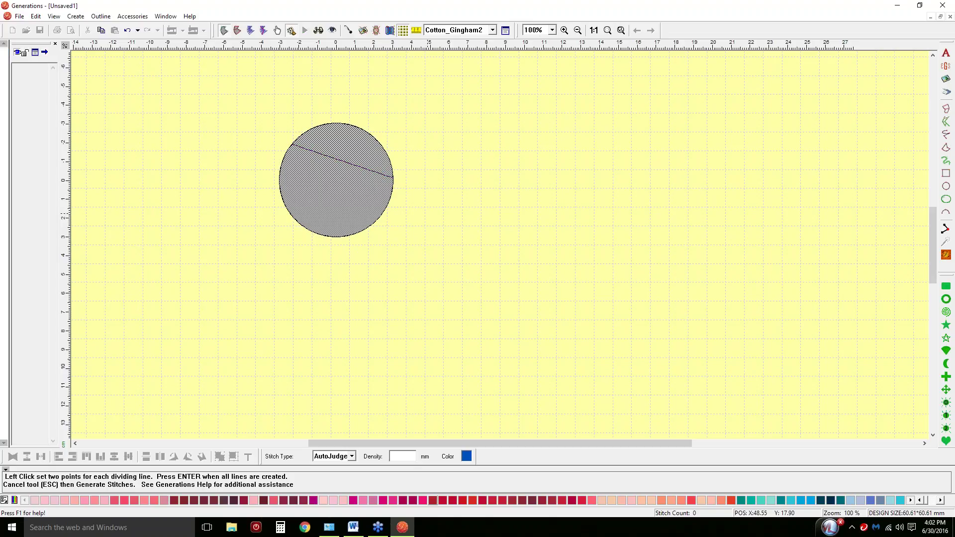
pyautogui.press('Escape')
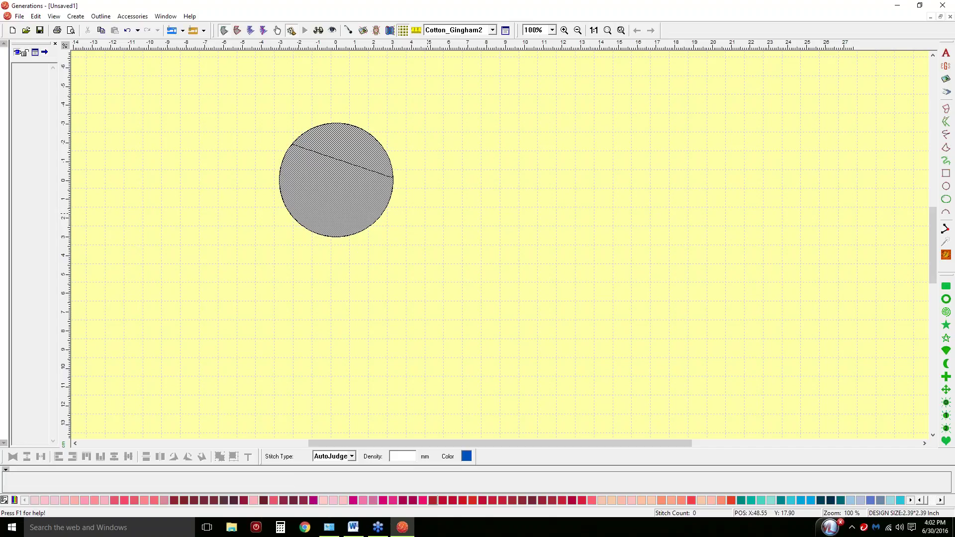
# - Recolor the upper segment of the circle dark magenta and generate stitches for both the upper and lower segments
pyautogui.click(396, 173)
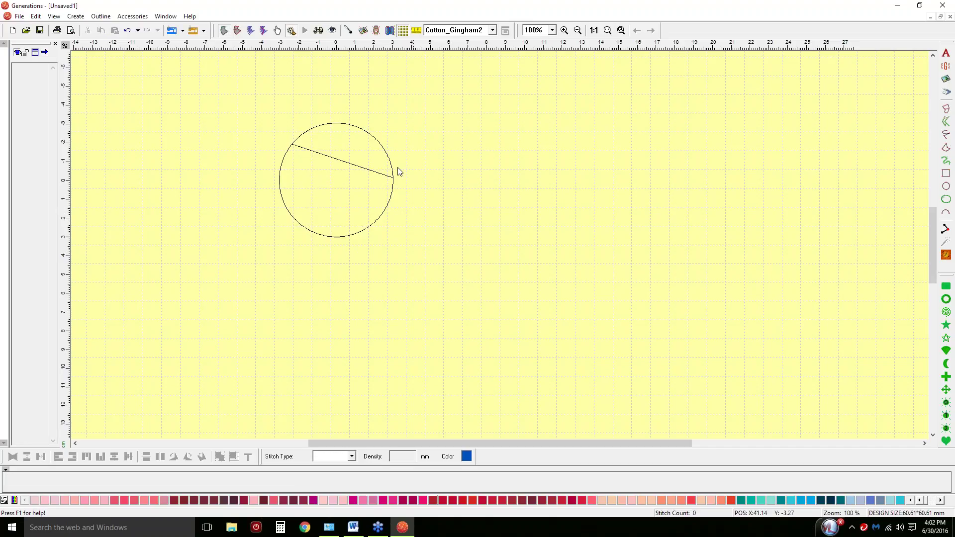
pyautogui.click(348, 147)
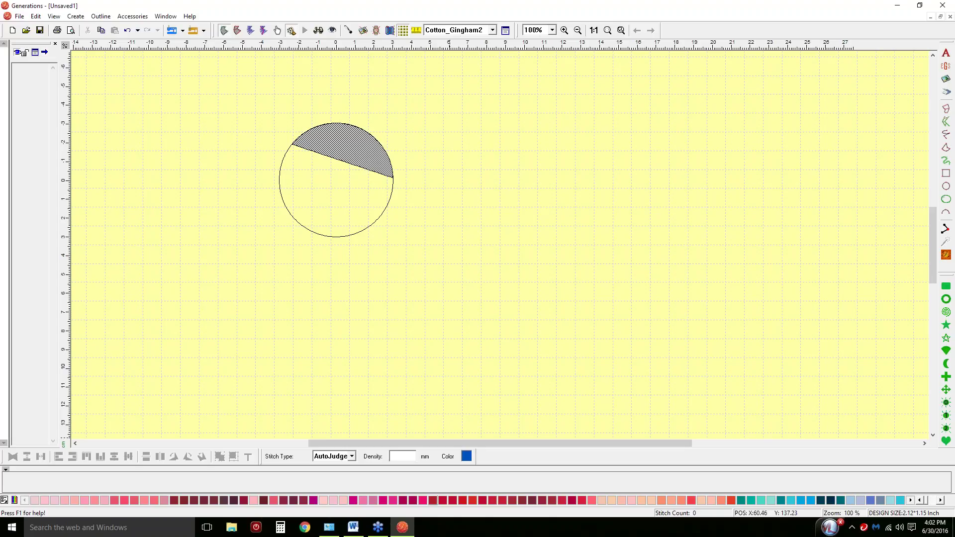
pyautogui.click(412, 501)
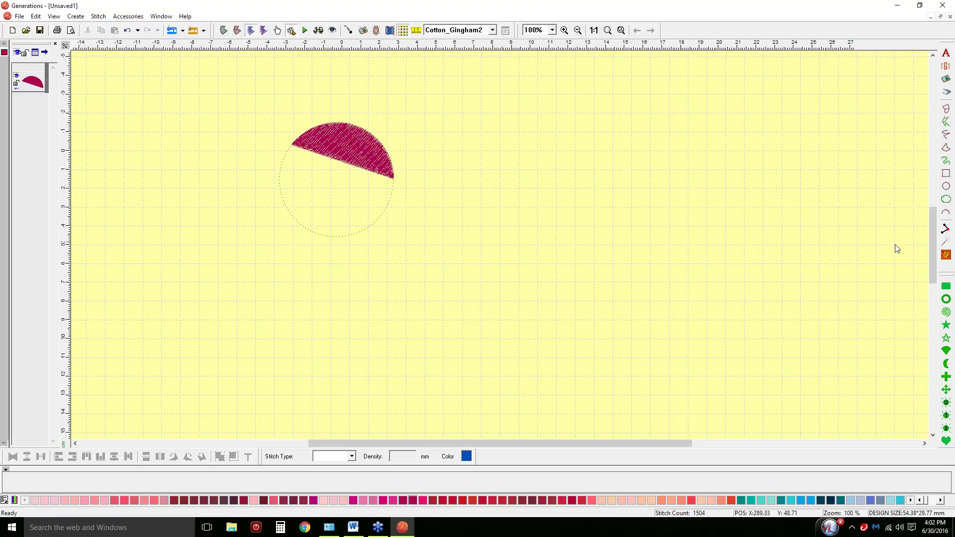
pyautogui.click(946, 259)
pyautogui.click(334, 195)
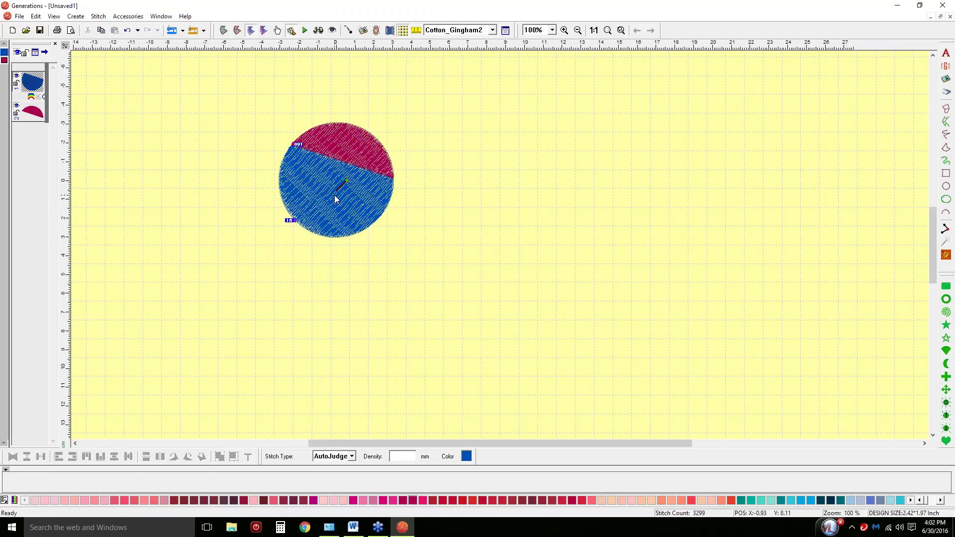
pyautogui.click(338, 150)
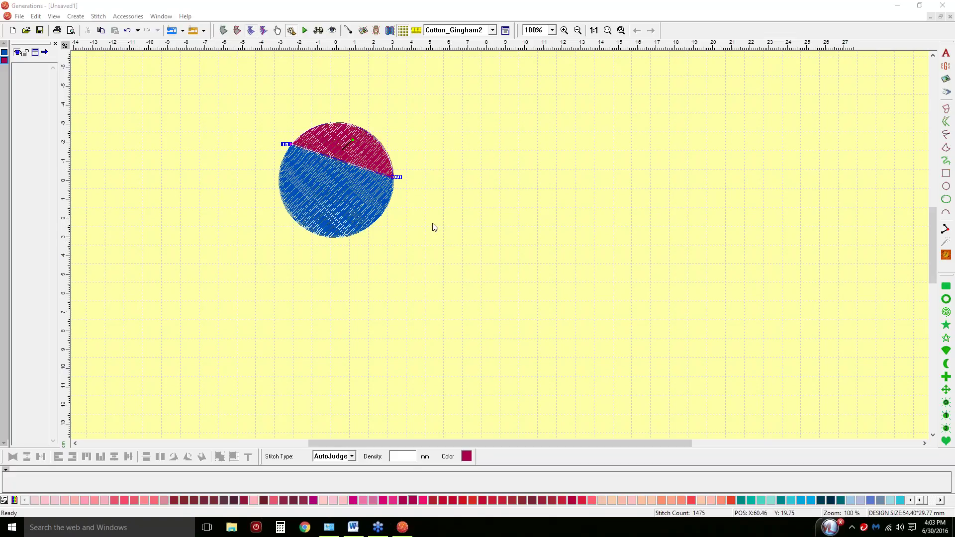
# - Divide the lower blue segment in outline view with three straight lines: a left diagonal, a right vertical and a short line crossing the vertical
pyautogui.click(349, 202)
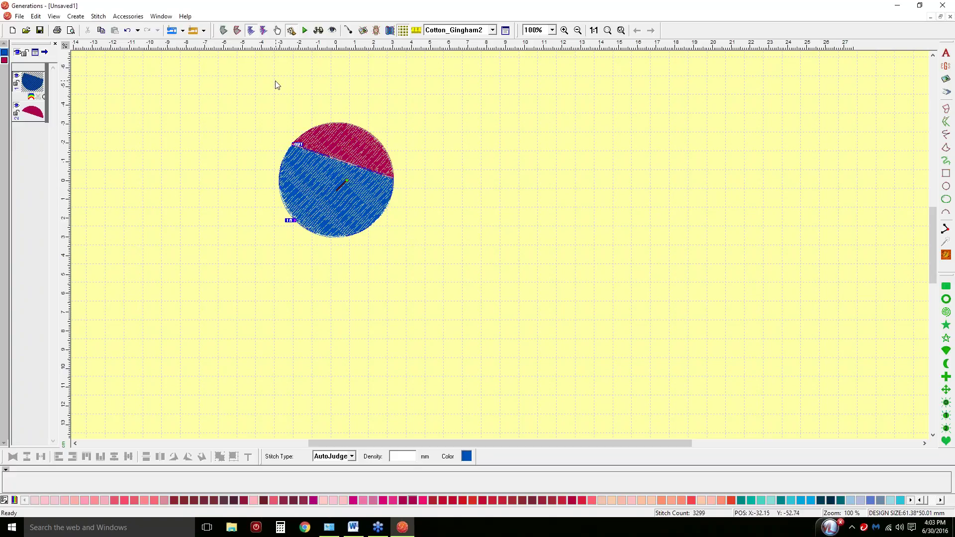
pyautogui.click(224, 31)
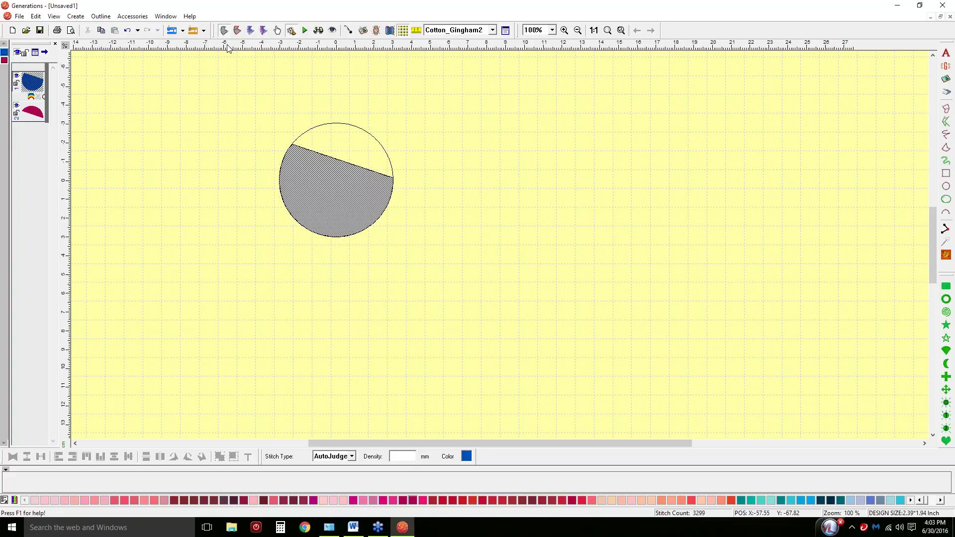
pyautogui.rightClick(337, 205)
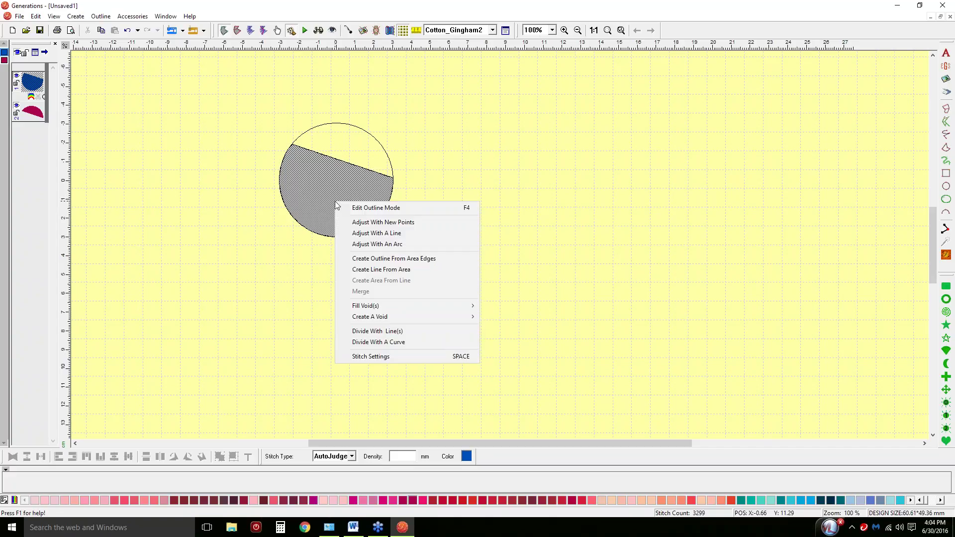
pyautogui.click(377, 332)
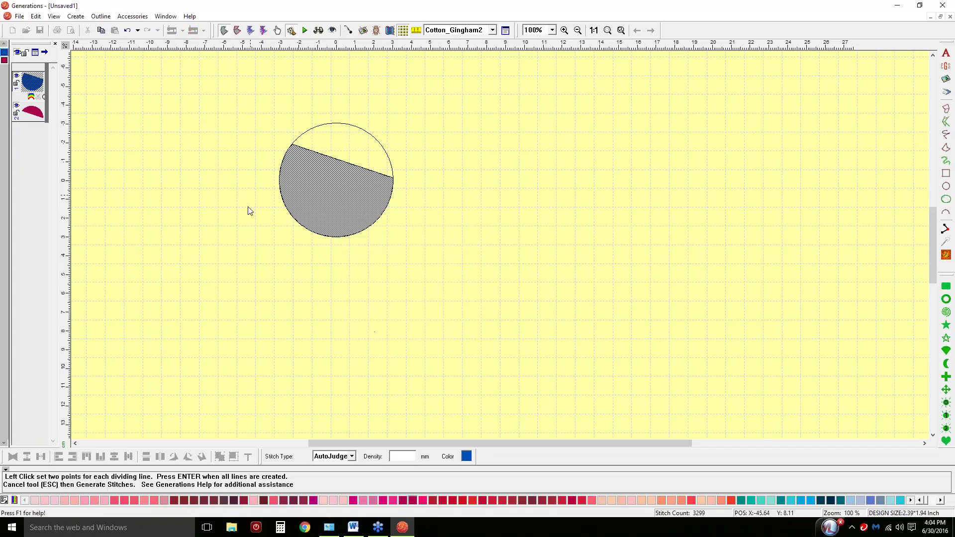
pyautogui.click(342, 144)
pyautogui.click(355, 268)
pyautogui.click(405, 213)
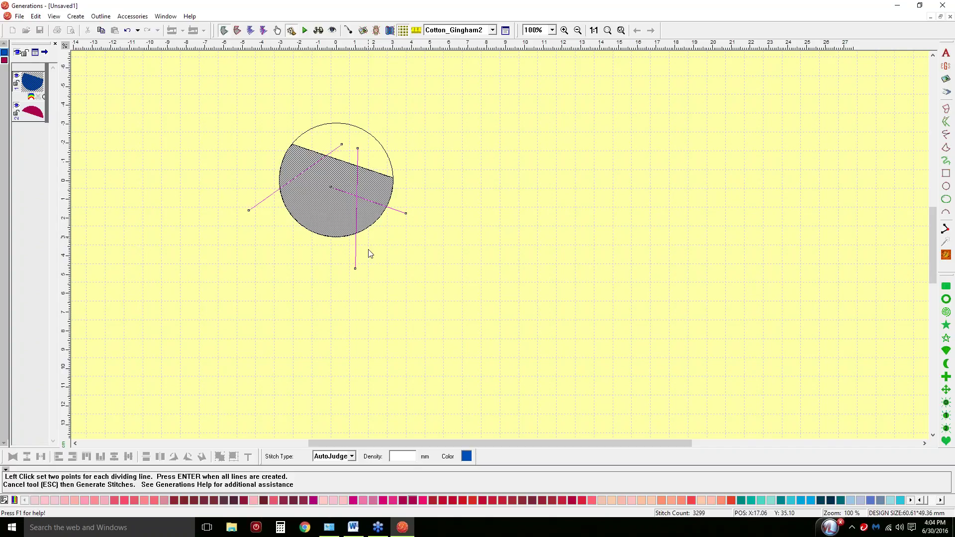
pyautogui.press('Return')
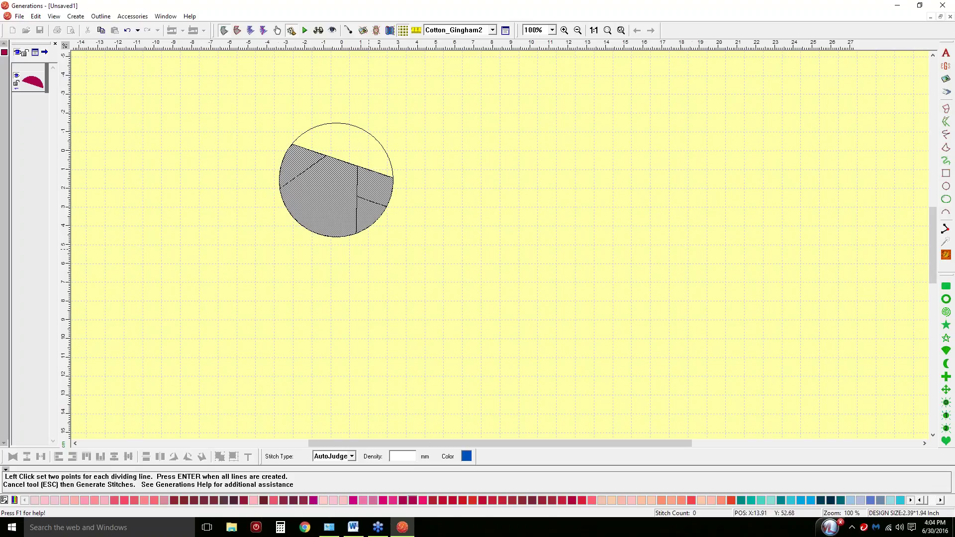
pyautogui.click(484, 207)
pyautogui.press('Escape')
# - Recolor the divided circle's upper-right piece red and its left corner piece teal
pyautogui.click(455, 202)
pyautogui.click(379, 196)
pyautogui.click(562, 499)
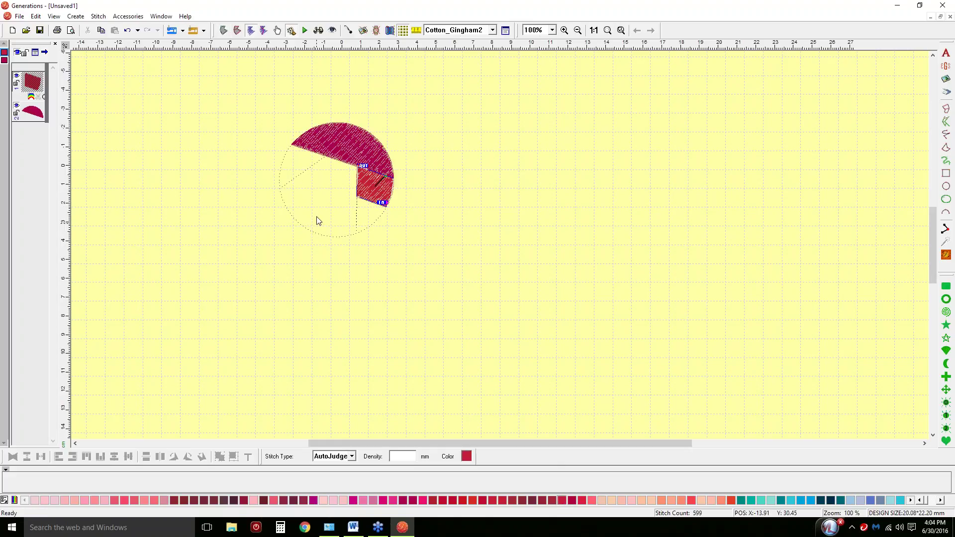
pyautogui.click(308, 172)
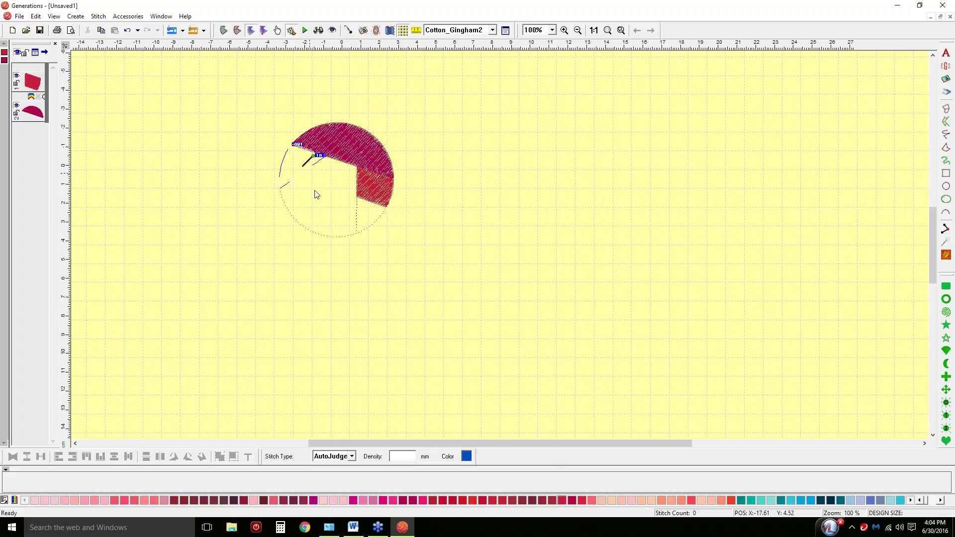
pyautogui.click(740, 500)
# - Recolor the circle's large central piece dark navy and its small lower-right piece light blue
pyautogui.click(341, 213)
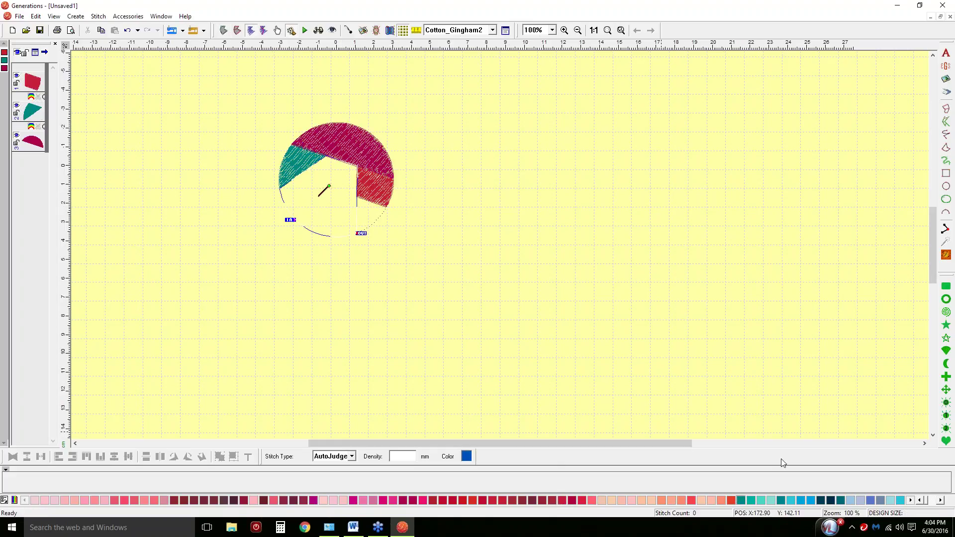
pyautogui.click(831, 500)
pyautogui.click(382, 217)
pyautogui.click(900, 500)
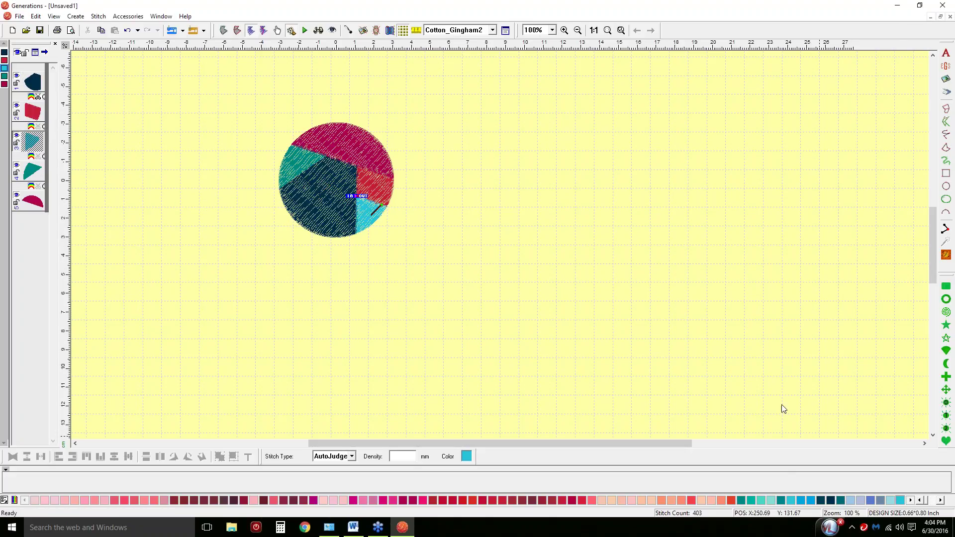
pyautogui.click(623, 222)
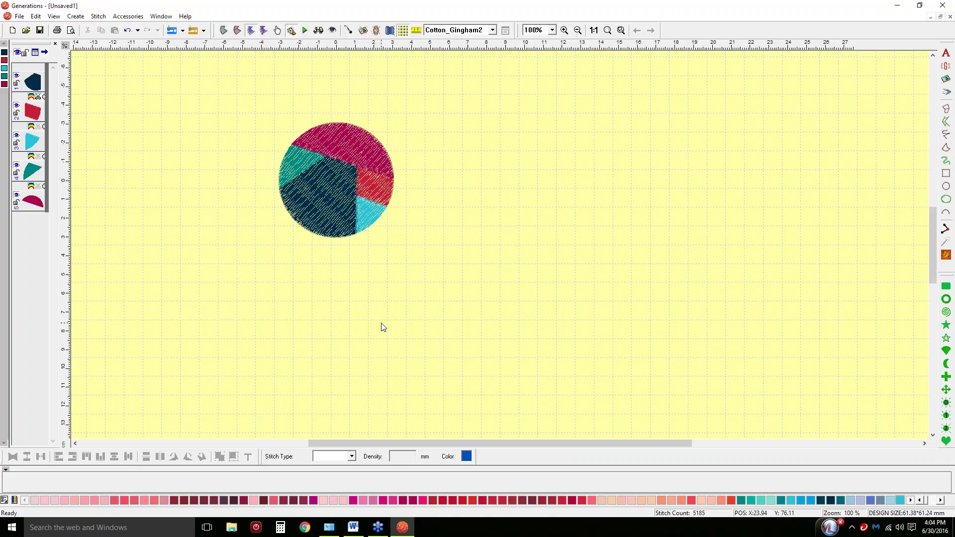
pyautogui.click(945, 490)
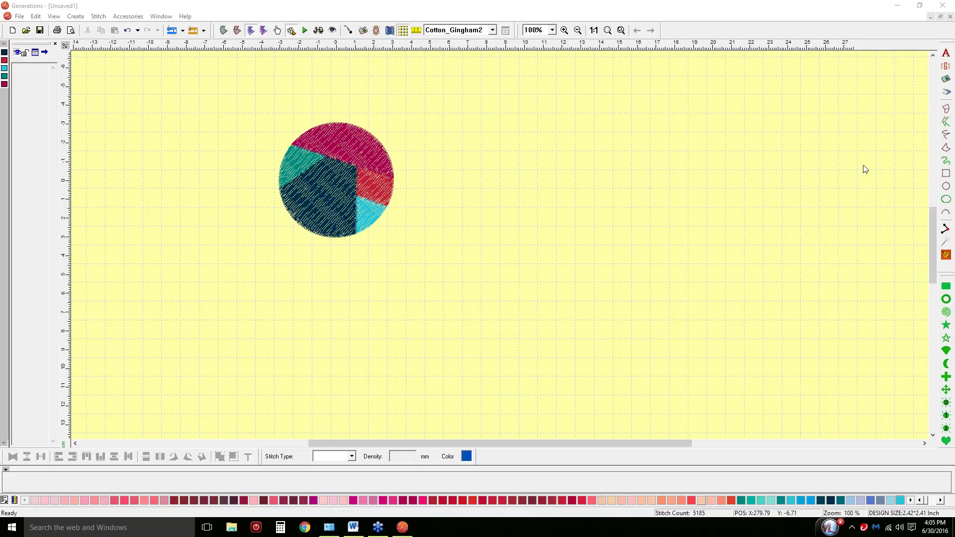
# - Draw a filled circle about 79 mm in diameter beside the divided circle and display the design as outlines only
pyautogui.click(946, 186)
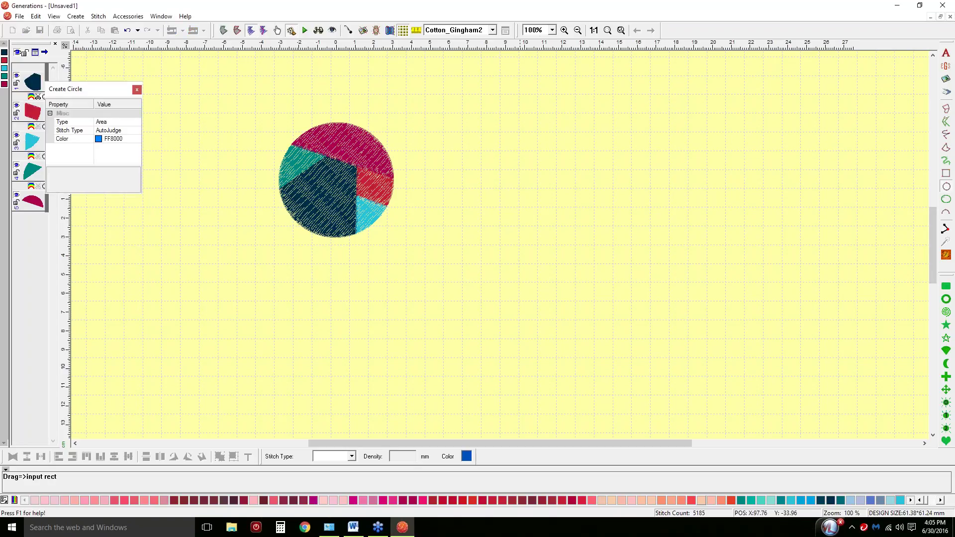
pyautogui.moveTo(492, 118); pyautogui.dragTo(640, 265)
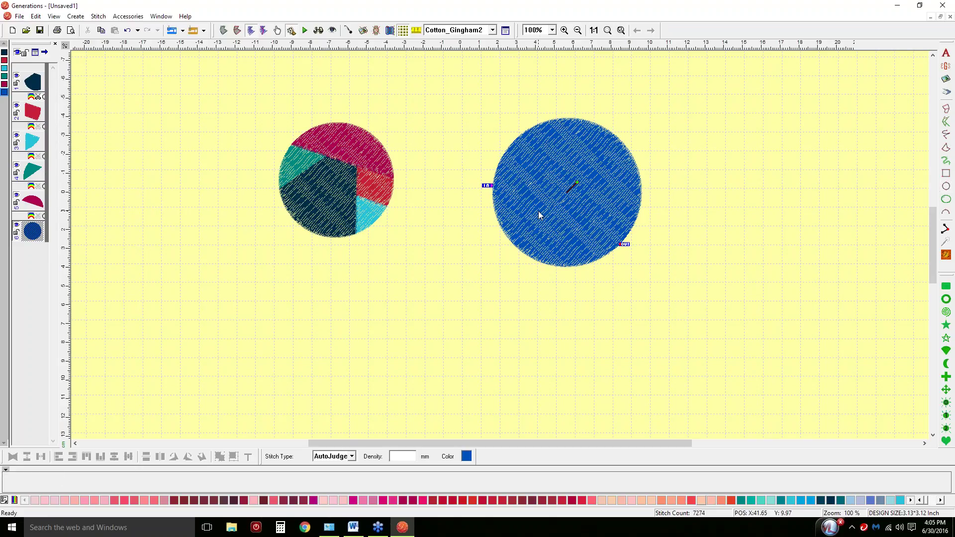
pyautogui.click(224, 32)
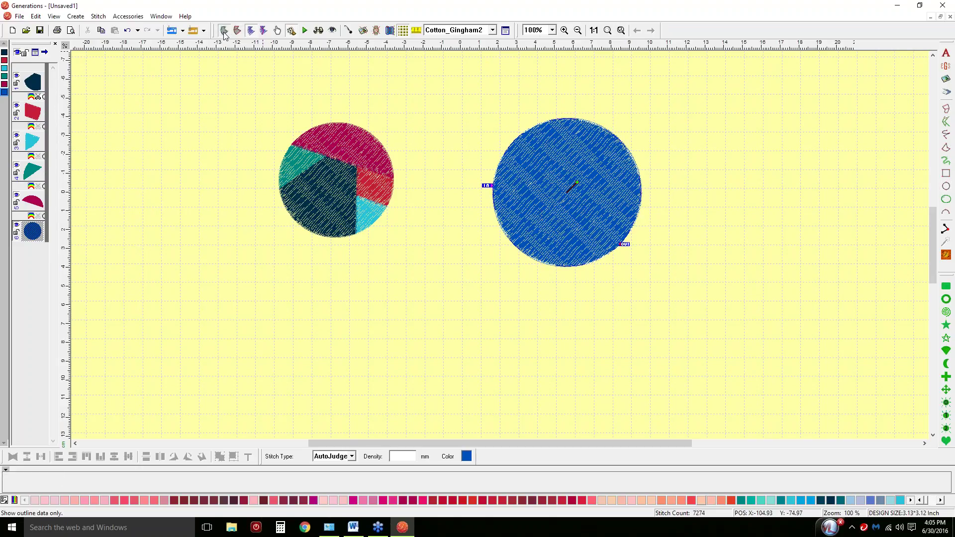
# - Divide the new circle with two curve divisions, one above and one below the middle, each combining zigzag corner points and smooth wave points
pyautogui.rightClick(575, 149)
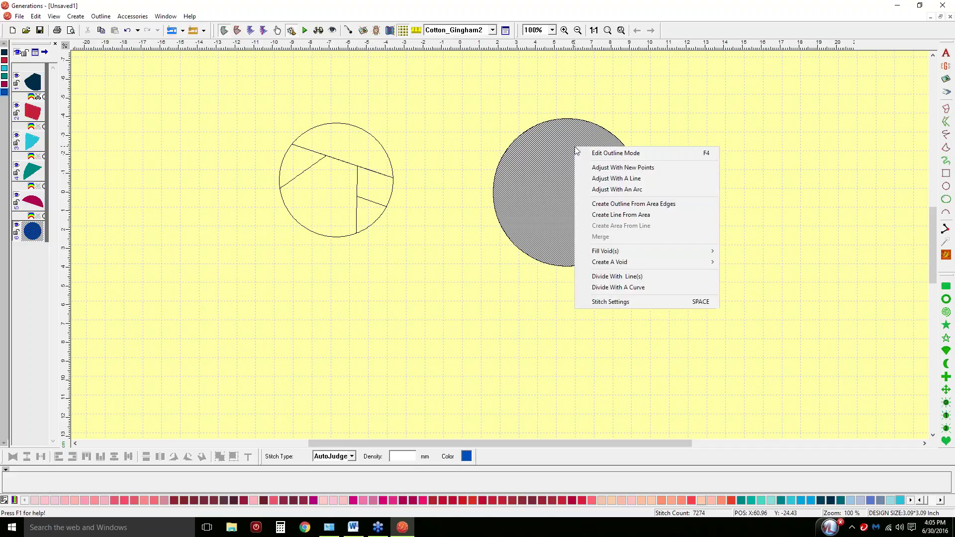
pyautogui.click(622, 288)
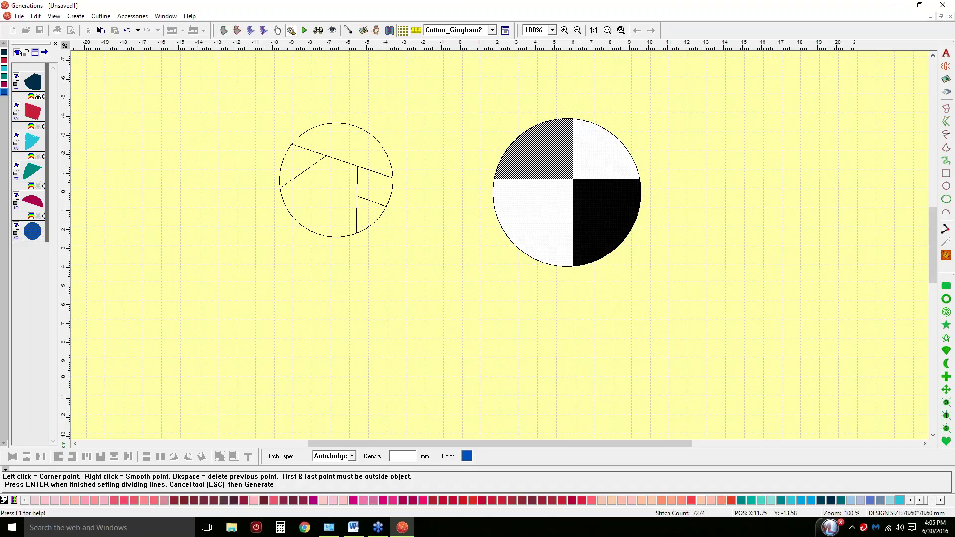
pyautogui.click(483, 162)
pyautogui.click(557, 179)
pyautogui.rightClick(594, 160)
pyautogui.click(650, 216)
pyautogui.click(624, 262)
pyautogui.rightClick(609, 230)
pyautogui.rightClick(568, 232)
pyautogui.click(471, 198)
pyautogui.press('Return')
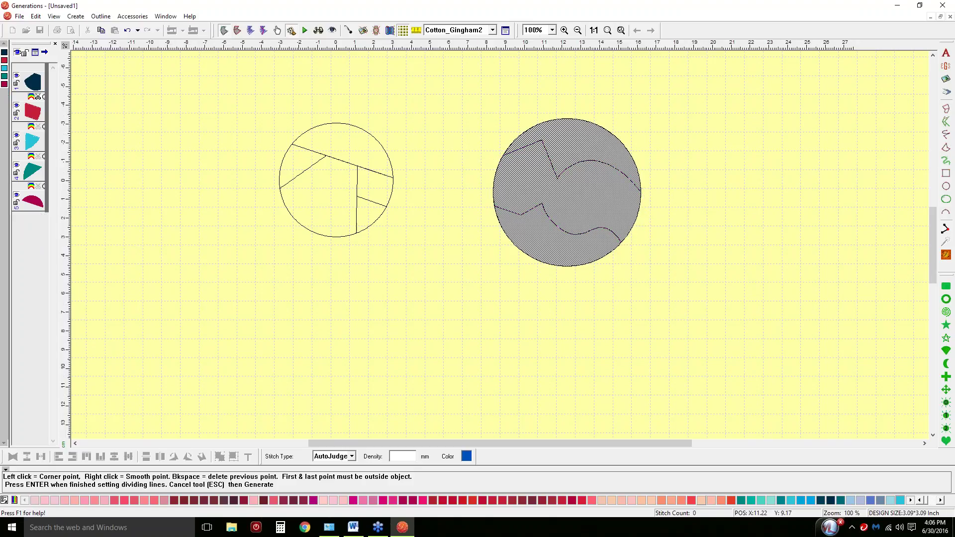
pyautogui.press('Escape')
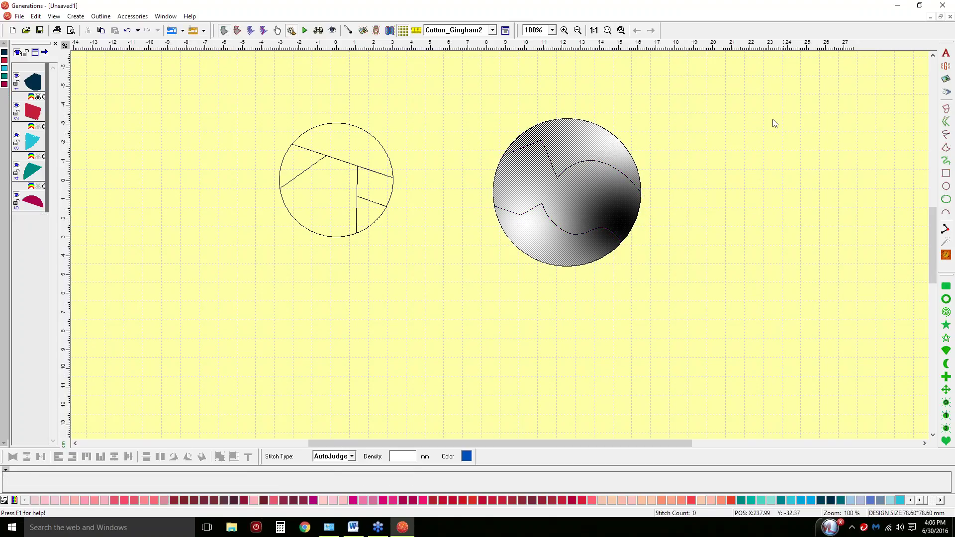
# - Recolor the second circle's upper piece coral red, its middle band light pink and its lower piece light blue
pyautogui.click(733, 126)
pyautogui.click(584, 136)
pyautogui.press('Return')
pyautogui.click(597, 211)
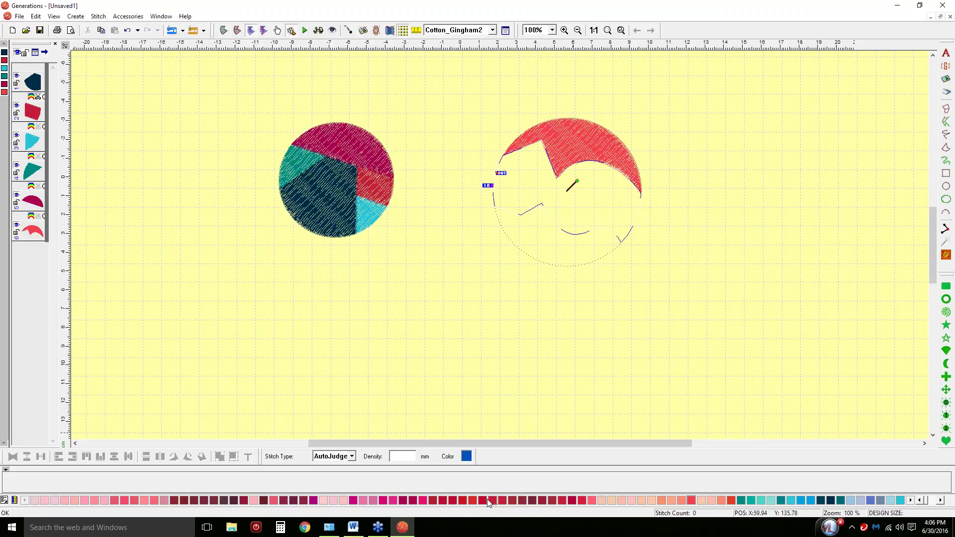
pyautogui.click(324, 501)
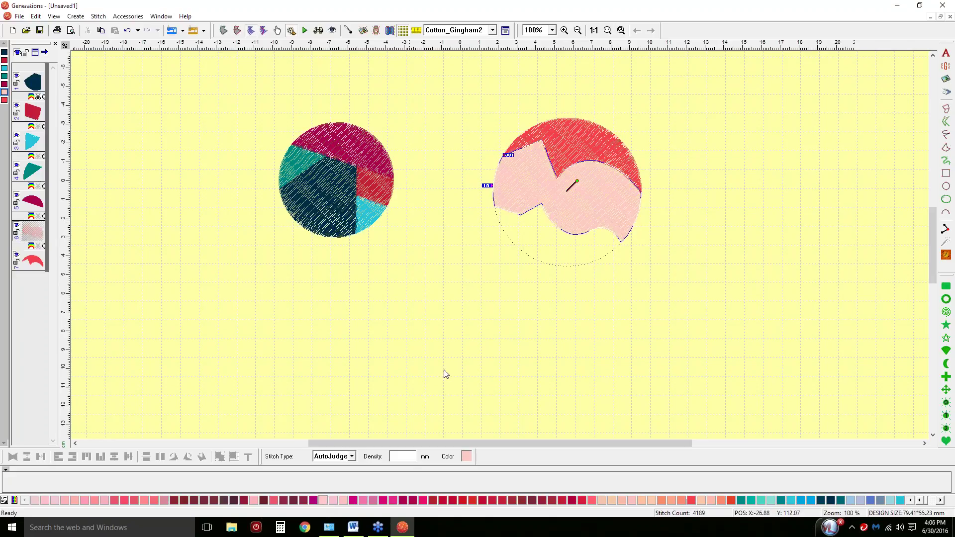
pyautogui.click(559, 260)
pyautogui.click(900, 500)
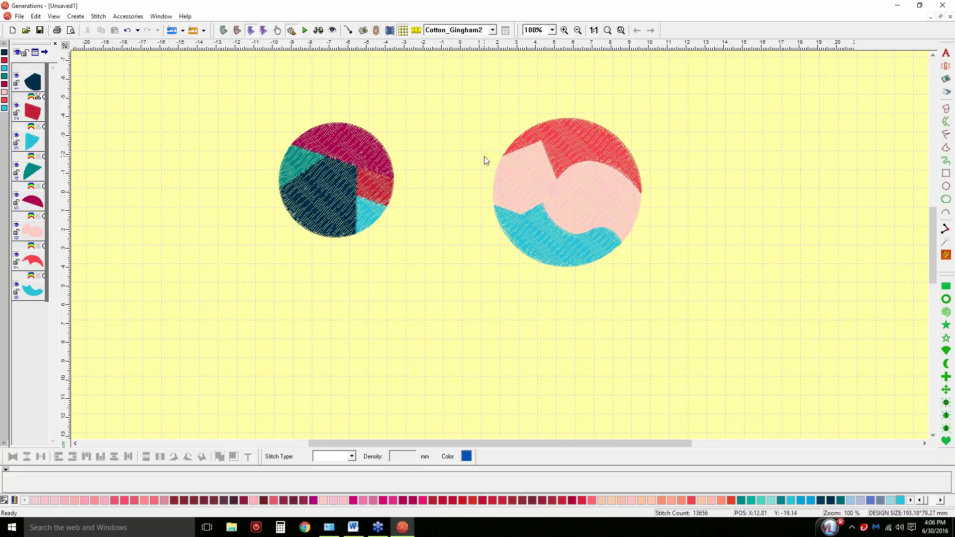
# - Divide the light pink middle band in outline view with one corner-point line running across it through the second circle
pyautogui.click(517, 181)
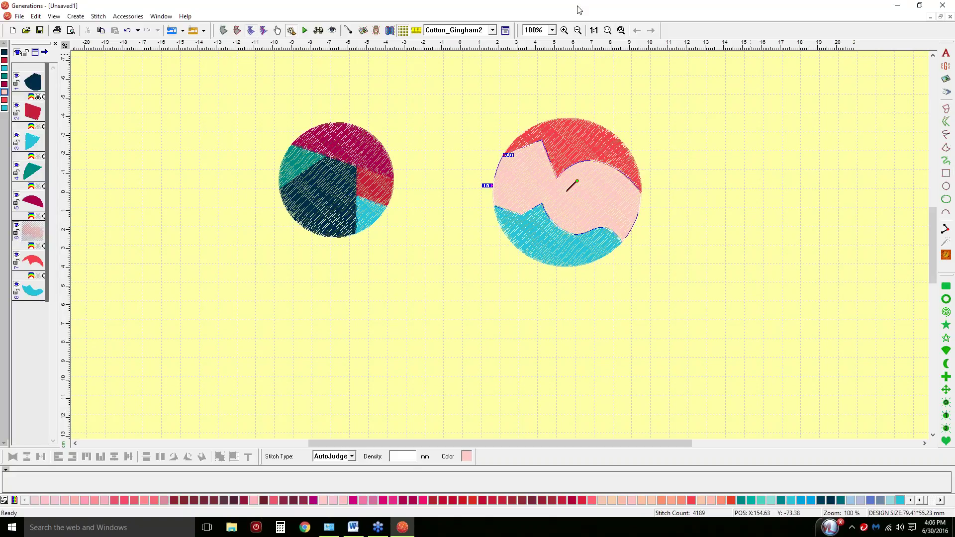
pyautogui.click(224, 30)
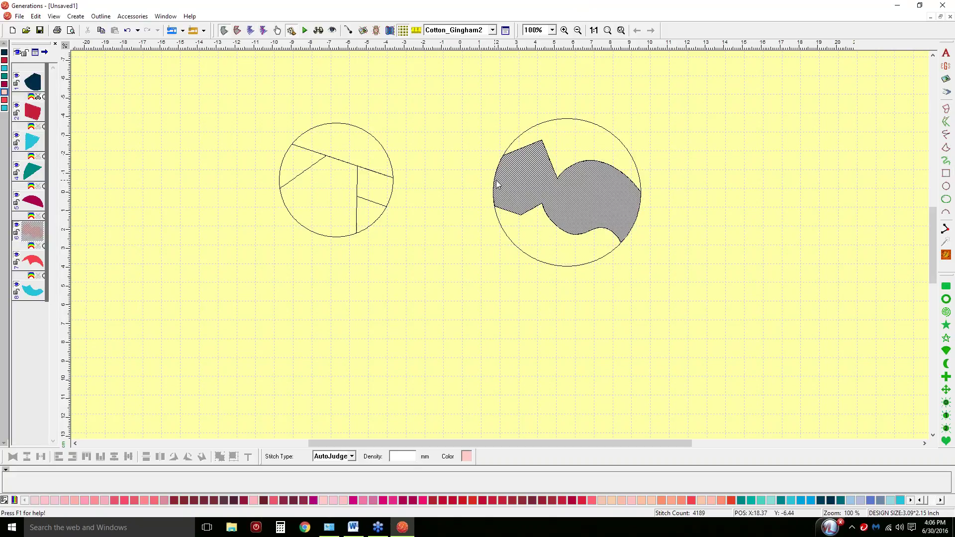
pyautogui.rightClick(501, 182)
pyautogui.click(557, 321)
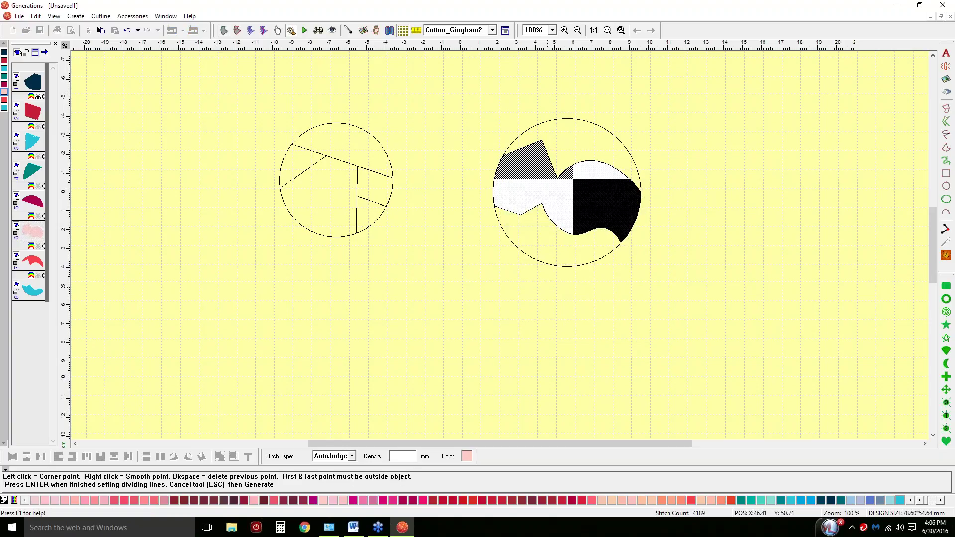
pyautogui.click(483, 180)
pyautogui.click(558, 198)
pyautogui.click(612, 199)
pyautogui.click(656, 231)
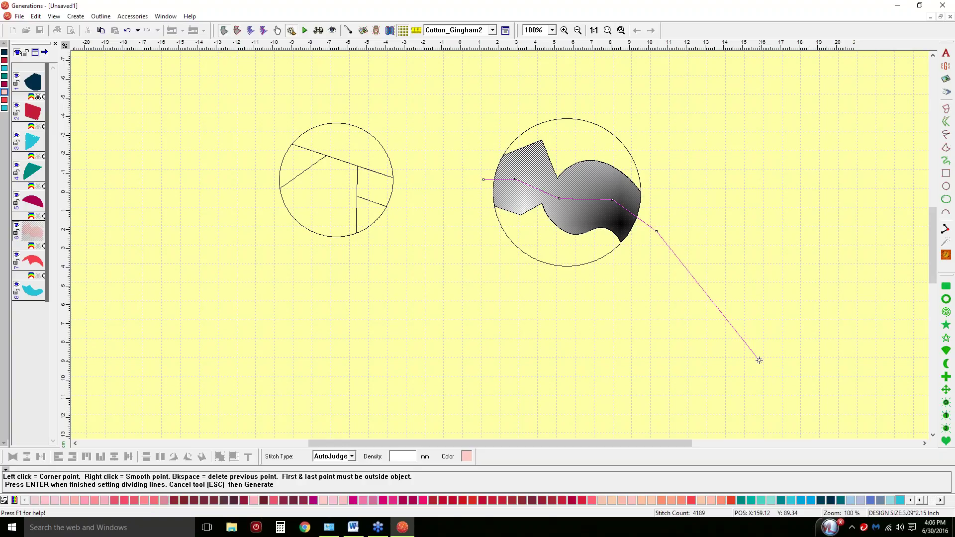
pyautogui.press('Return')
pyautogui.press('Escape')
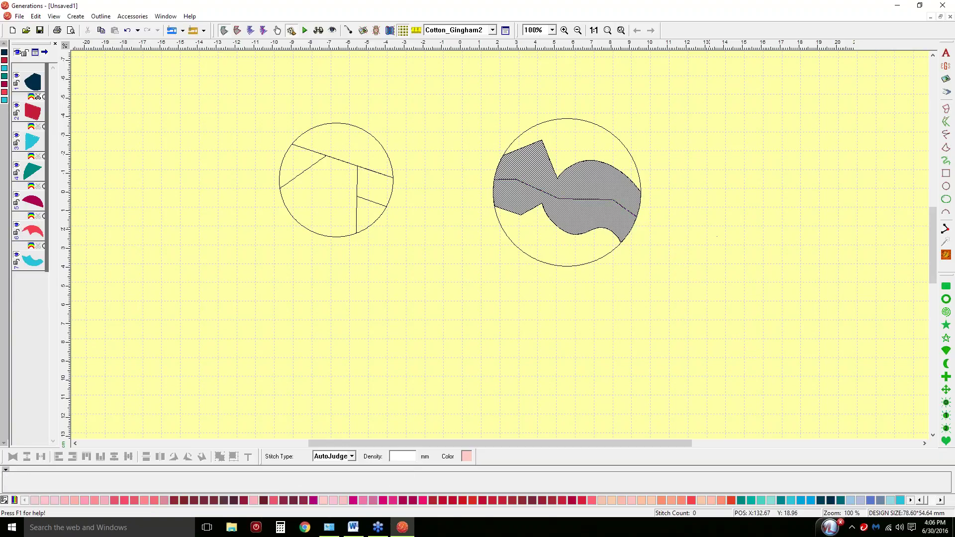
# - Recolor the upper half of the divided middle band dark navy and generate the stitches for both halves
pyautogui.click(571, 171)
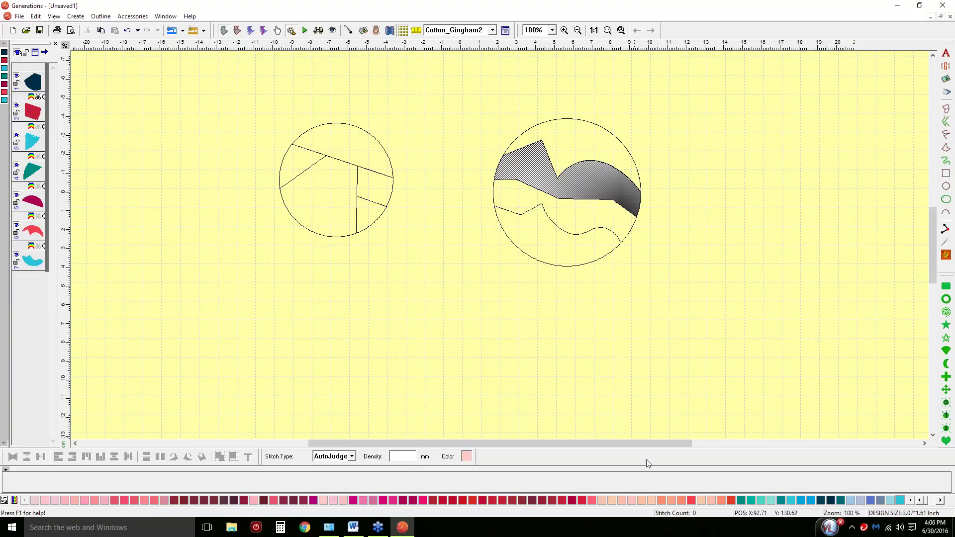
pyautogui.click(831, 500)
pyautogui.click(827, 285)
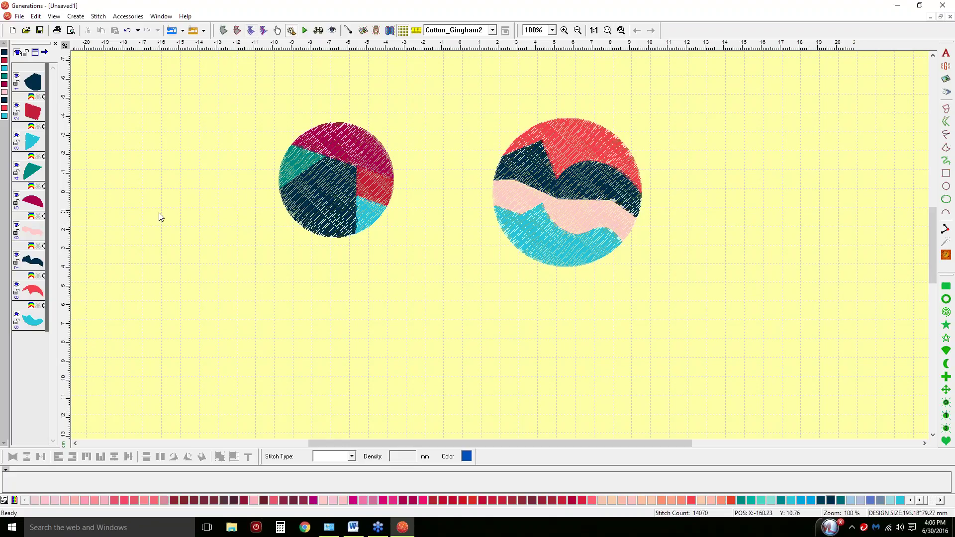
# - Draw a third filled circle about 82 mm in diameter beside the second one and display the design as outlines
pyautogui.moveTo(471, 442); pyautogui.dragTo(538, 438)
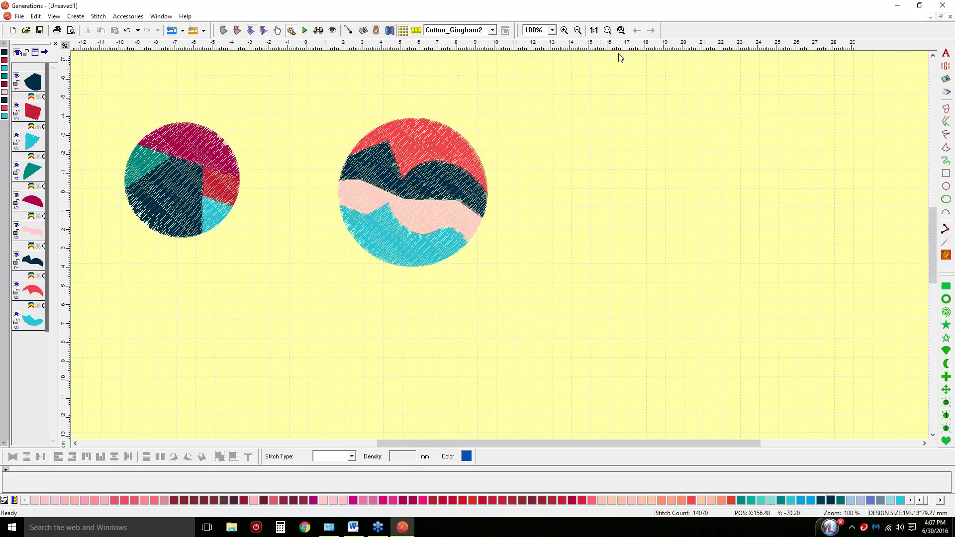
pyautogui.click(946, 187)
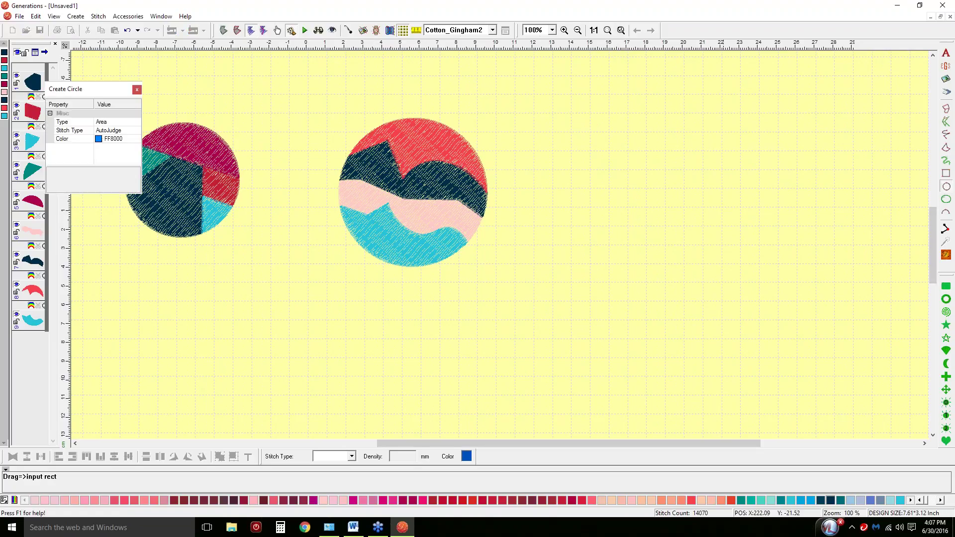
pyautogui.moveTo(614, 131); pyautogui.dragTo(772, 288)
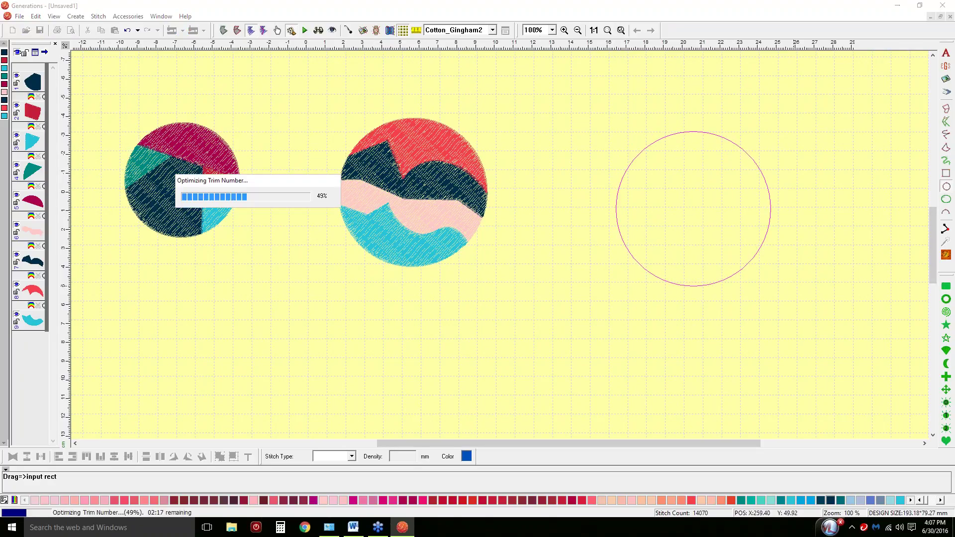
pyautogui.click(223, 31)
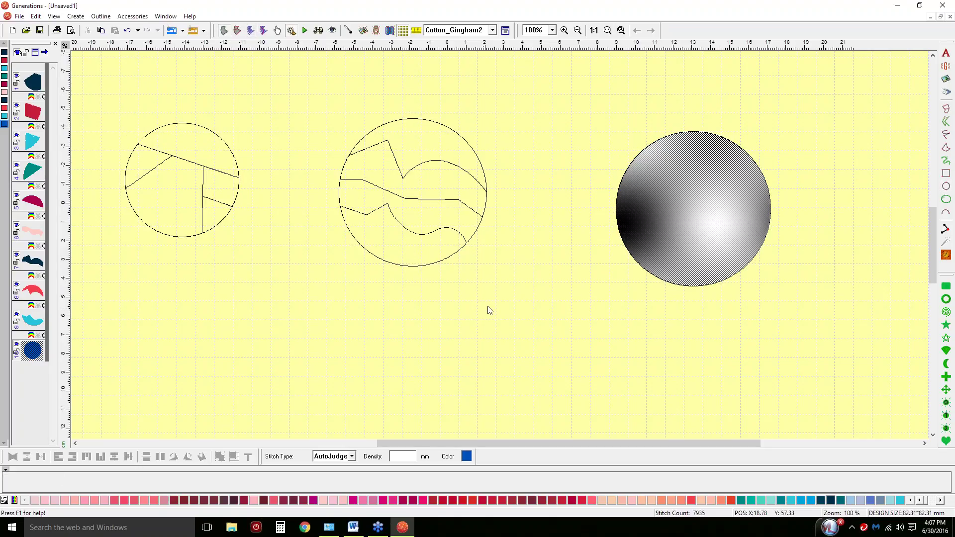
# - Create a freely drawn heart-shaped void in the center of the third circle, using corner points at its notch and tip
pyautogui.rightClick(699, 203)
pyautogui.moveTo(766, 313)
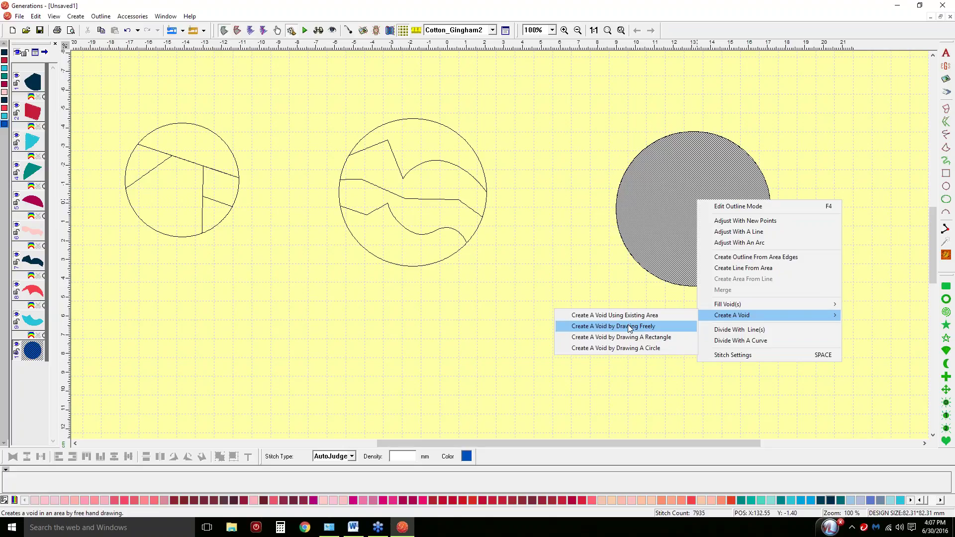
pyautogui.click(629, 327)
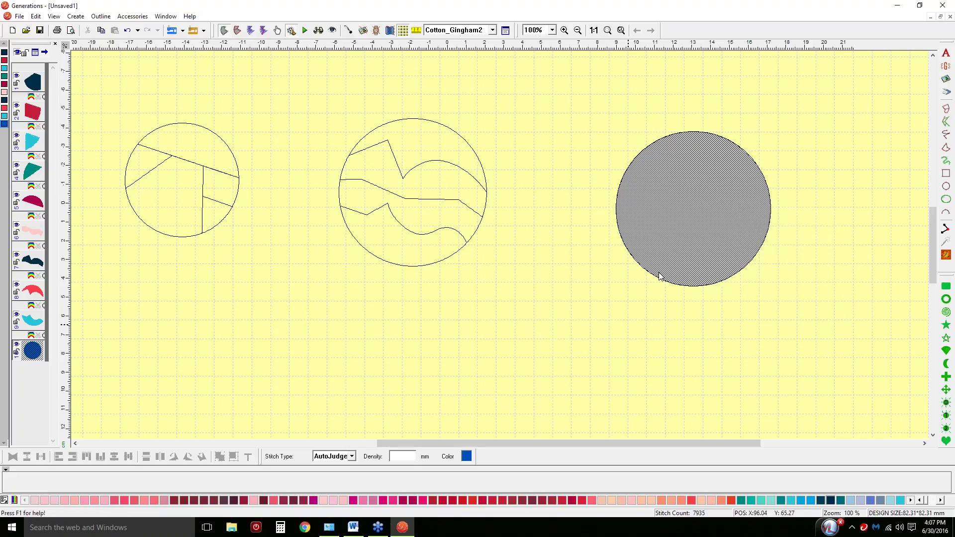
pyautogui.click(692, 191)
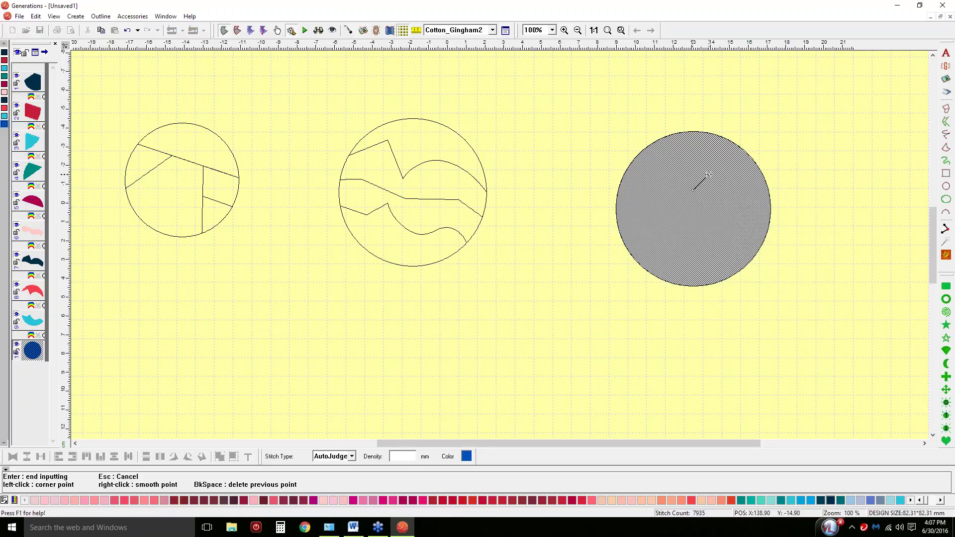
pyautogui.rightClick(709, 174)
pyautogui.rightClick(720, 199)
pyautogui.click(695, 235)
pyautogui.rightClick(670, 214)
pyautogui.rightClick(665, 177)
pyautogui.press('Return')
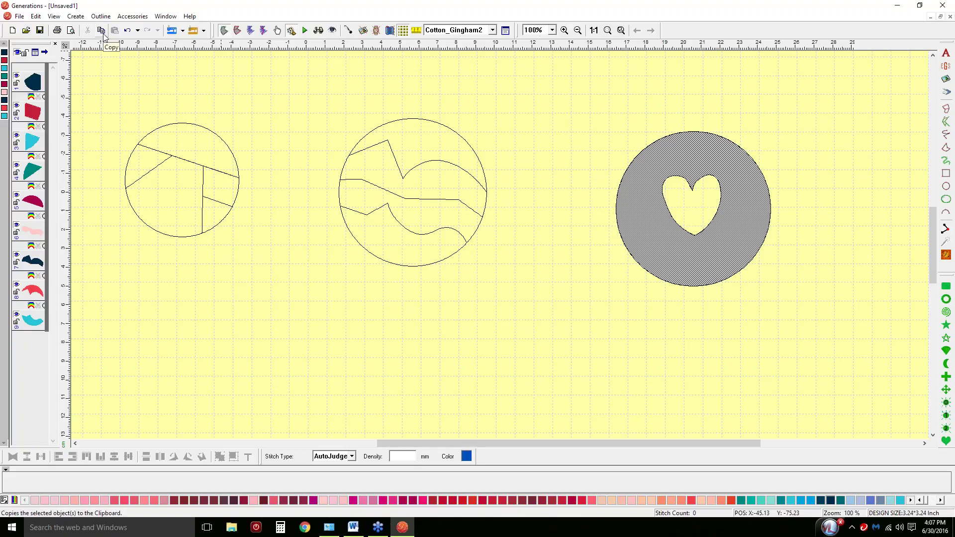
# - Generate the stitches of the circle with the heart void and move it directly below the first circle
pyautogui.click(278, 33)
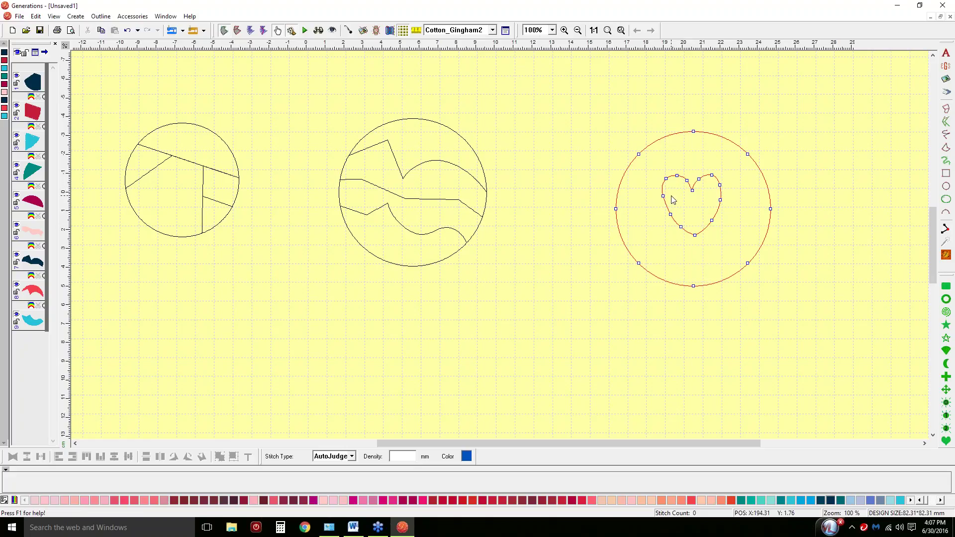
pyautogui.click(946, 254)
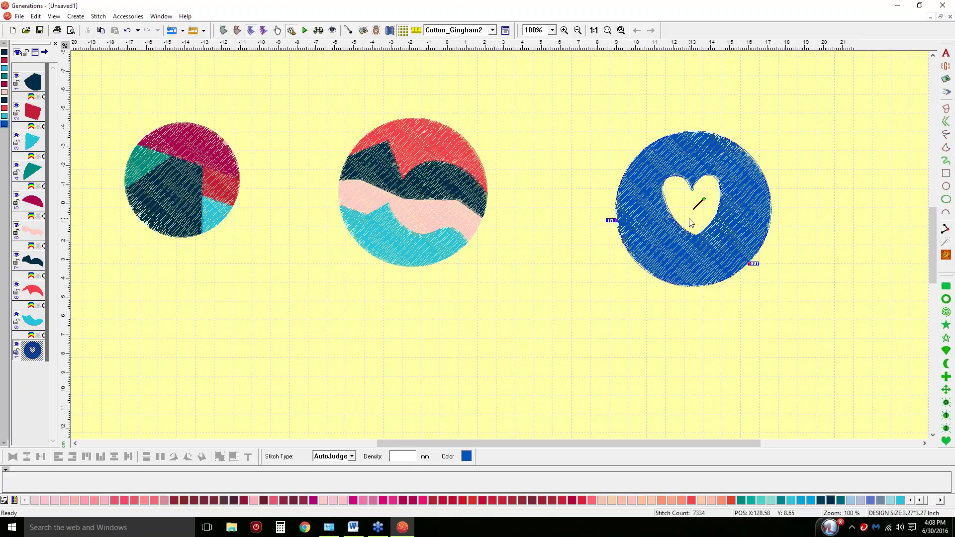
pyautogui.click(665, 159)
pyautogui.moveTo(665, 159); pyautogui.dragTo(166, 277)
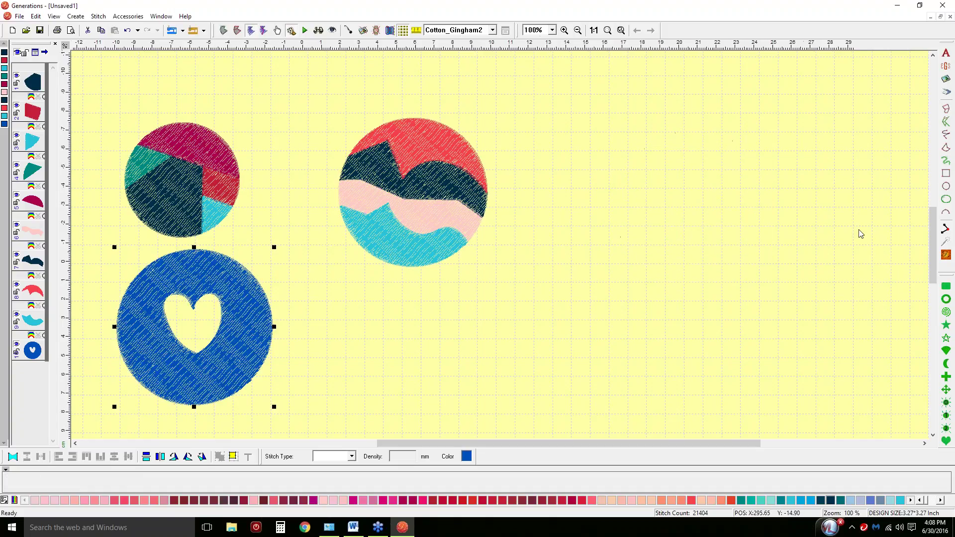
# - Draw a filled circle about 71 mm in diameter in the freed space and place a heart shape about 31 mm wide inside it
pyautogui.click(946, 187)
pyautogui.moveTo(633, 128); pyautogui.dragTo(765, 258)
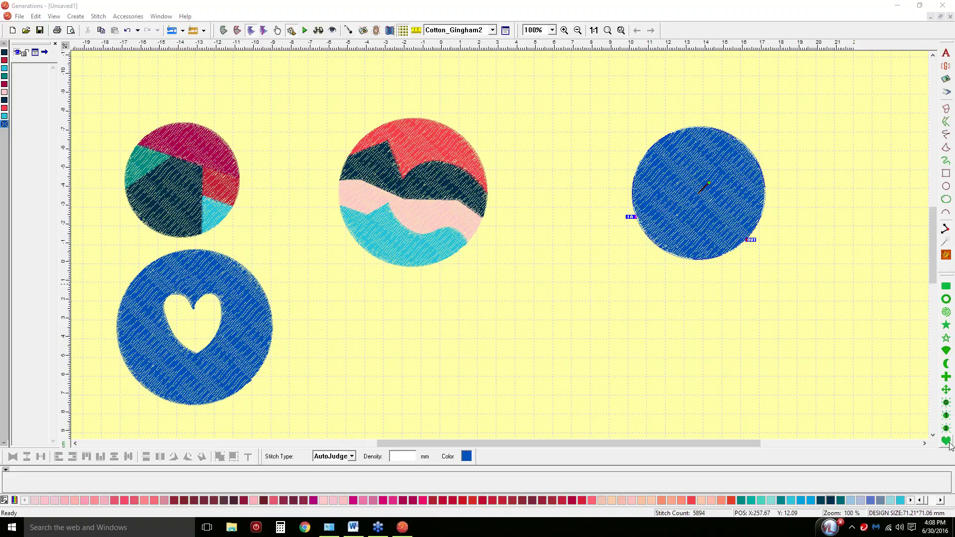
pyautogui.click(682, 165)
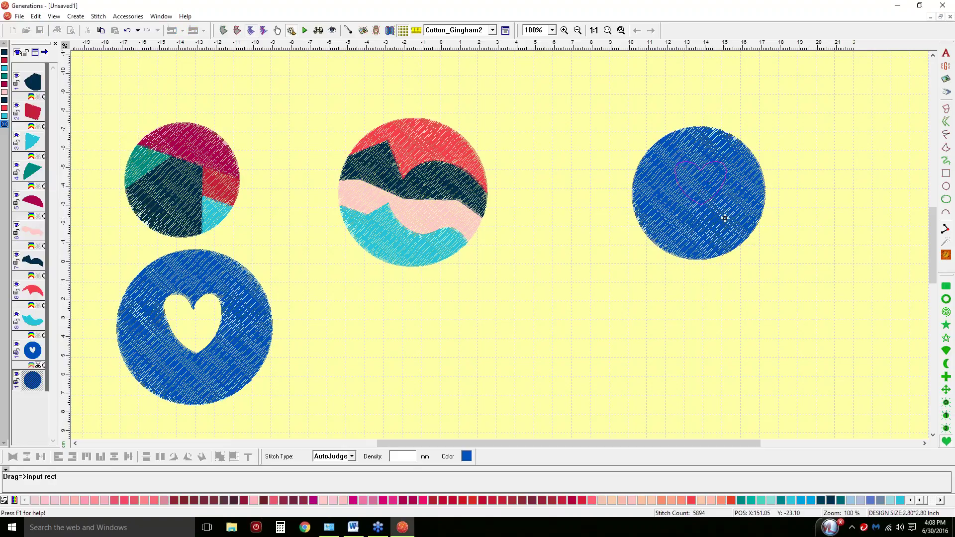
pyautogui.moveTo(727, 229); pyautogui.dragTo(730, 233)
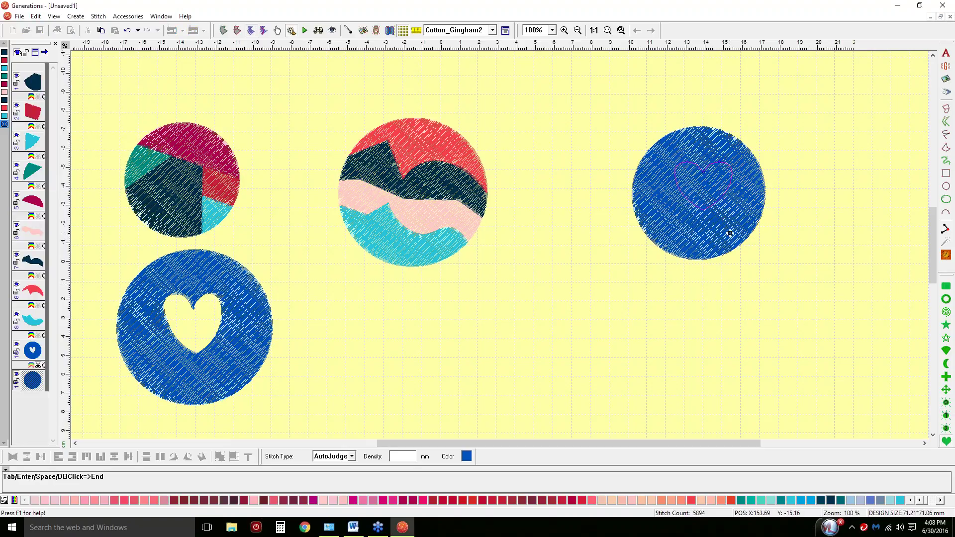
pyautogui.press('Return')
pyautogui.press('Escape')
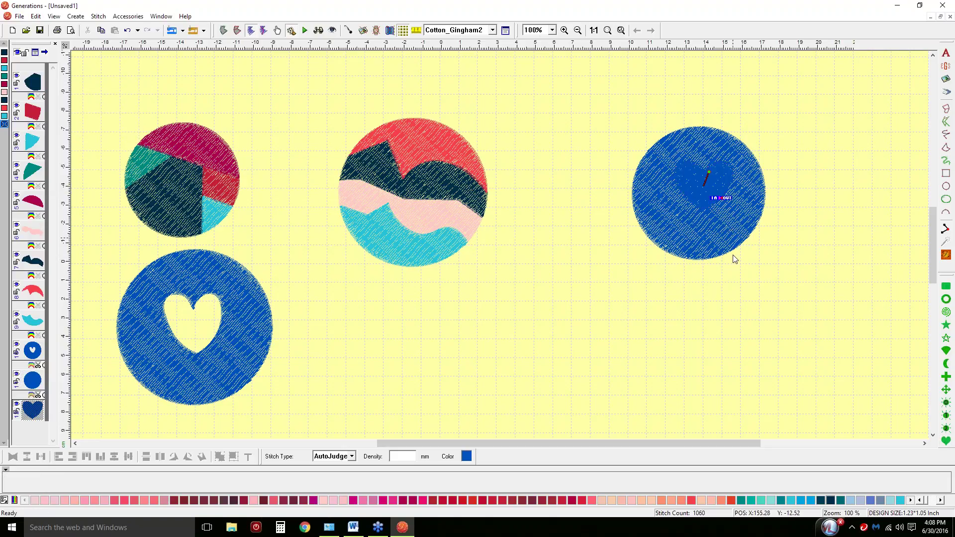
# - Recolor the heart crimson and shrink it to about 0.79 × 0.67 inch near the circle's upper-left edge
pyautogui.click(562, 501)
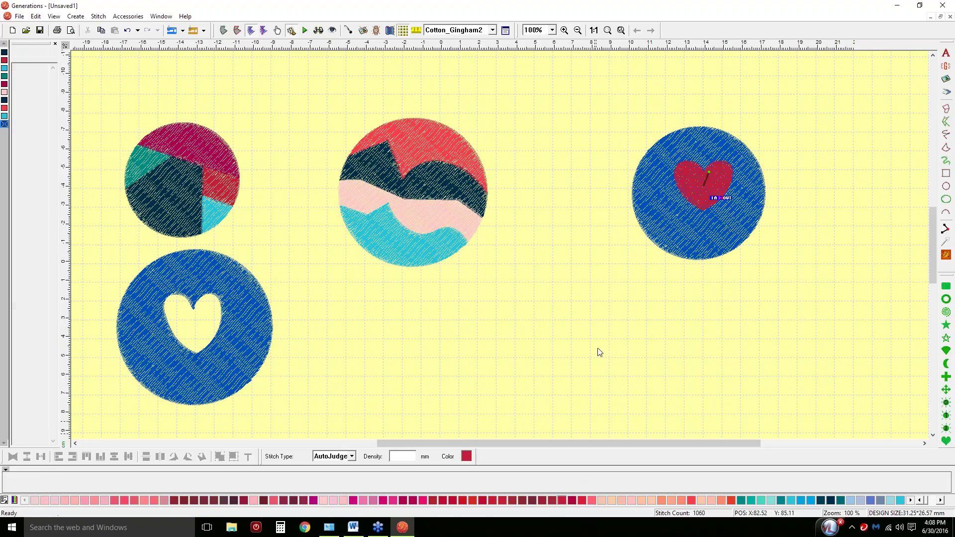
pyautogui.click(699, 178)
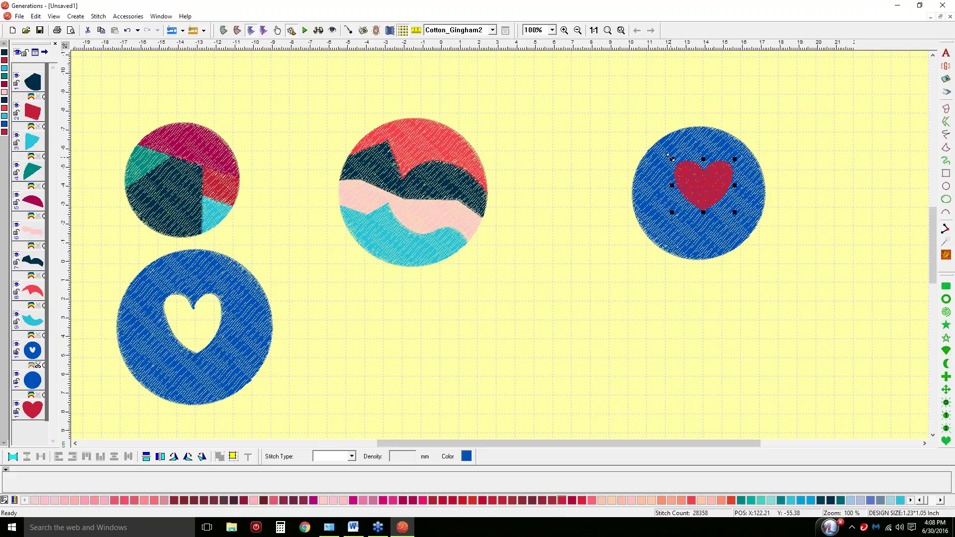
pyautogui.moveTo(669, 157); pyautogui.dragTo(684, 175)
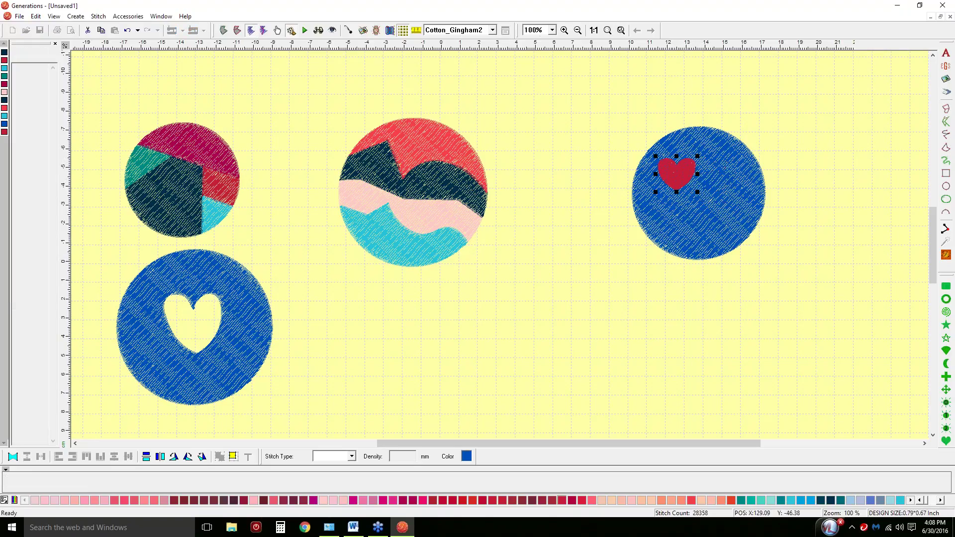
# - Select the blue circle containing the small crimson heart and switch it to outline edit mode
pyautogui.click(751, 200)
pyautogui.click(677, 170)
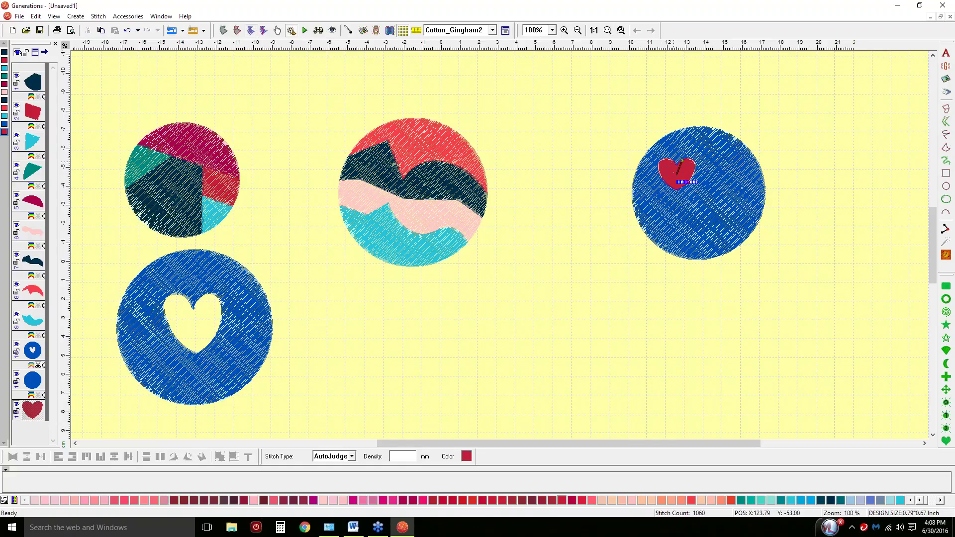
pyautogui.click(769, 165)
pyautogui.click(731, 179)
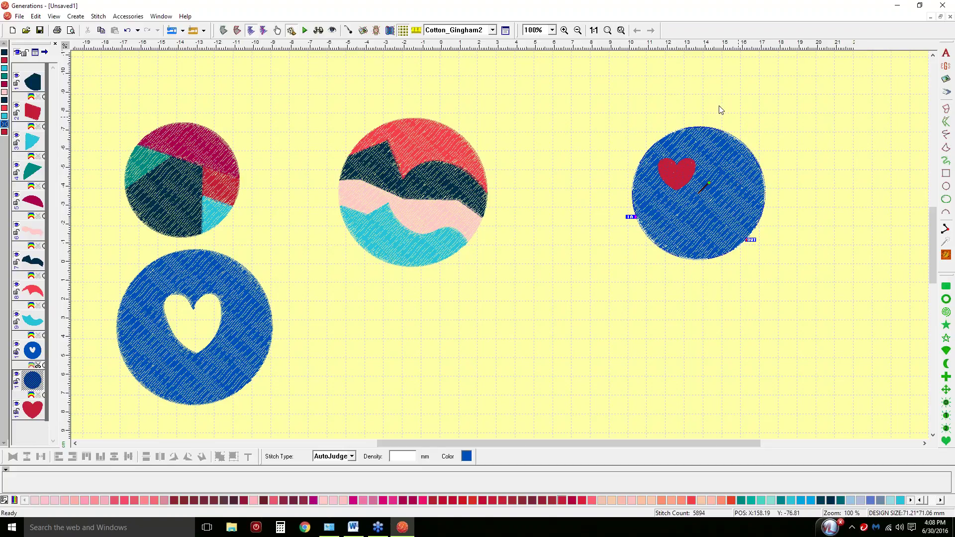
pyautogui.click(223, 31)
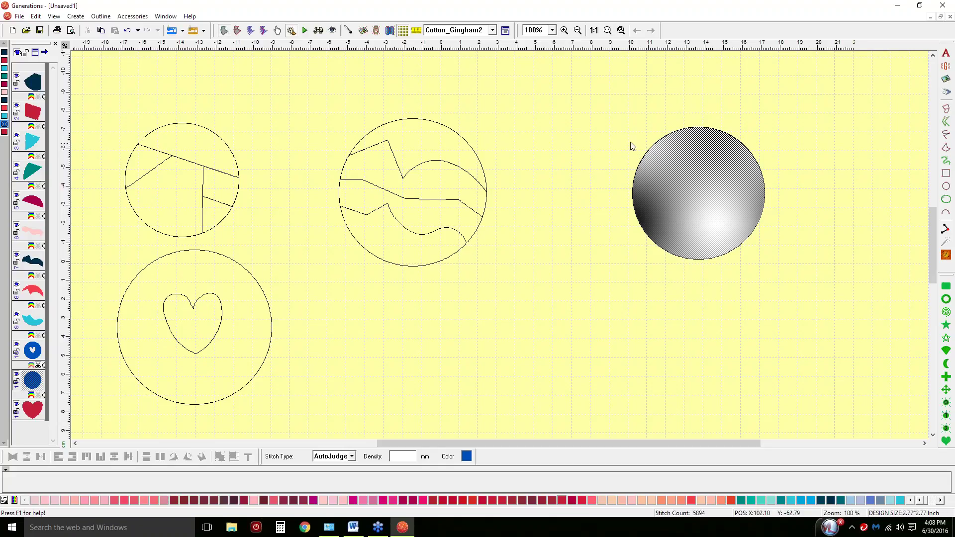
pyautogui.click(278, 32)
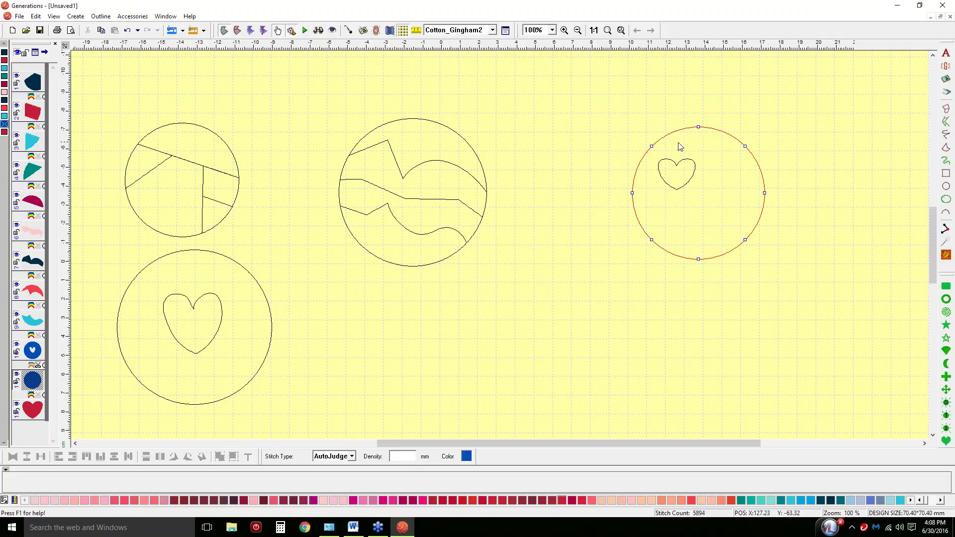
# - Create five voids in the circle using the existing heart area: three inside it and two cutting into its upper and left edges
pyautogui.rightClick(685, 207)
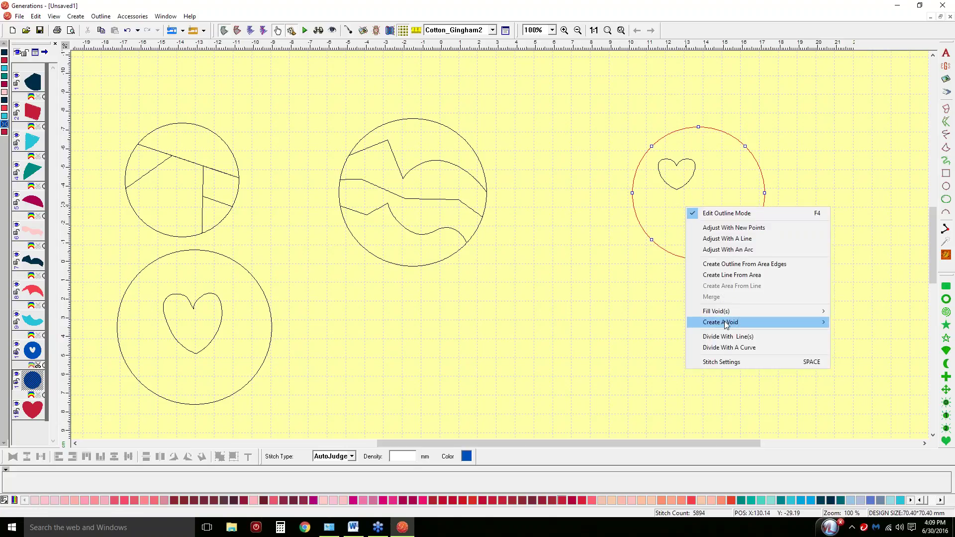
pyautogui.moveTo(724, 324)
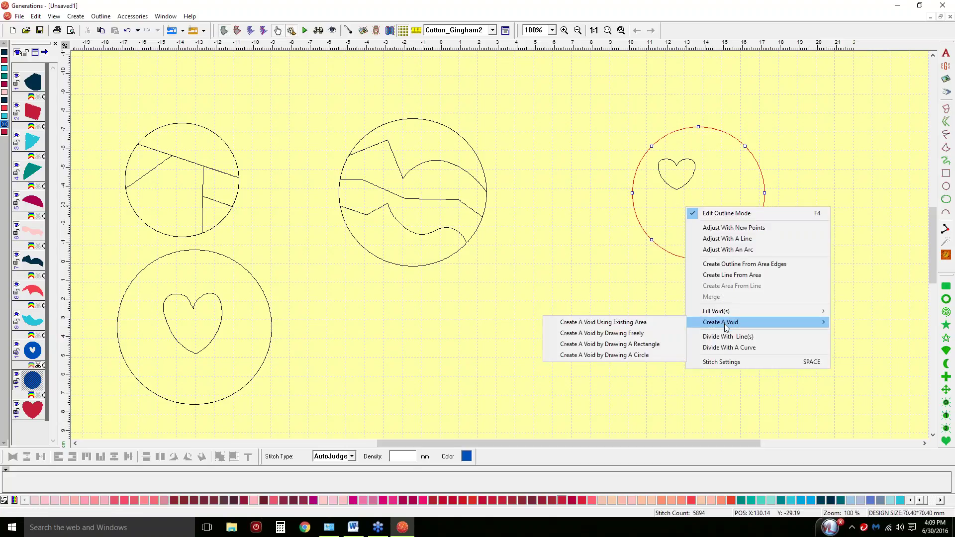
pyautogui.click(642, 324)
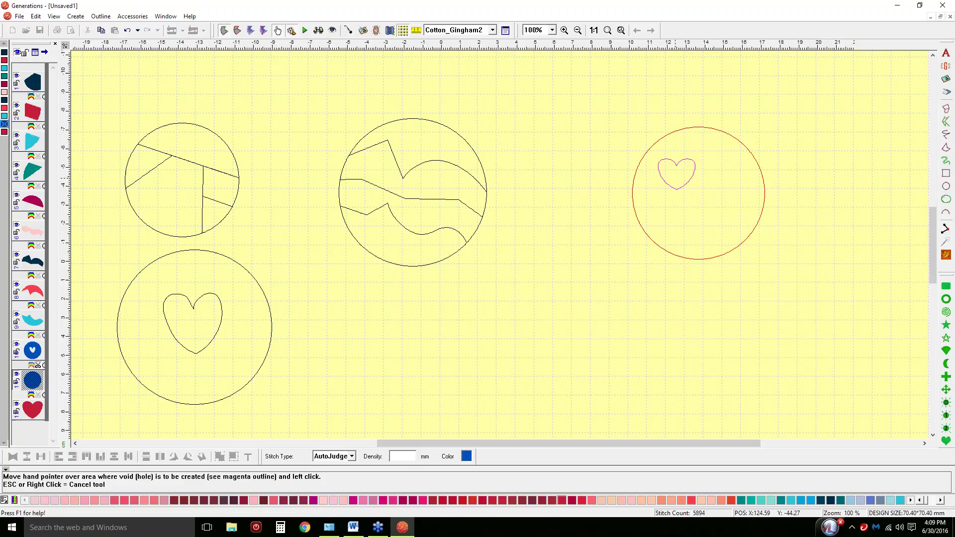
pyautogui.click(677, 179)
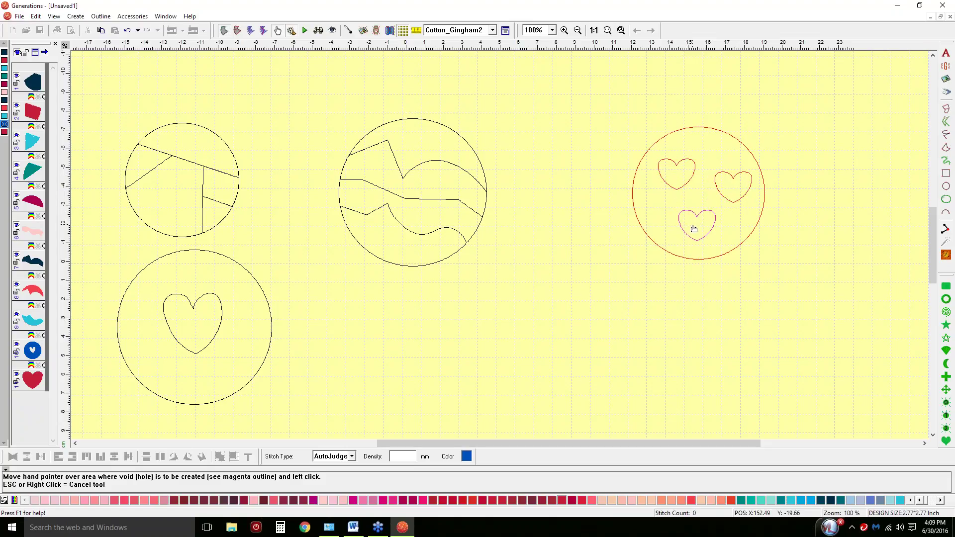
pyautogui.click(691, 225)
pyautogui.click(722, 134)
pyautogui.click(645, 221)
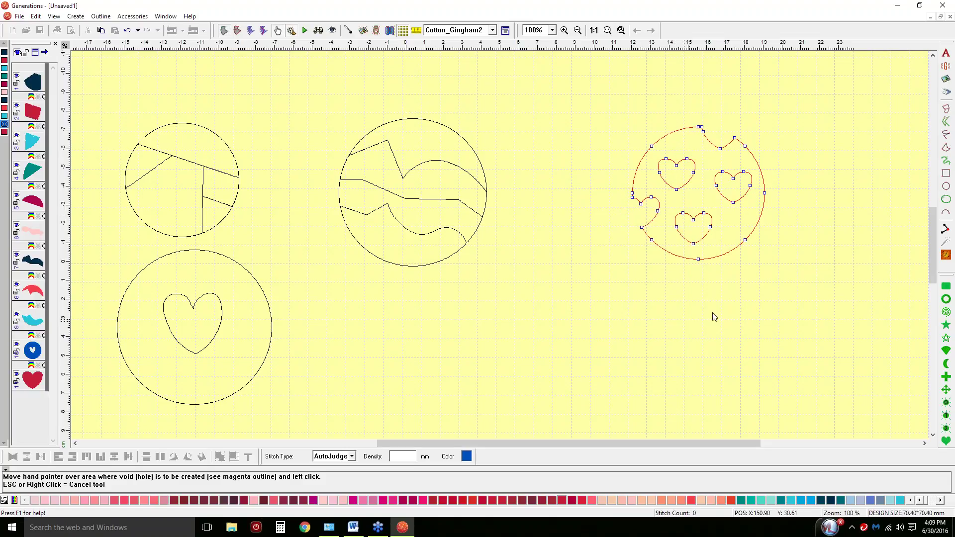
# - Generate the stitches of the circle with heart voids and move the crimson heart out to its upper right
pyautogui.click(946, 255)
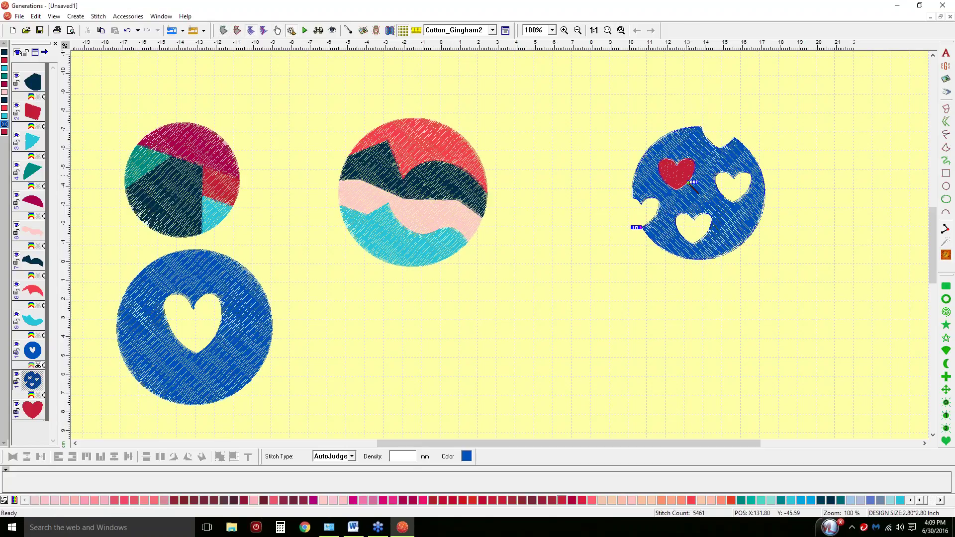
pyautogui.click(678, 172)
pyautogui.moveTo(677, 172); pyautogui.dragTo(829, 140)
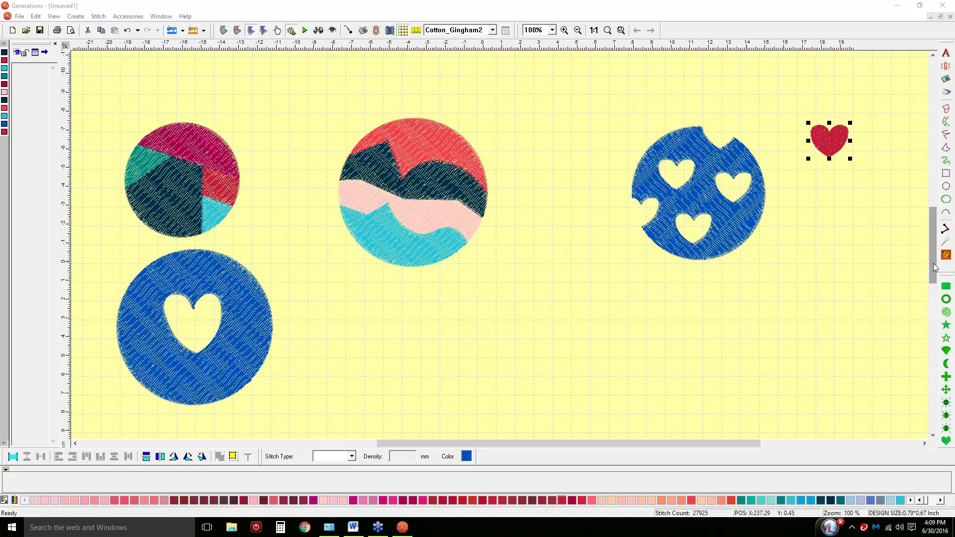
# - Draw a preset heart about 35 × 30 mm between the second circle and the one with heart voids, with the preset shapes temporarily undocked
pyautogui.rightClick(750, 105)
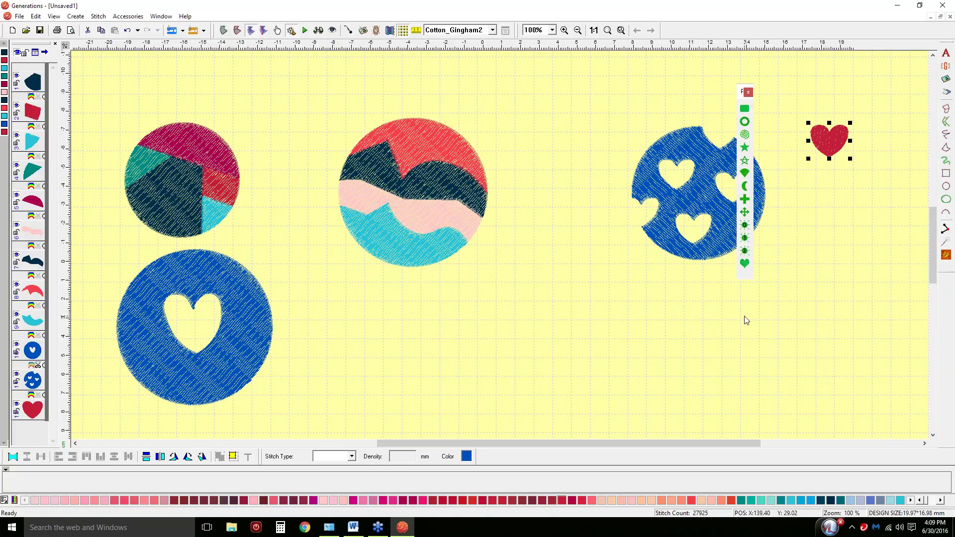
pyautogui.click(744, 264)
pyautogui.moveTo(541, 175); pyautogui.dragTo(601, 258)
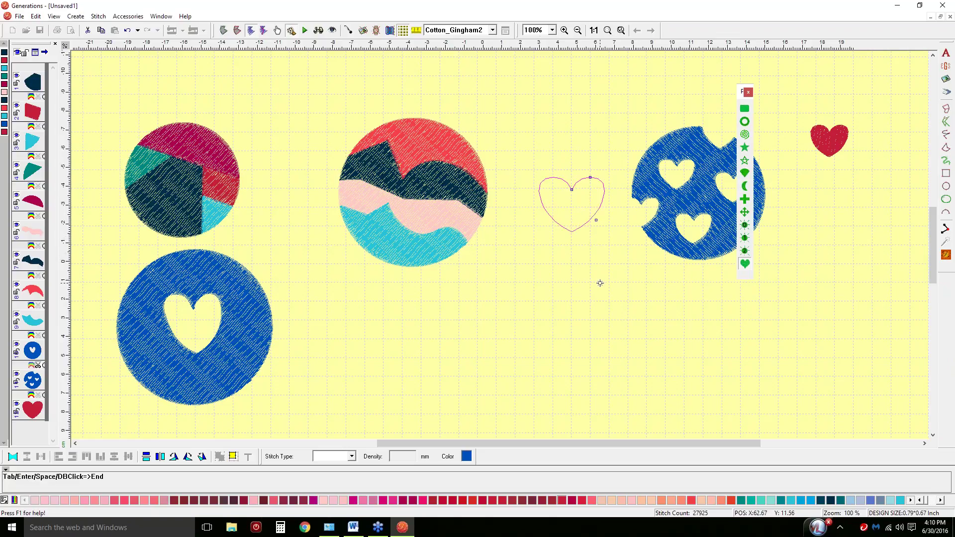
pyautogui.press('Return')
pyautogui.press('Escape')
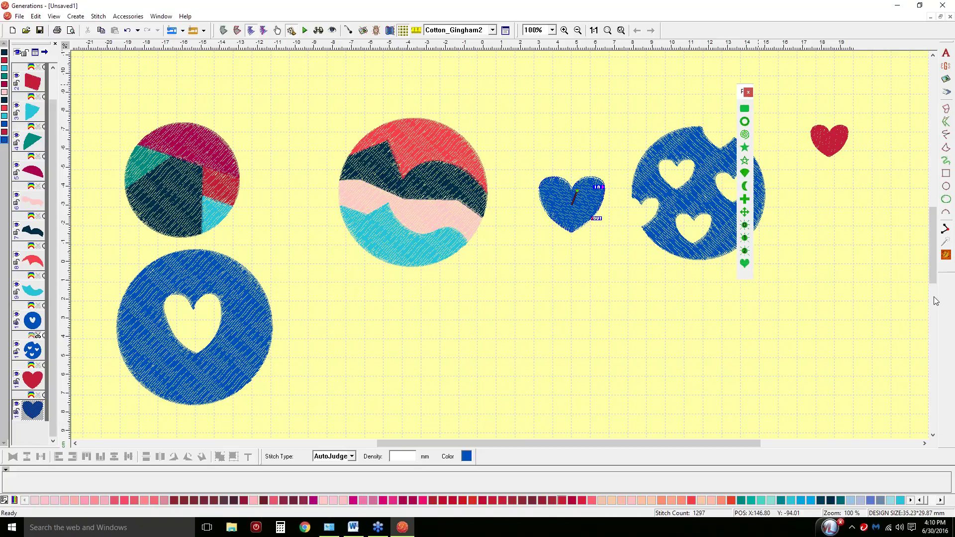
pyautogui.moveTo(946, 277); pyautogui.dragTo(947, 279)
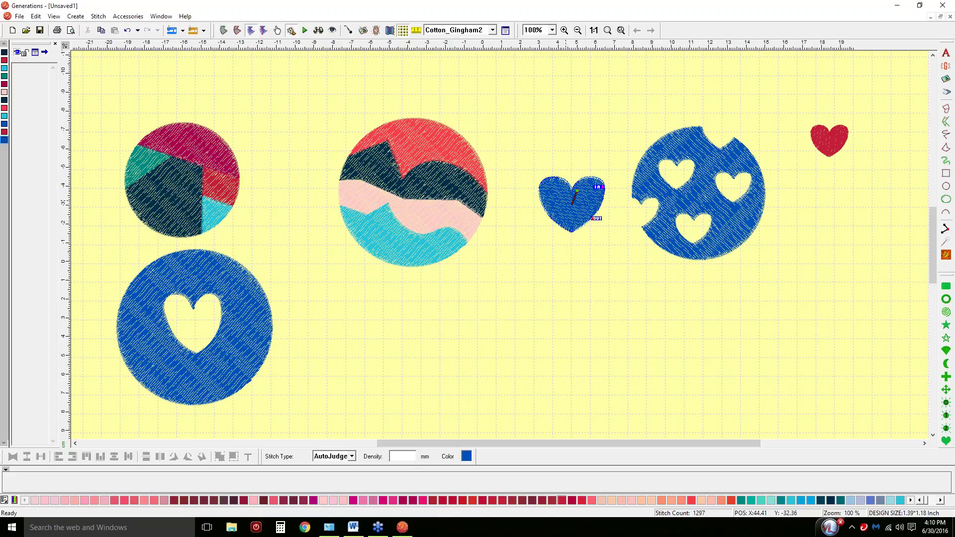
# - Rotate the new blue heart clockwise so that its tip points to the lower left, and leave everything deselected
pyautogui.click(575, 193)
pyautogui.click(574, 194)
pyautogui.moveTo(608, 172); pyautogui.dragTo(667, 186)
pyautogui.click(702, 182)
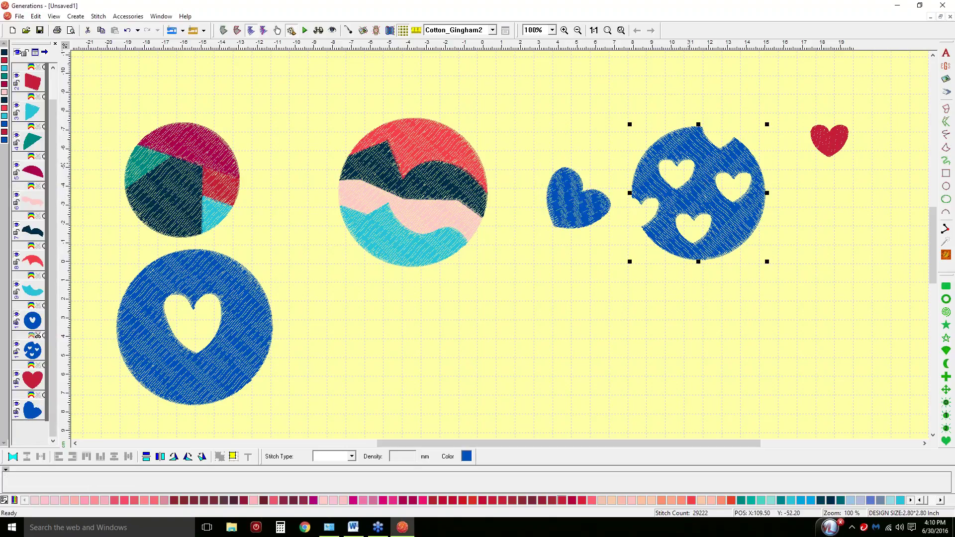
pyautogui.click(829, 140)
pyautogui.click(829, 142)
pyautogui.click(835, 209)
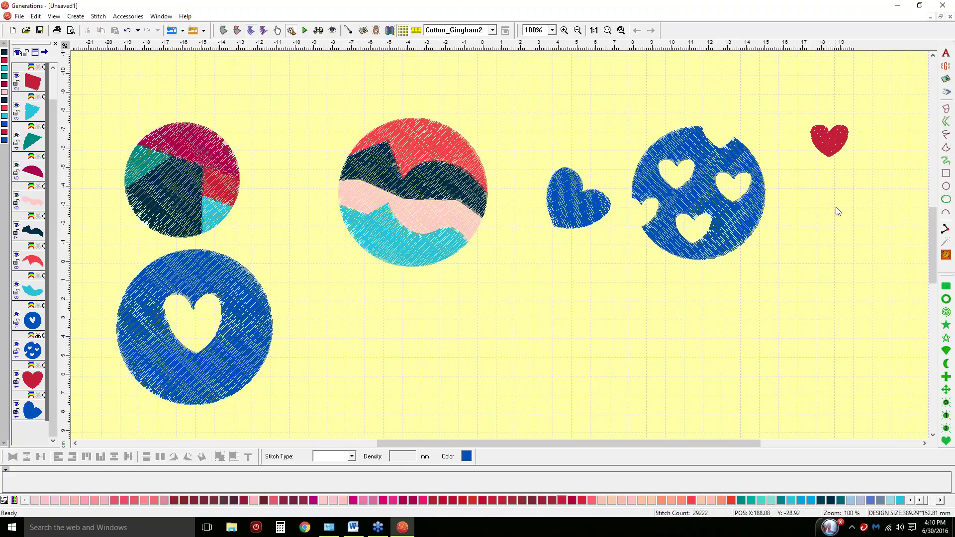
# - Start a new design and set up a text in Arial Black, size 50.0 mm, with a Line text path
pyautogui.click(13, 29)
pyautogui.click(946, 53)
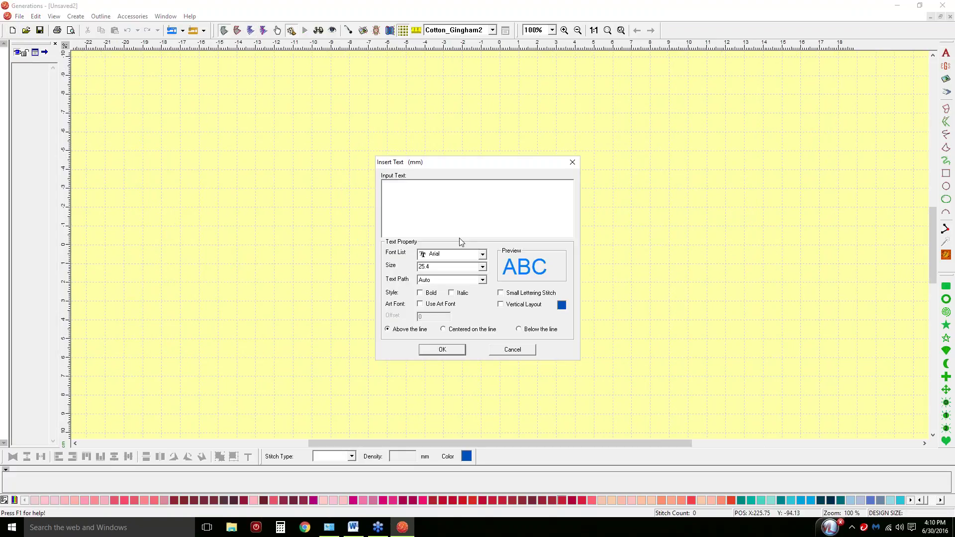
pyautogui.click(482, 254)
pyautogui.click(452, 281)
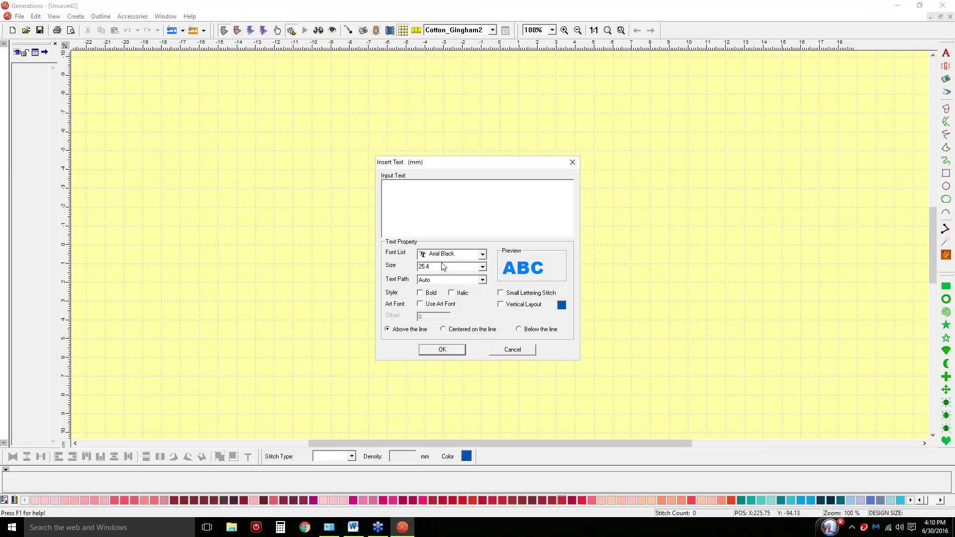
pyautogui.click(482, 267)
pyautogui.scroll(-3, 426, 320)
pyautogui.click(426, 322)
pyautogui.click(483, 279)
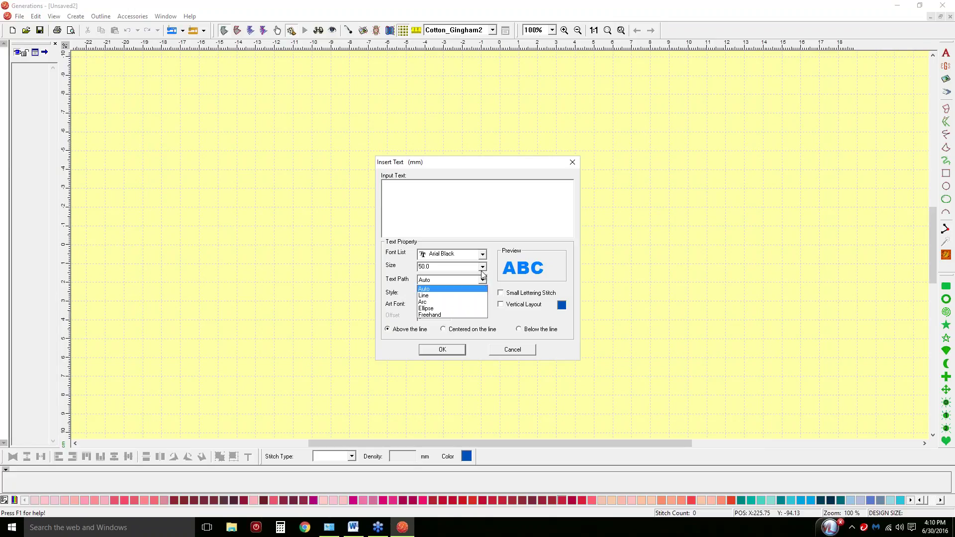
pyautogui.click(453, 292)
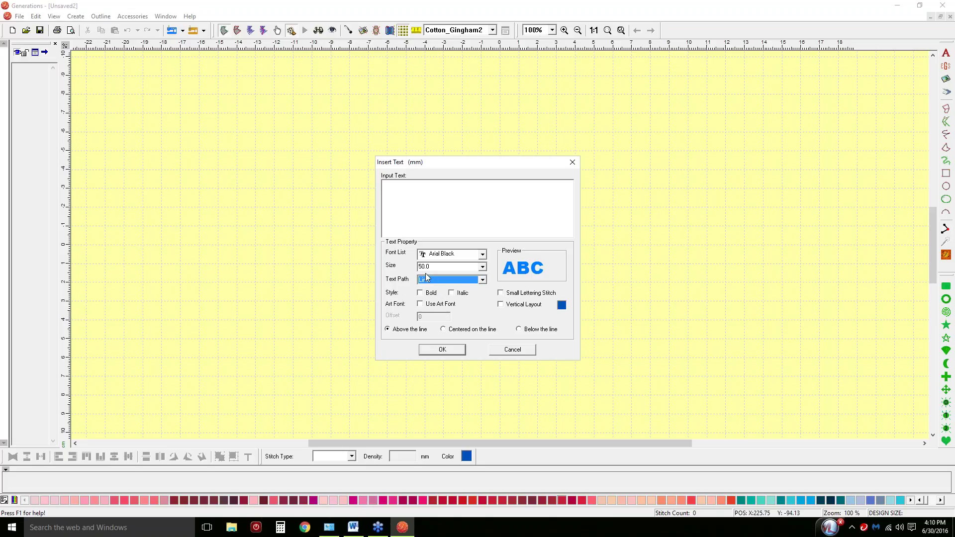
# - Set the text size to 100.0 mm and insert the word JULY
pyautogui.click(483, 266)
pyautogui.scroll(-4, 431, 311)
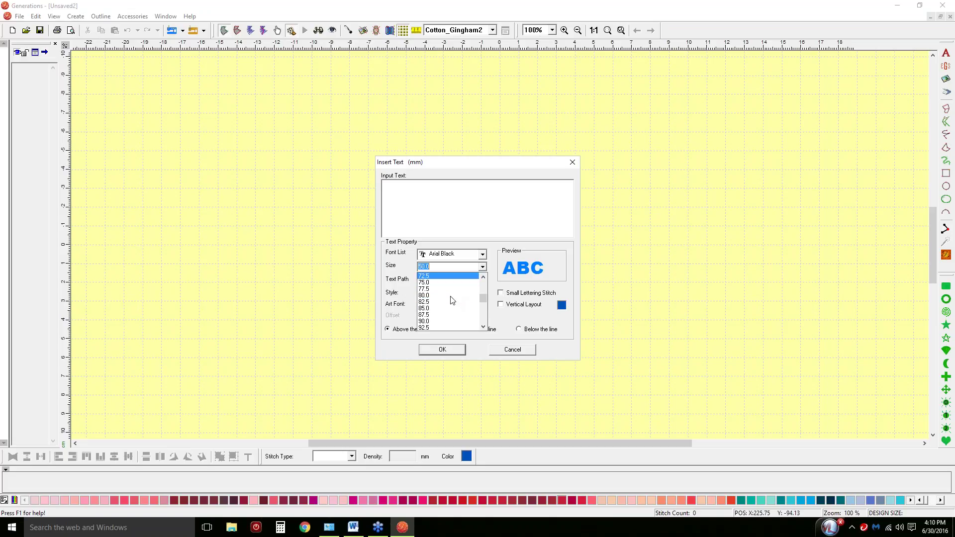
pyautogui.scroll(-1, 430, 312)
pyautogui.click(430, 314)
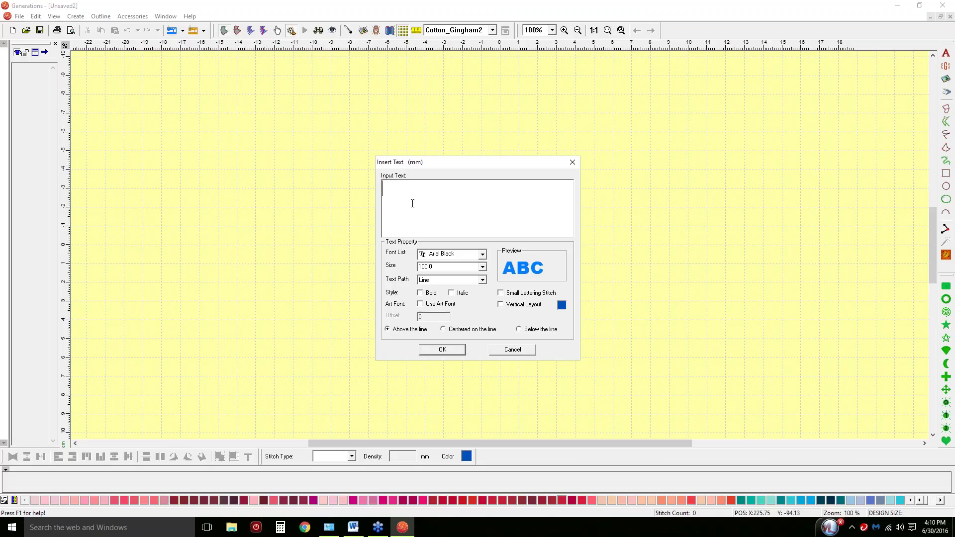
pyautogui.write('JULY')
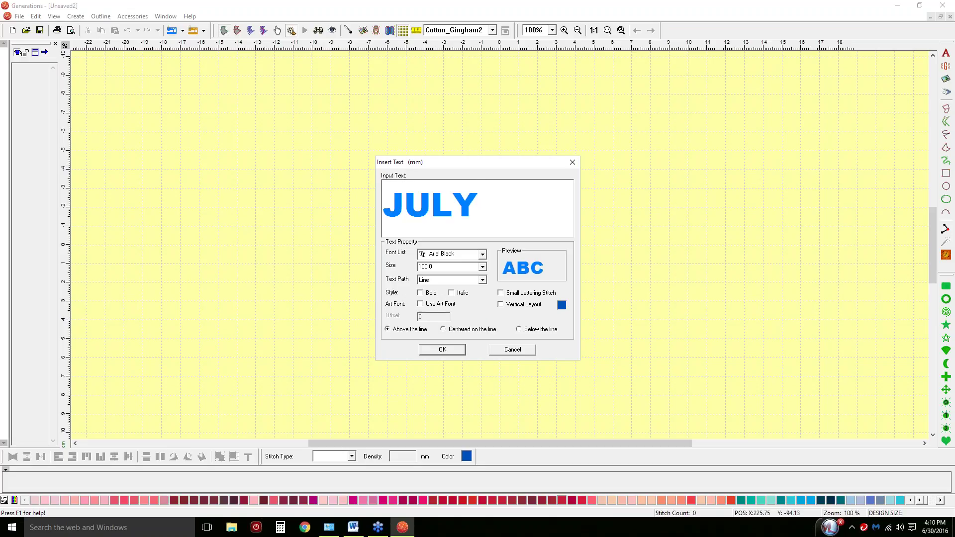
pyautogui.click(442, 350)
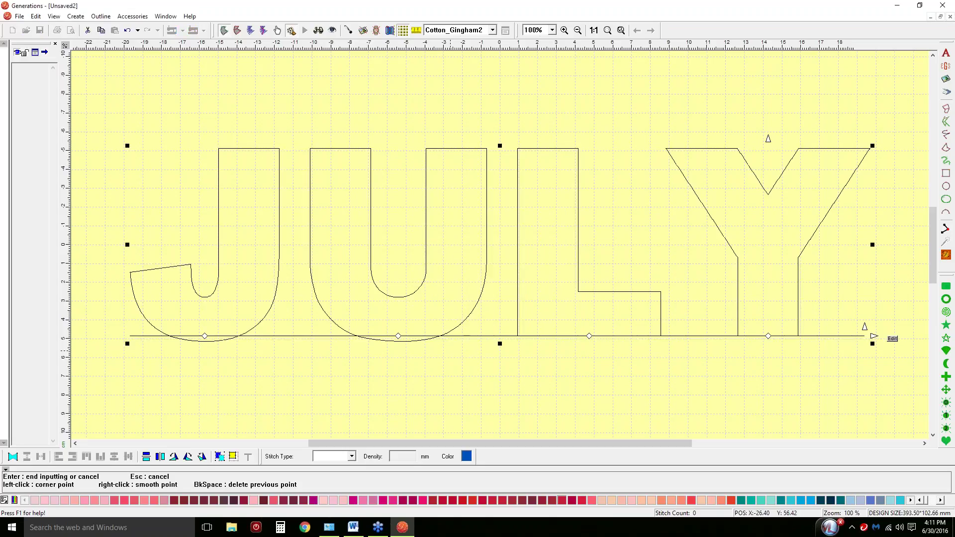
# - Generate the stitches of the JULY lettering and display them in the realistic 3D view
pyautogui.click(946, 256)
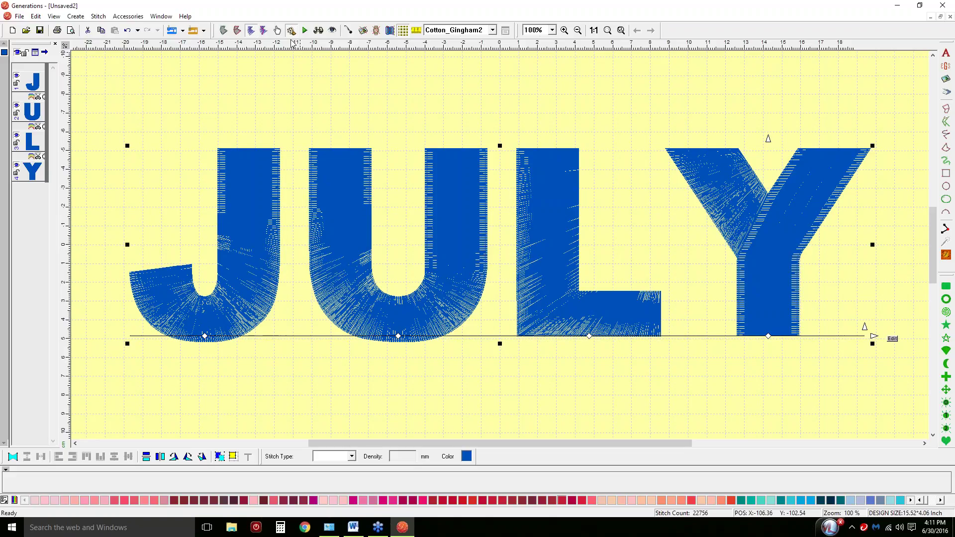
pyautogui.click(319, 30)
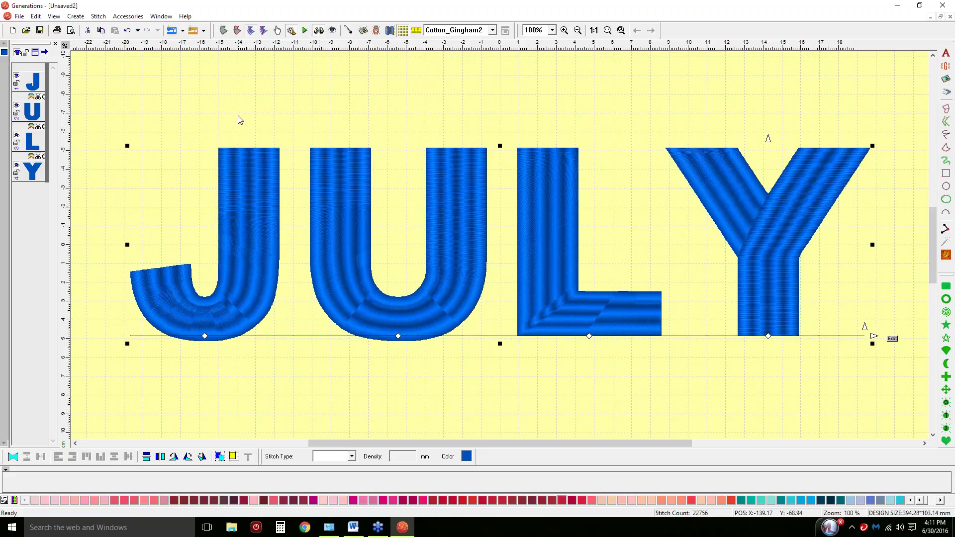
# - Select all four JULY letters, keep the Satin stitch type and apply Enable Satin Fill in their stitch properties
pyautogui.click(5, 53)
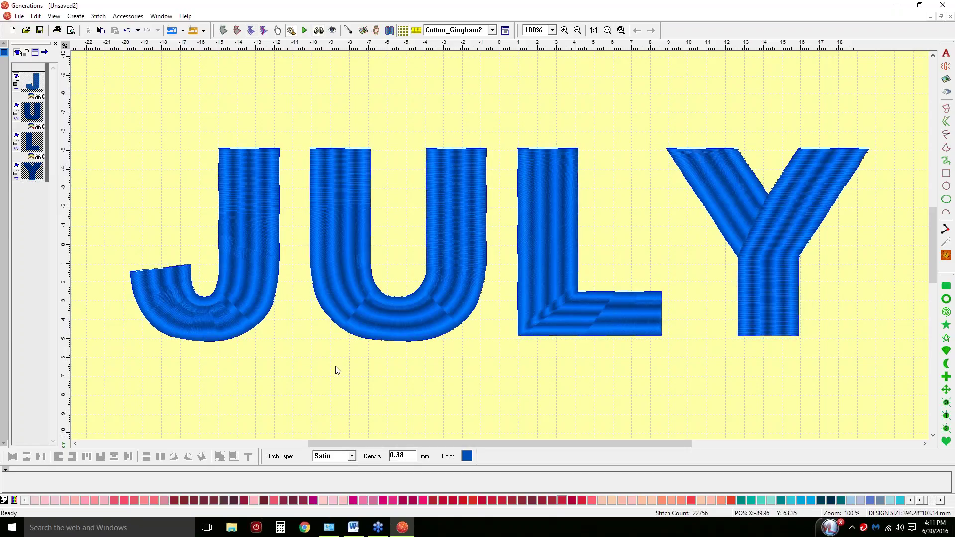
pyautogui.click(352, 456)
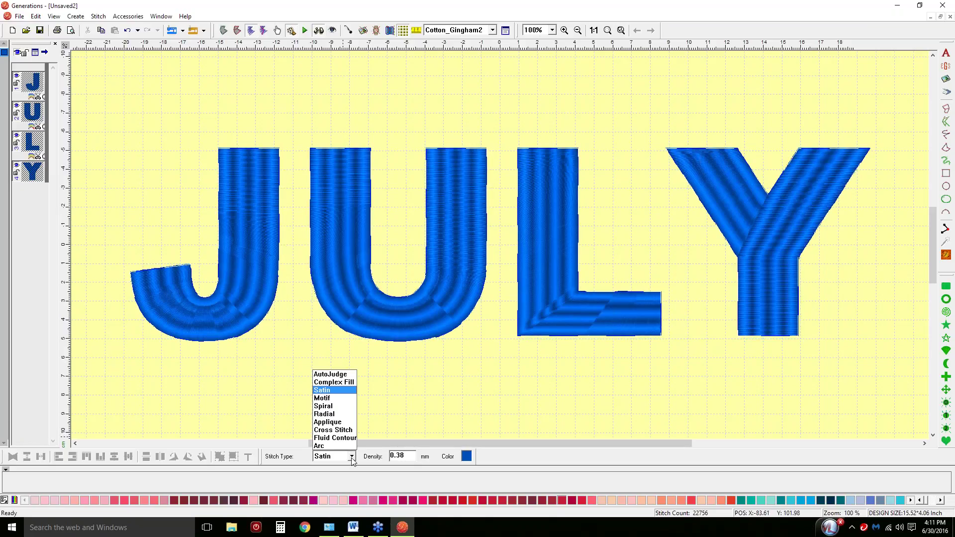
pyautogui.click(338, 392)
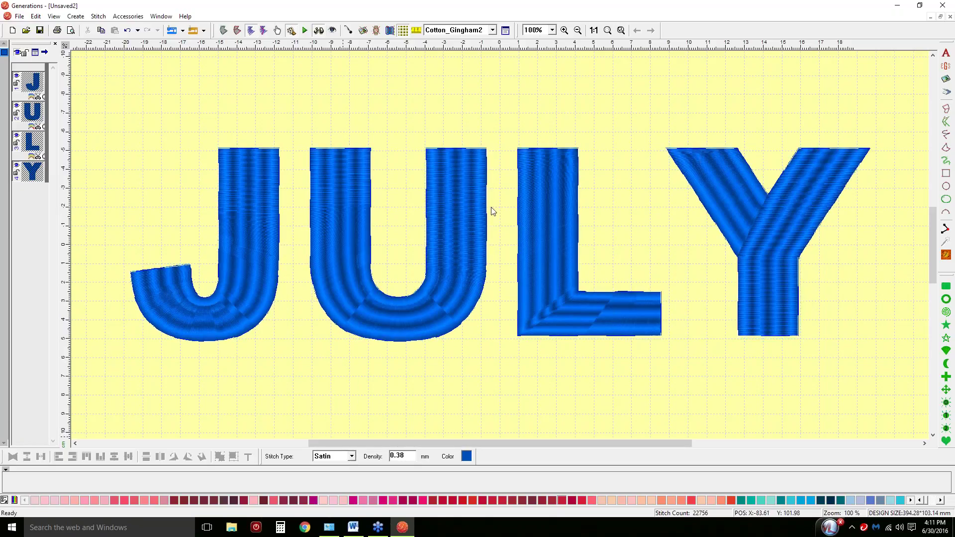
pyautogui.click(505, 30)
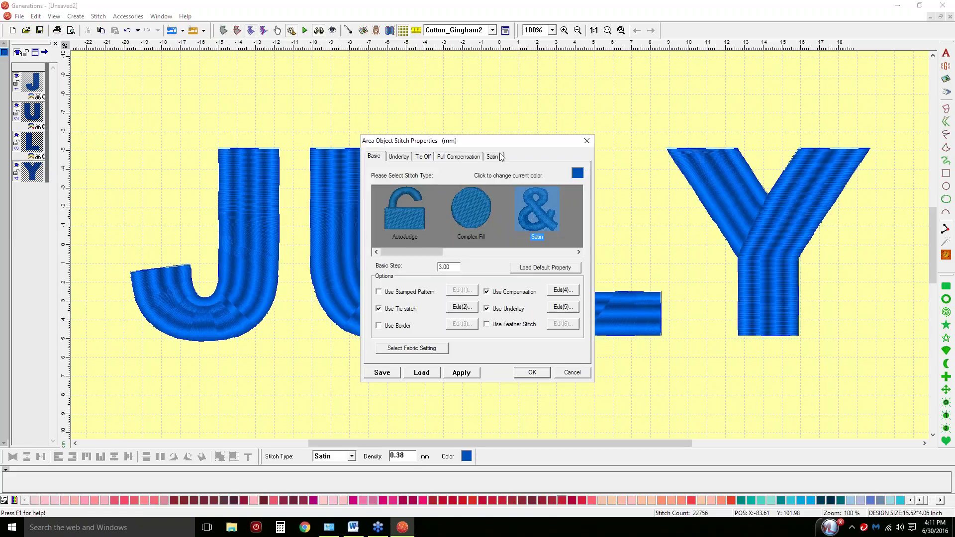
pyautogui.click(492, 157)
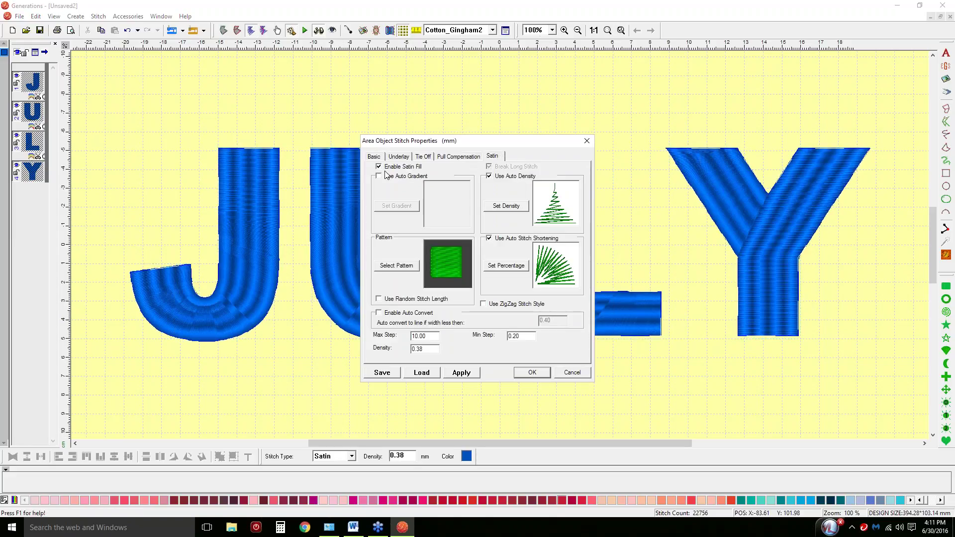
pyautogui.click(530, 374)
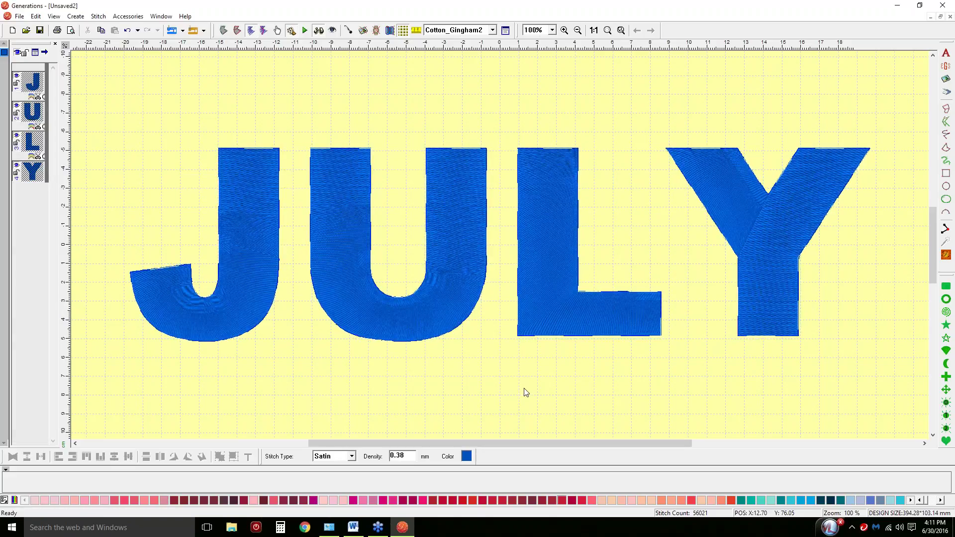
# - Select the JULY lettering and move the letter Y about 24 mm along the baseline, closer to the L
pyautogui.click(549, 319)
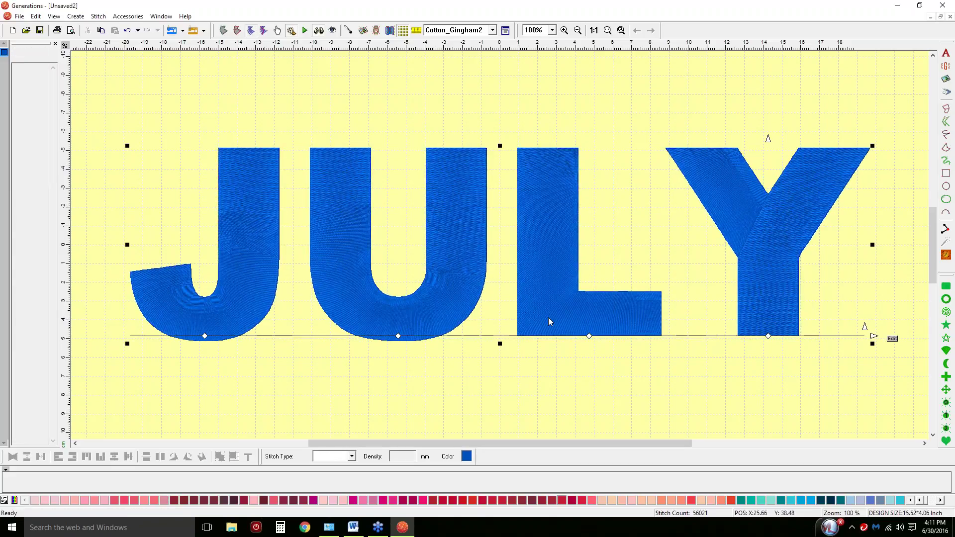
pyautogui.moveTo(768, 336); pyautogui.dragTo(724, 334)
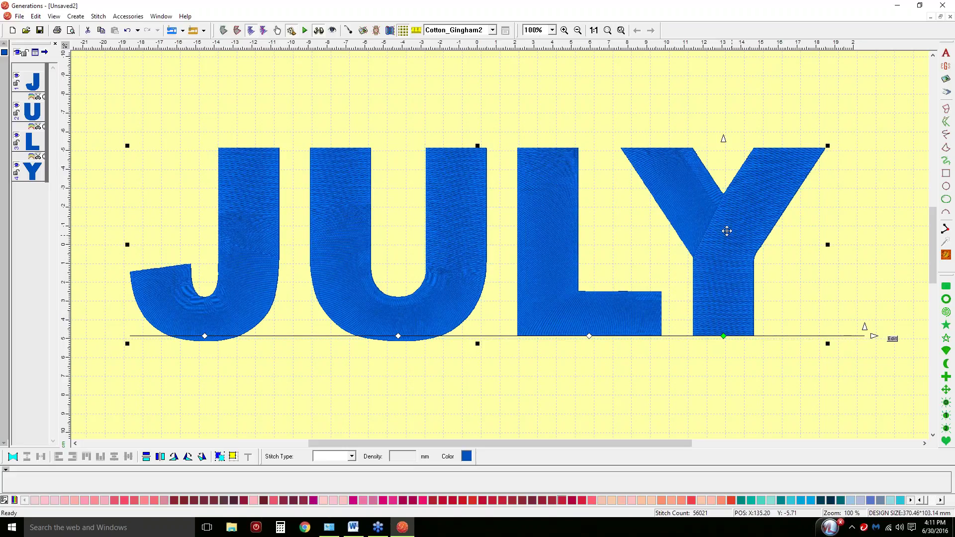
# - Select all four JULY letters, switch to their outlines and start Divide With A Curve on them
pyautogui.click(4, 52)
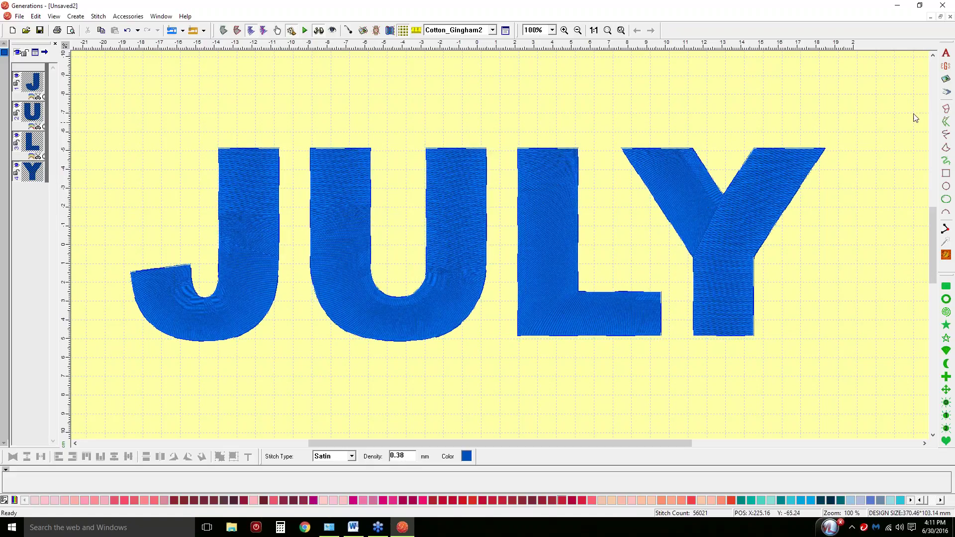
pyautogui.click(224, 32)
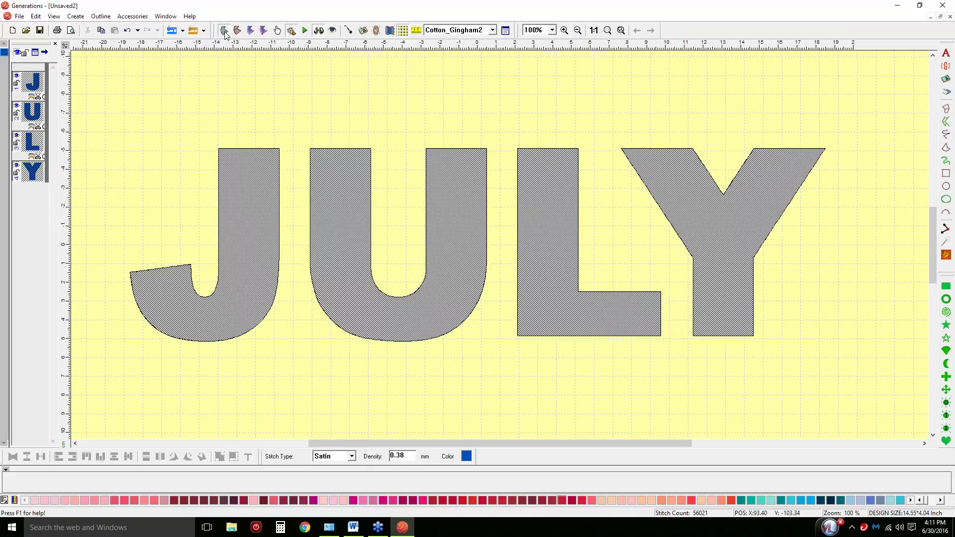
pyautogui.rightClick(261, 221)
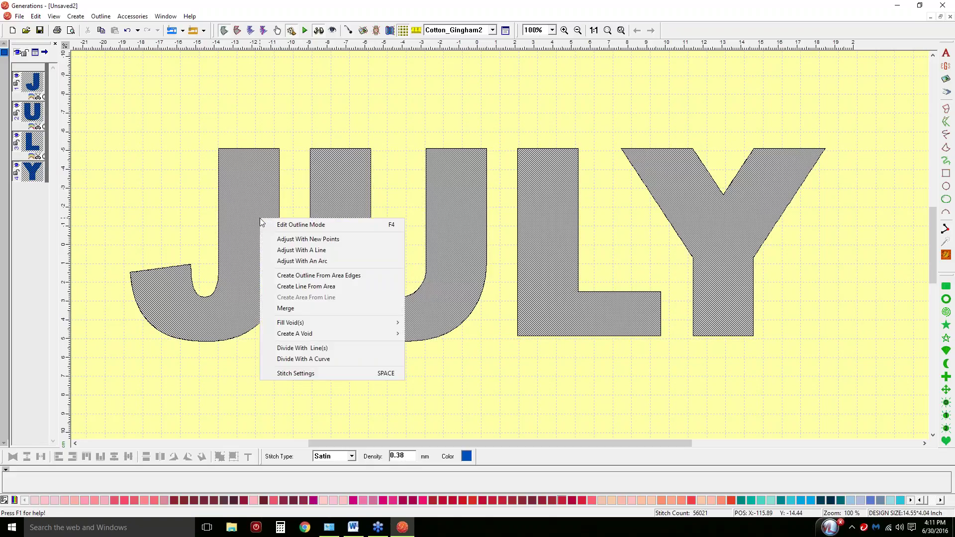
pyautogui.click(306, 360)
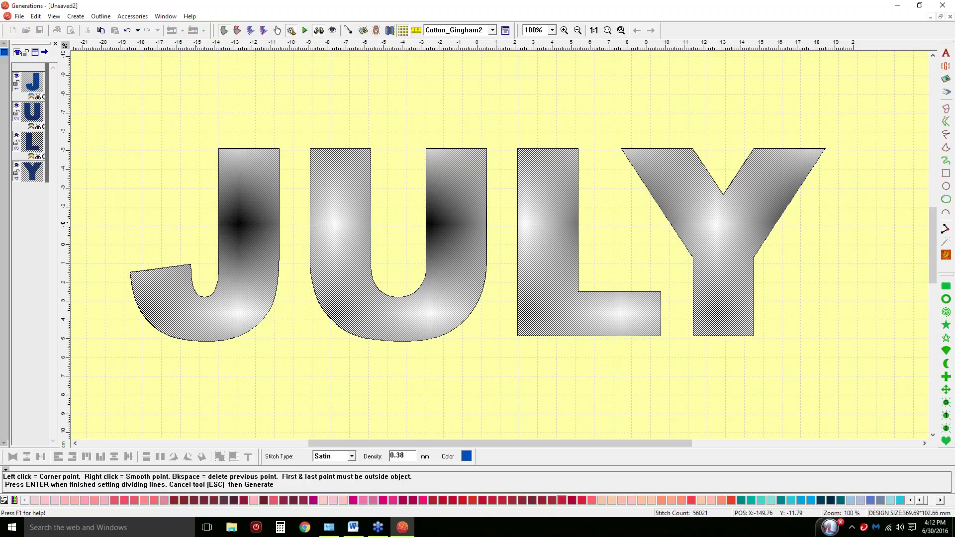
pyautogui.click(197, 225)
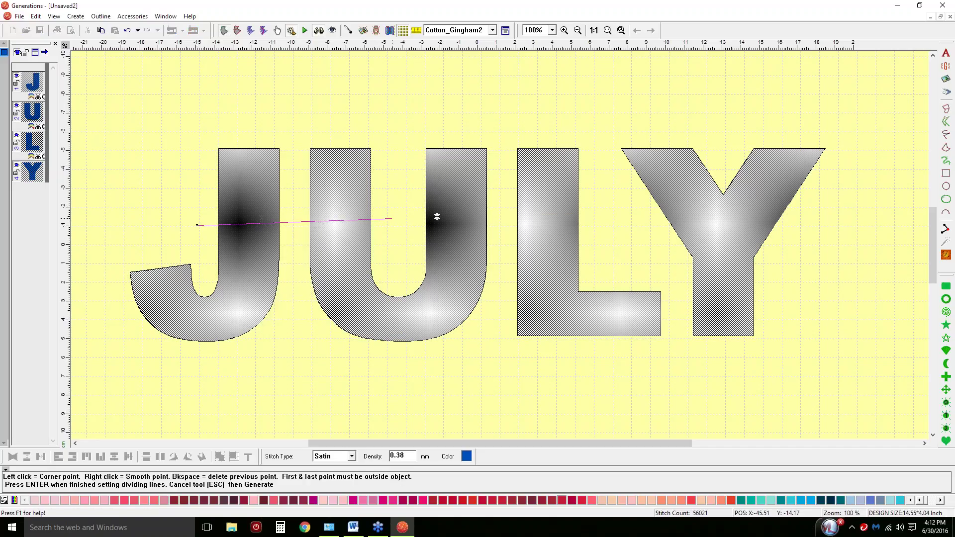
pyautogui.click(814, 227)
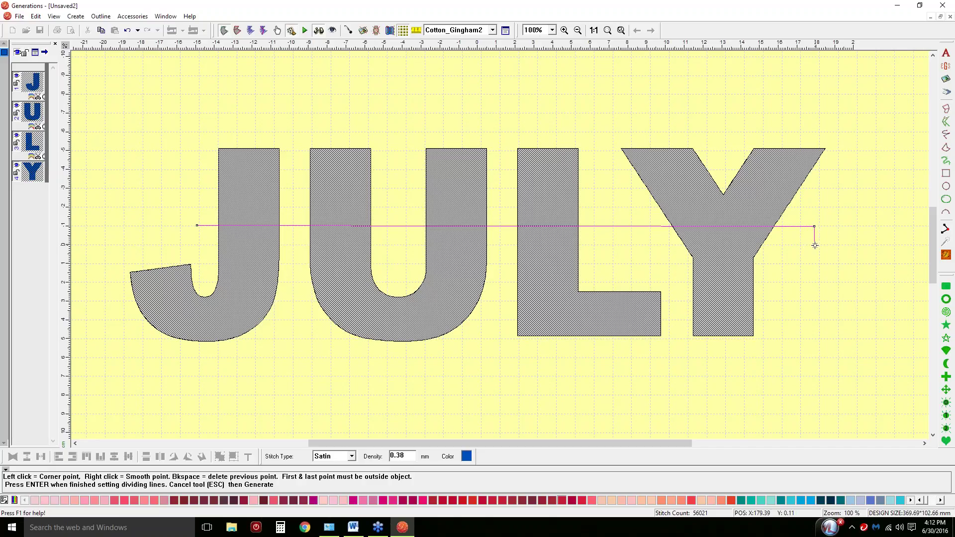
pyautogui.click(814, 245)
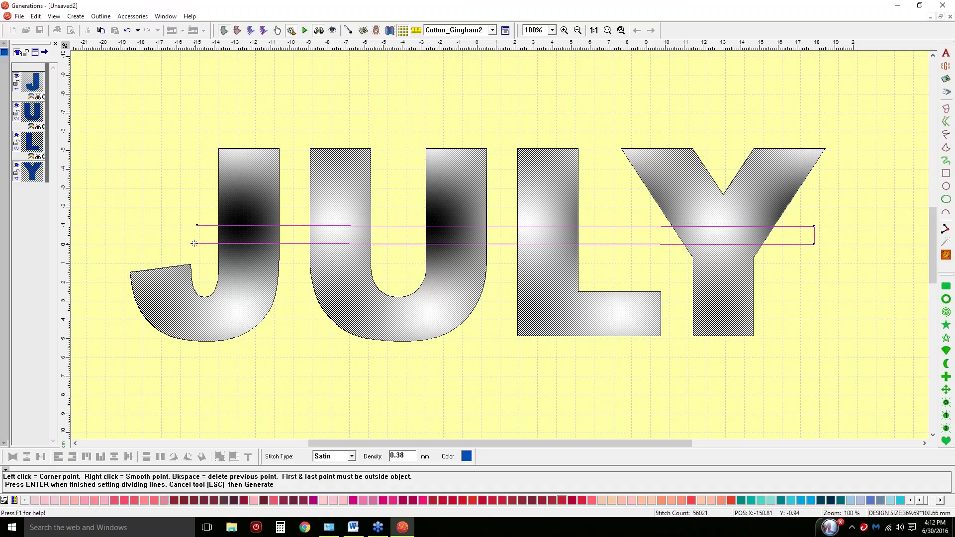
pyautogui.click(197, 243)
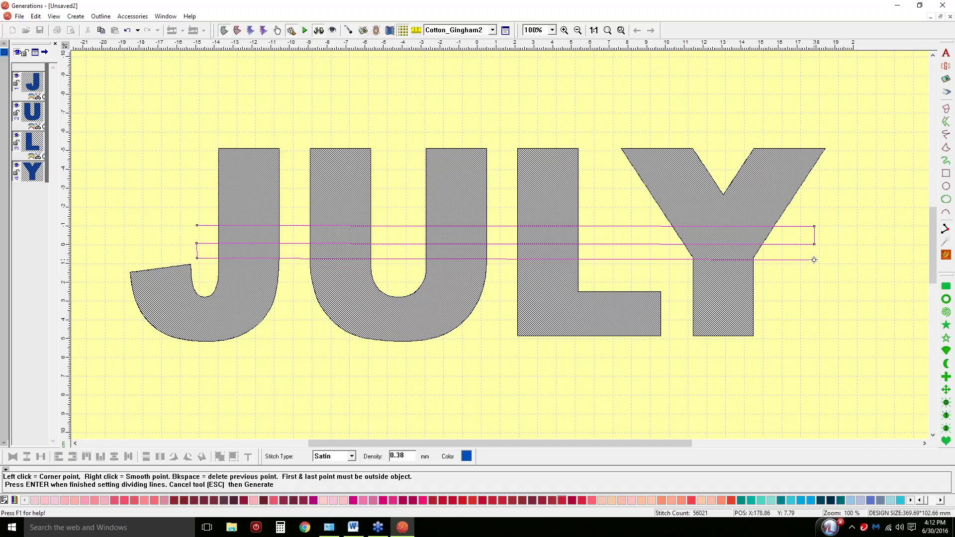
pyautogui.press('BackSpace')
pyautogui.press('BackSpace')
pyautogui.press('BackSpace')
pyautogui.press('BackSpace')
pyautogui.press('BackSpace')
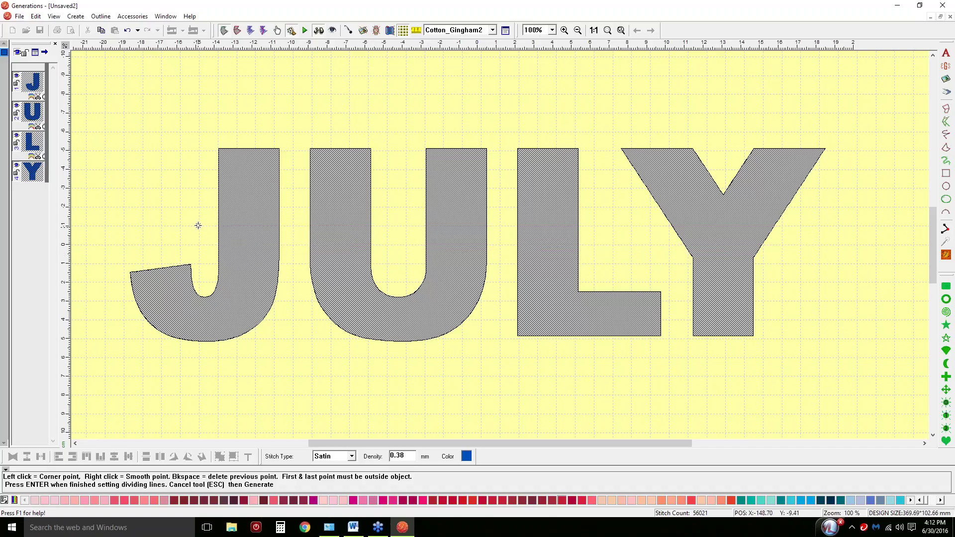
# - Divide all four letters into four horizontal bands with one zigzag path making three level cuts about 20 mm apart below the upper section
pyautogui.click(198, 225)
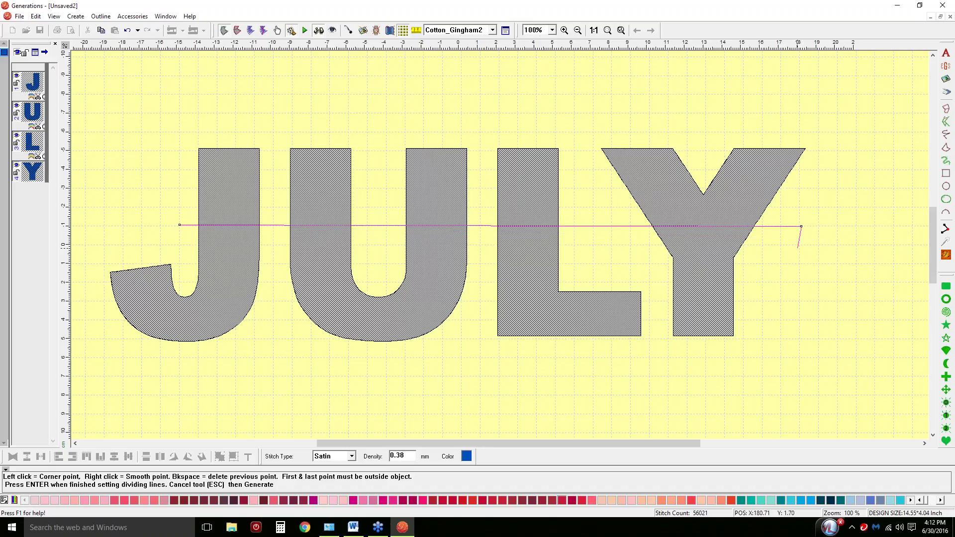
pyautogui.click(801, 262)
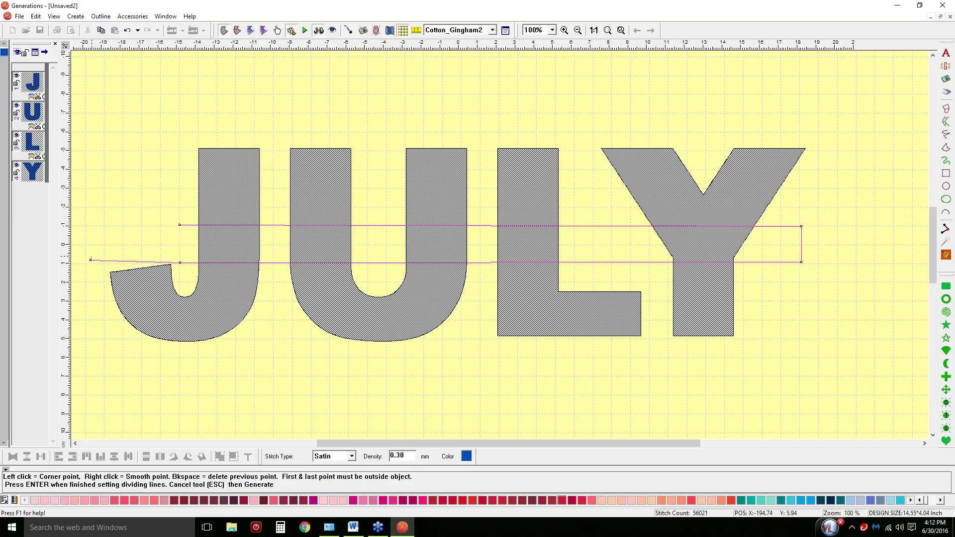
pyautogui.click(103, 302)
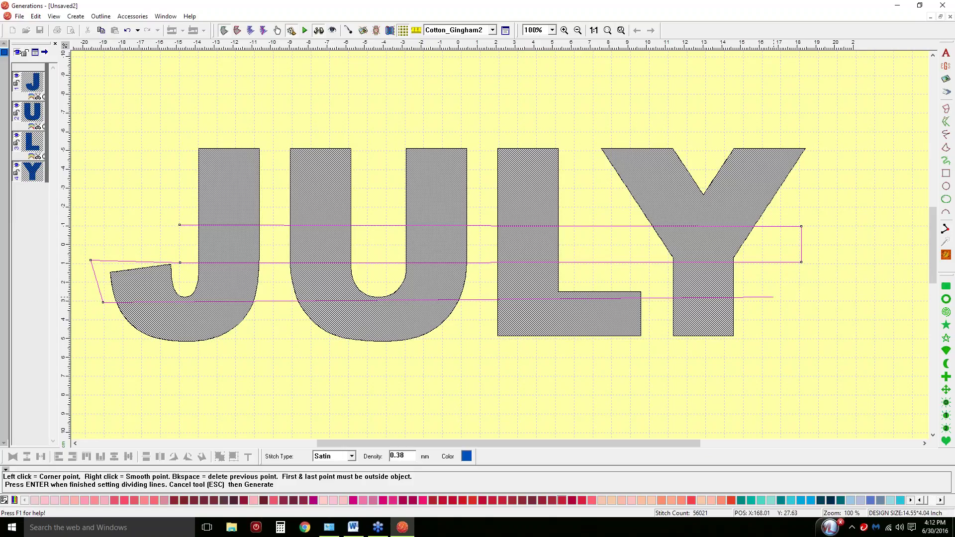
pyautogui.click(800, 300)
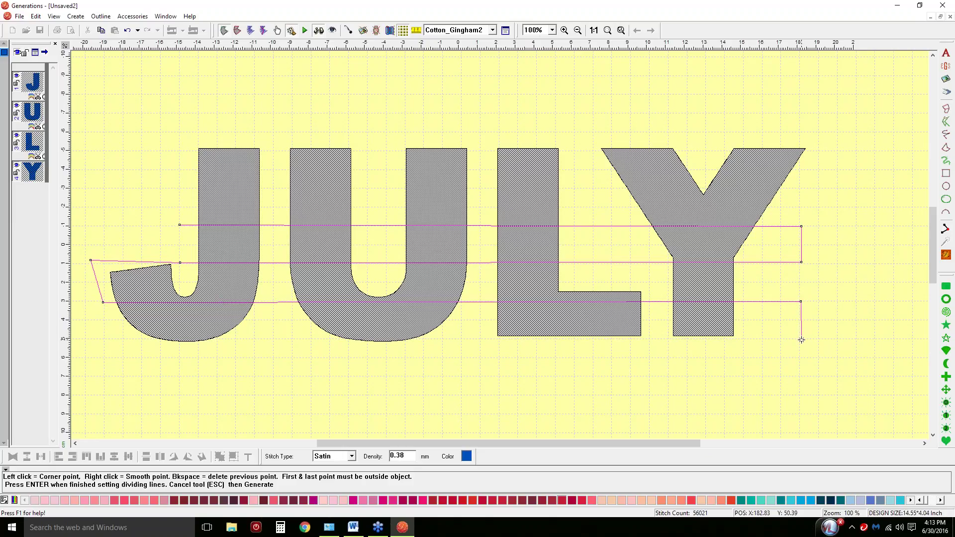
pyautogui.click(710, 338)
pyautogui.press('Return')
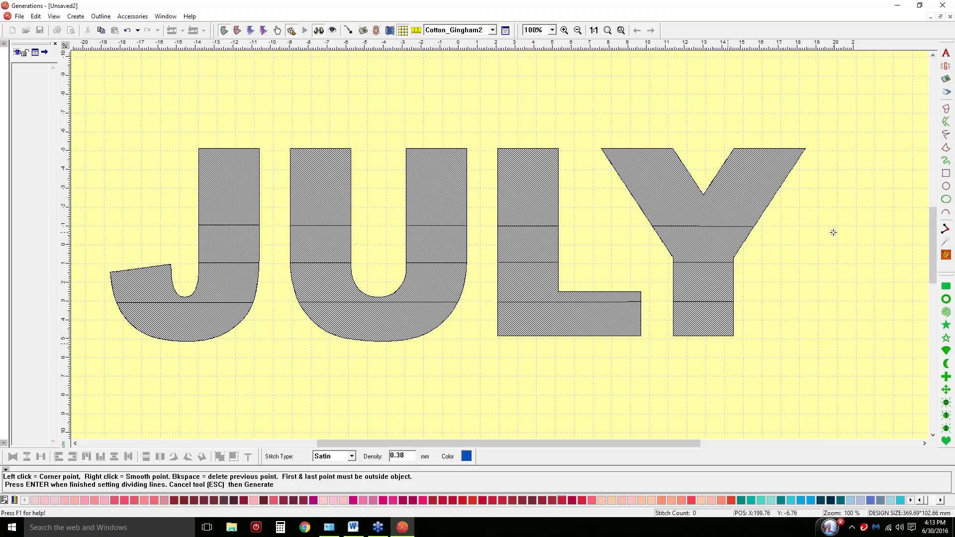
pyautogui.press('Escape')
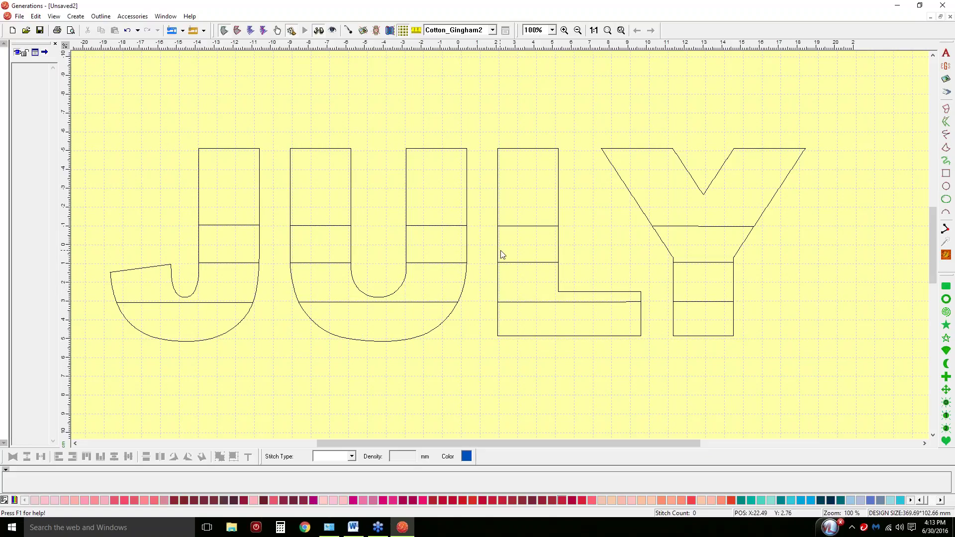
# - Select the second and lowest bands of all four JULY letters, colour them red and generate their stitches
pyautogui.click(235, 234)
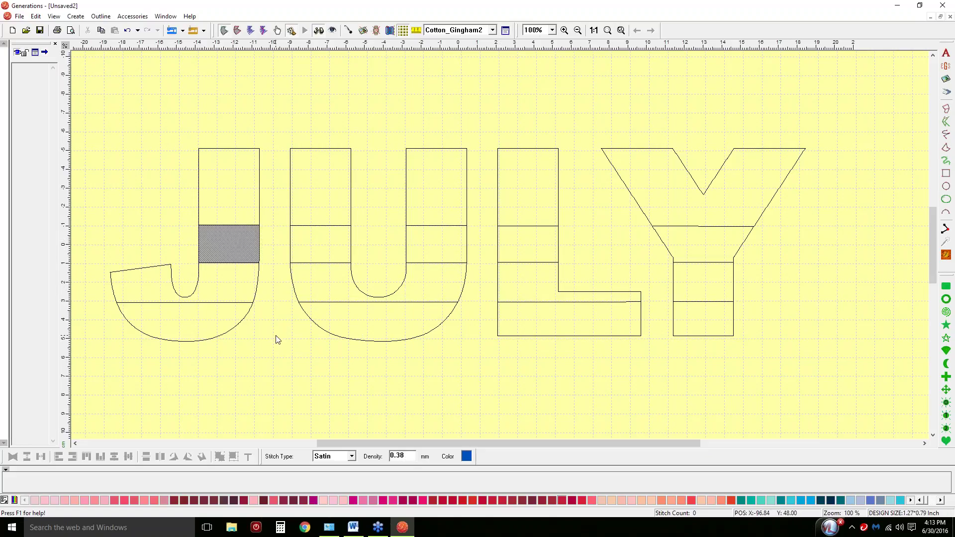
pyautogui.click(325, 242)
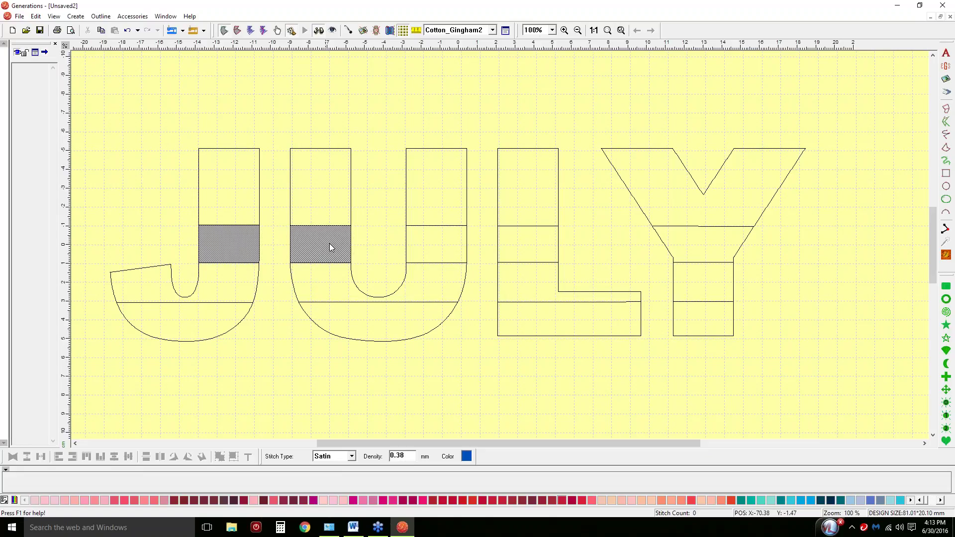
pyautogui.click(437, 253)
pyautogui.click(515, 251)
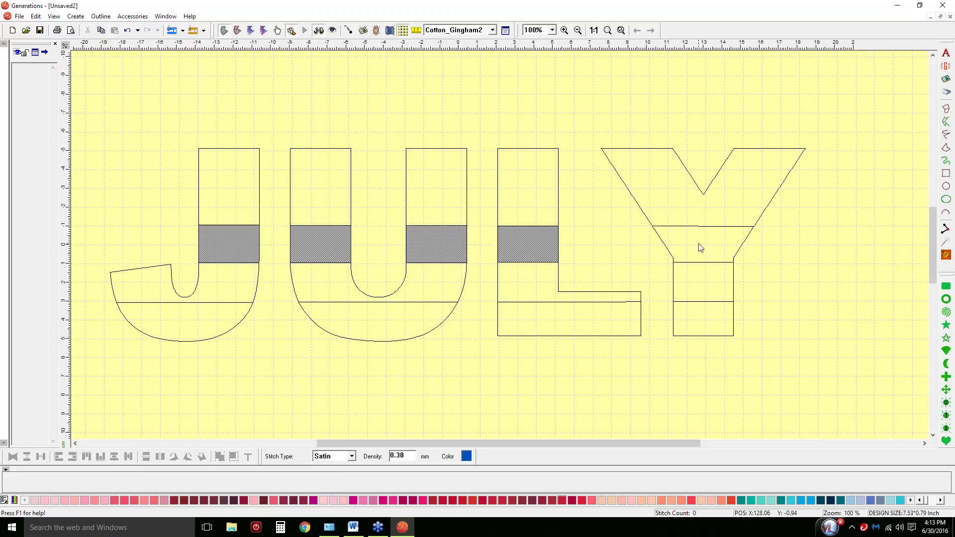
pyautogui.click(701, 247)
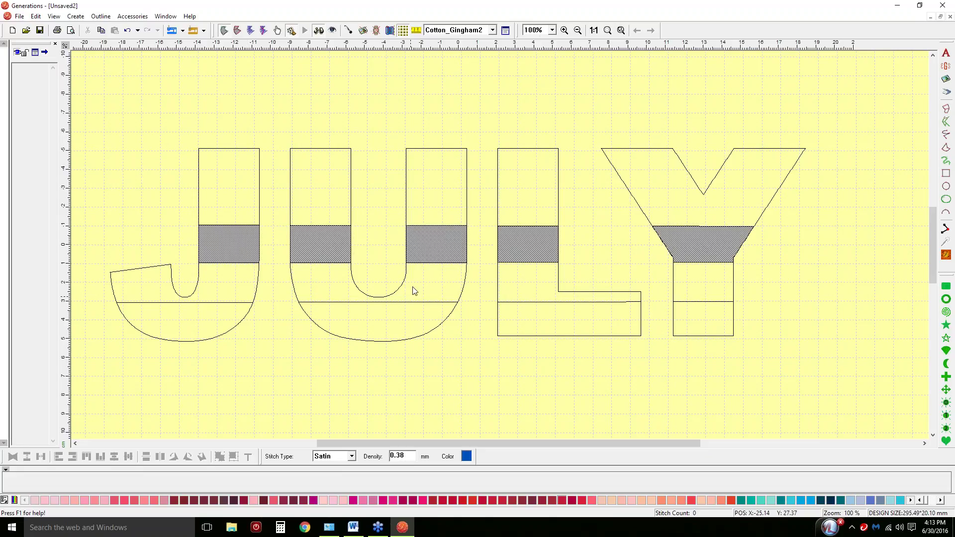
pyautogui.click(171, 327)
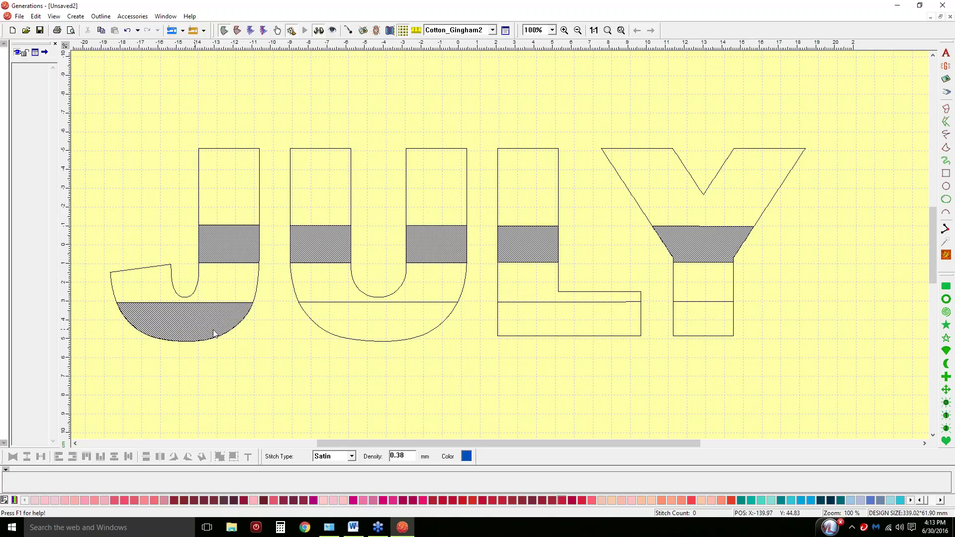
pyautogui.click(383, 328)
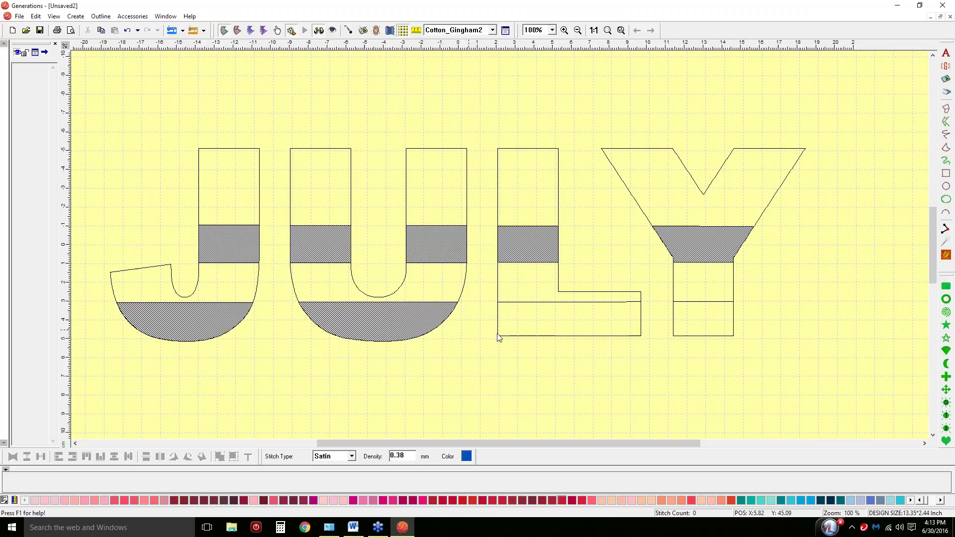
pyautogui.click(591, 333)
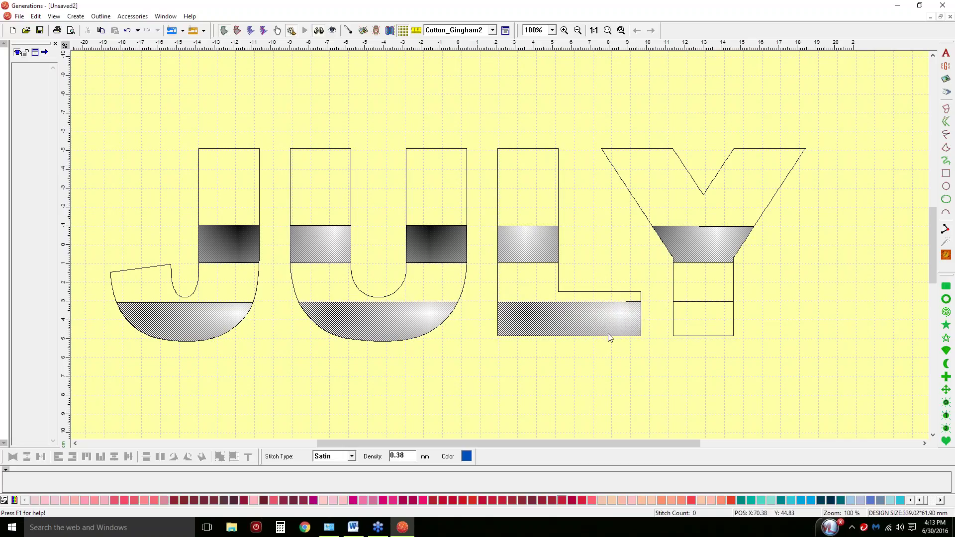
pyautogui.click(728, 332)
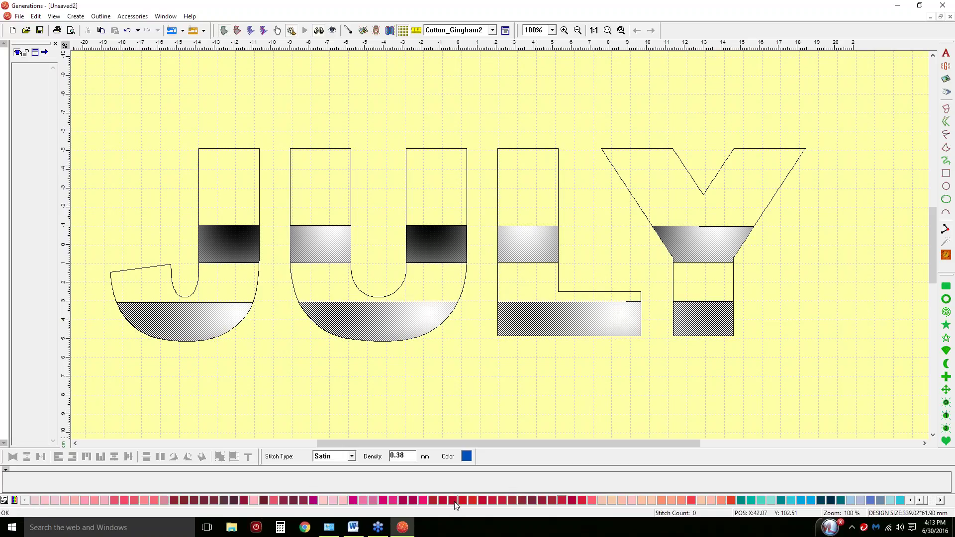
pyautogui.click(465, 456)
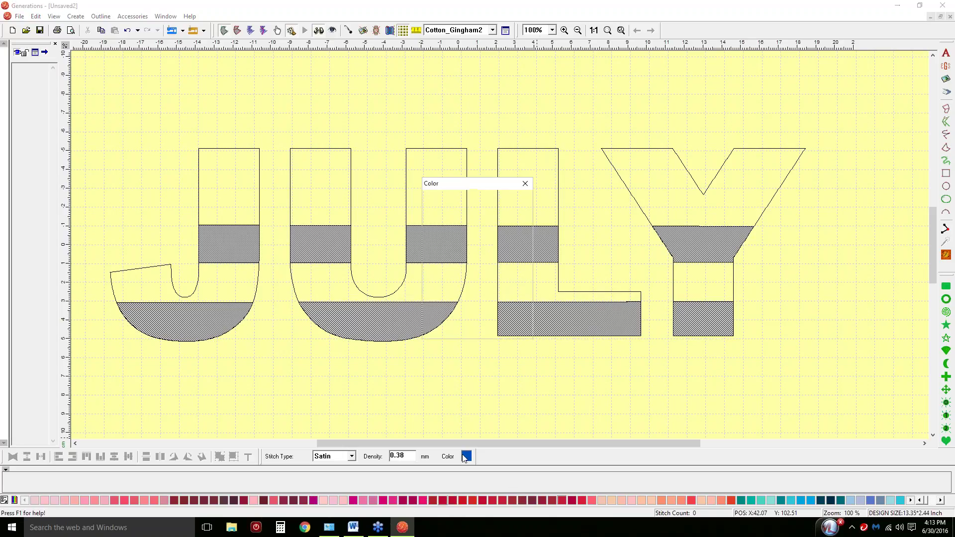
pyautogui.click(433, 219)
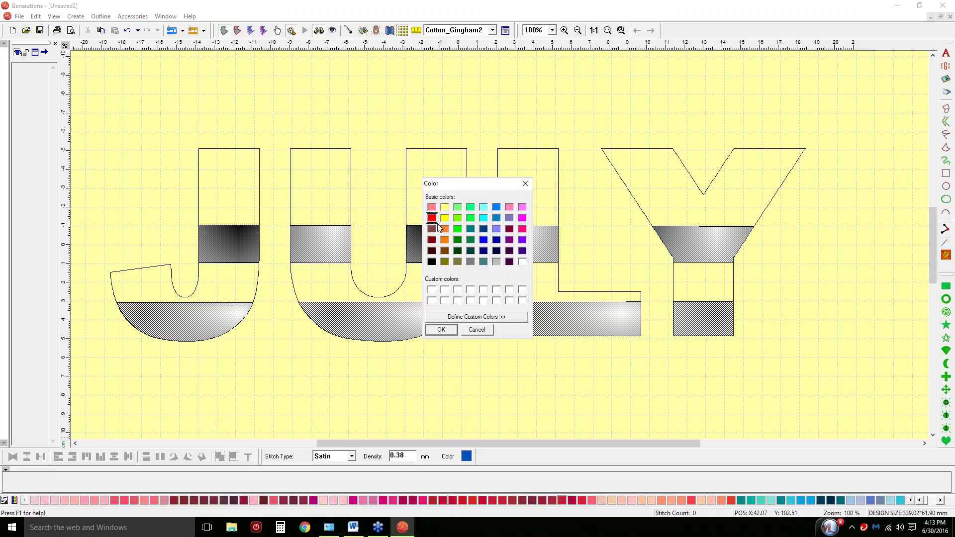
pyautogui.click(441, 330)
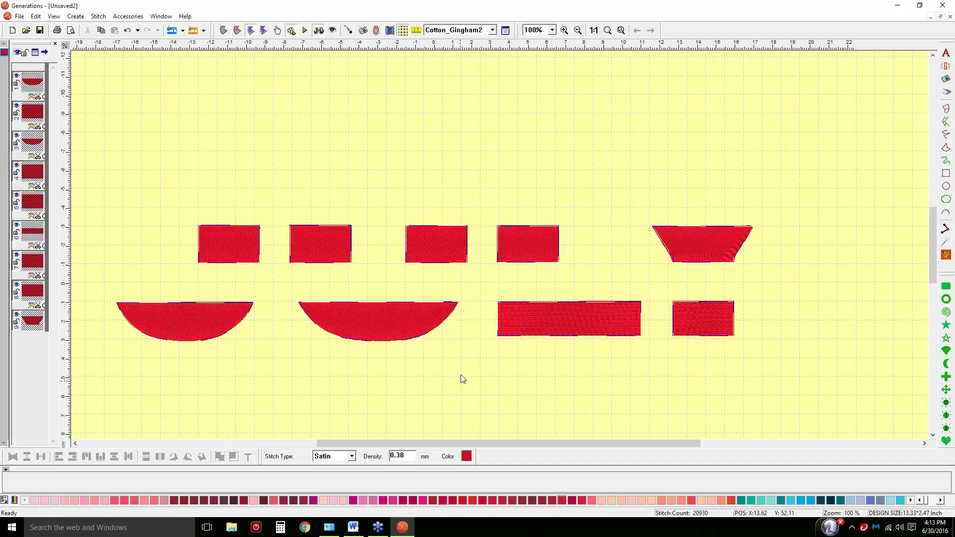
# - Return to the outlines, colour the third band of every letter white and generate the stitches of the lettering
pyautogui.click(224, 32)
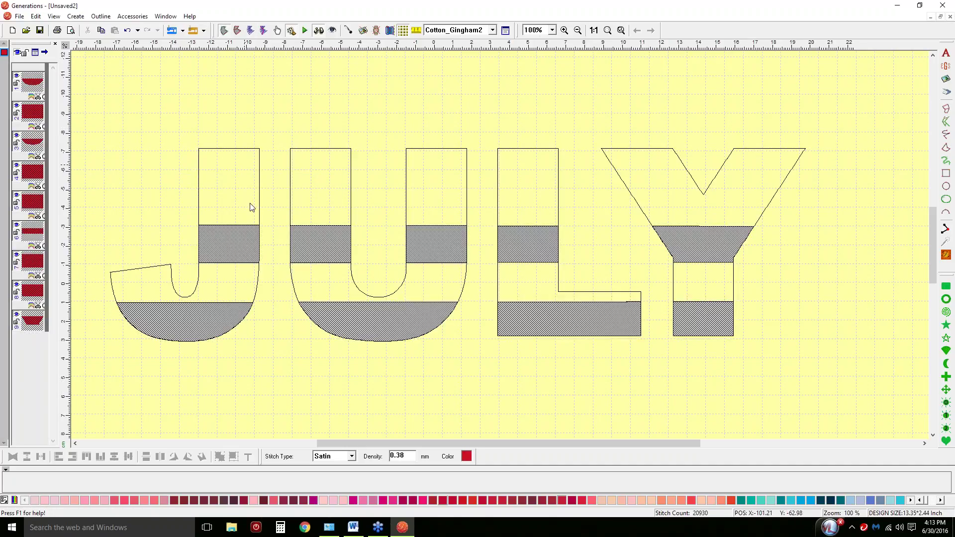
pyautogui.click(138, 291)
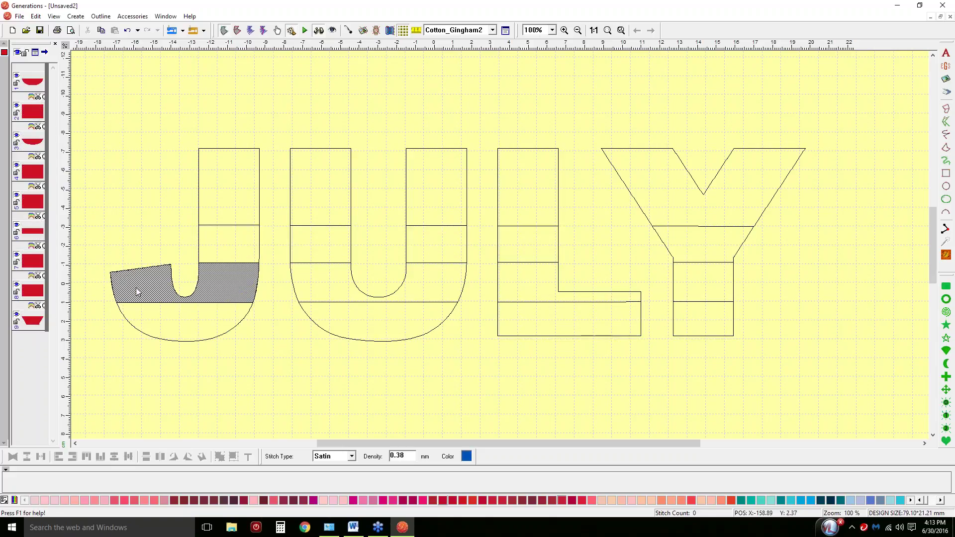
pyautogui.keyDown('ctrl'); pyautogui.click(335, 279); pyautogui.keyUp('ctrl')
pyautogui.keyDown('ctrl'); pyautogui.click(540, 293); pyautogui.keyUp('ctrl')
pyautogui.keyDown('ctrl'); pyautogui.click(705, 279); pyautogui.keyUp('ctrl')
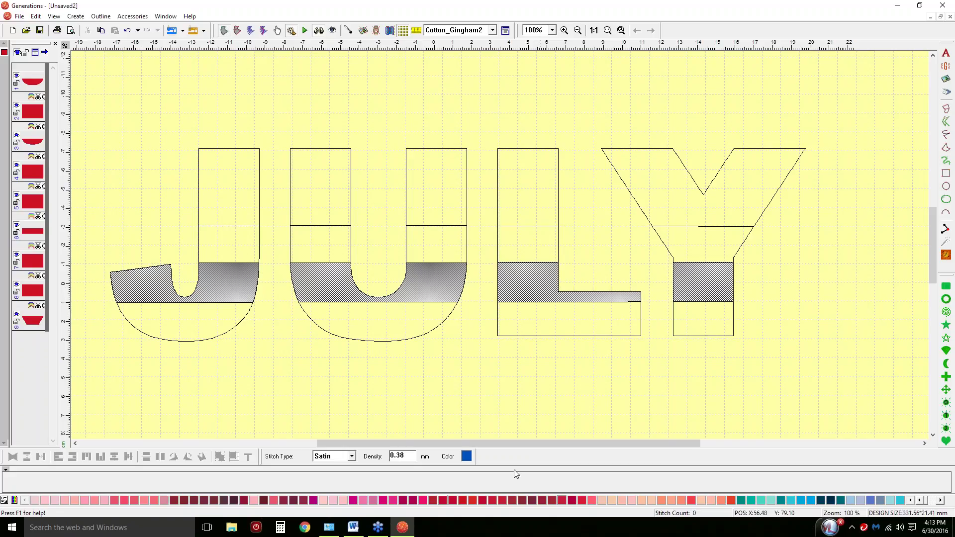
pyautogui.click(466, 456)
pyautogui.click(522, 262)
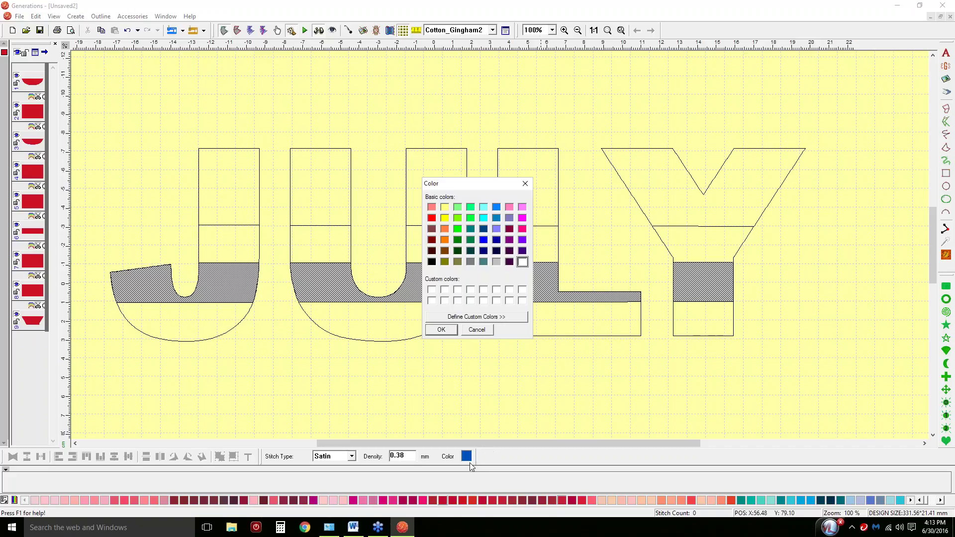
pyautogui.click(441, 329)
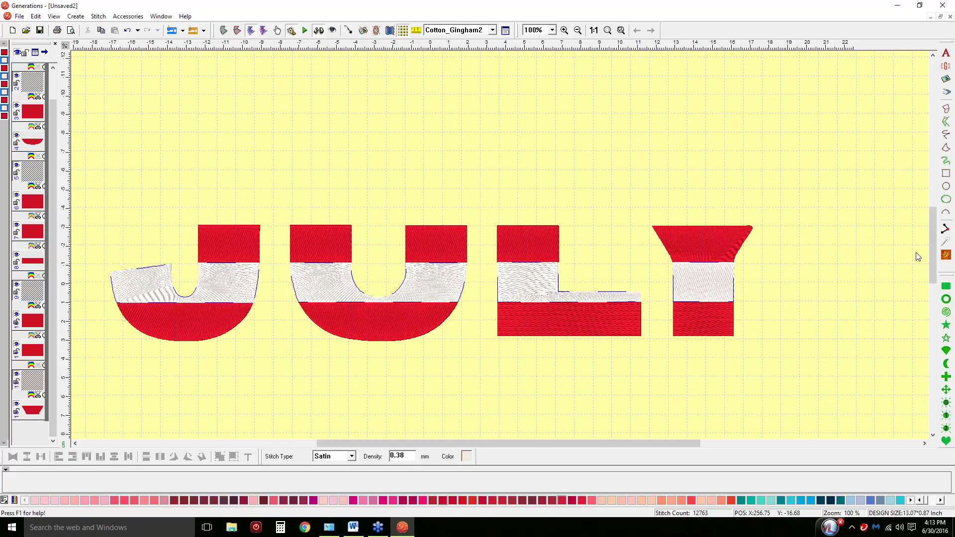
pyautogui.click(941, 255)
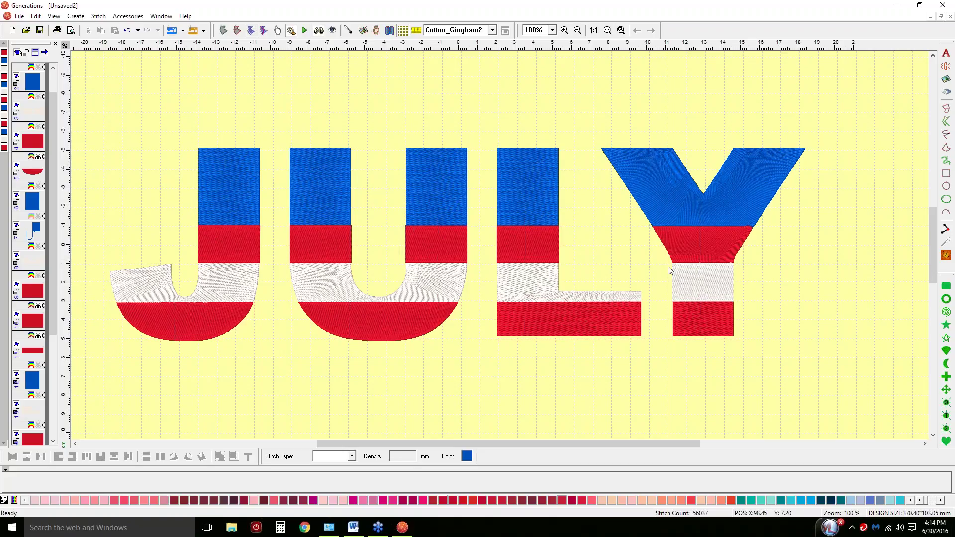
# - Undock the preset shapes palette and draw a five-pointed blue star about 0.7 inch wide above the letter J
pyautogui.moveTo(951, 278); pyautogui.dragTo(859, 96)
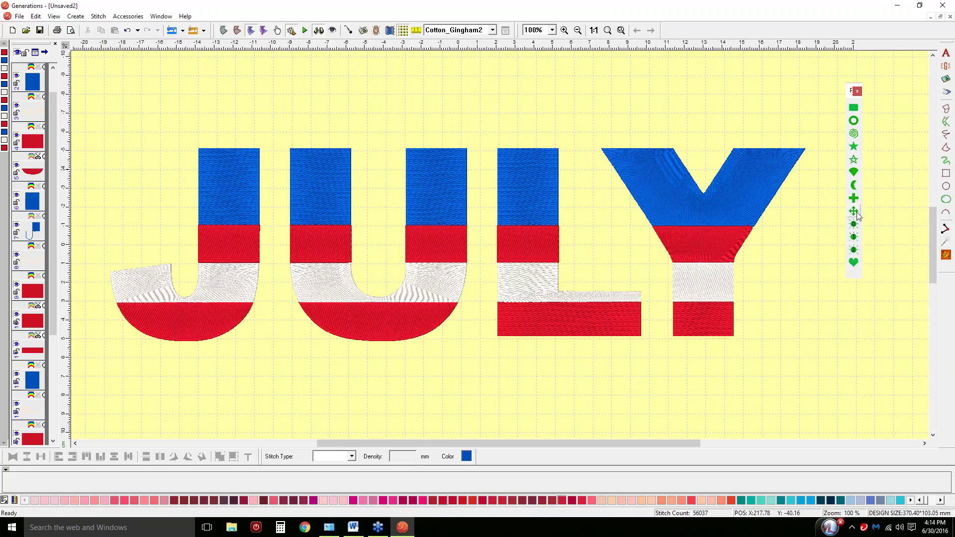
pyautogui.click(853, 147)
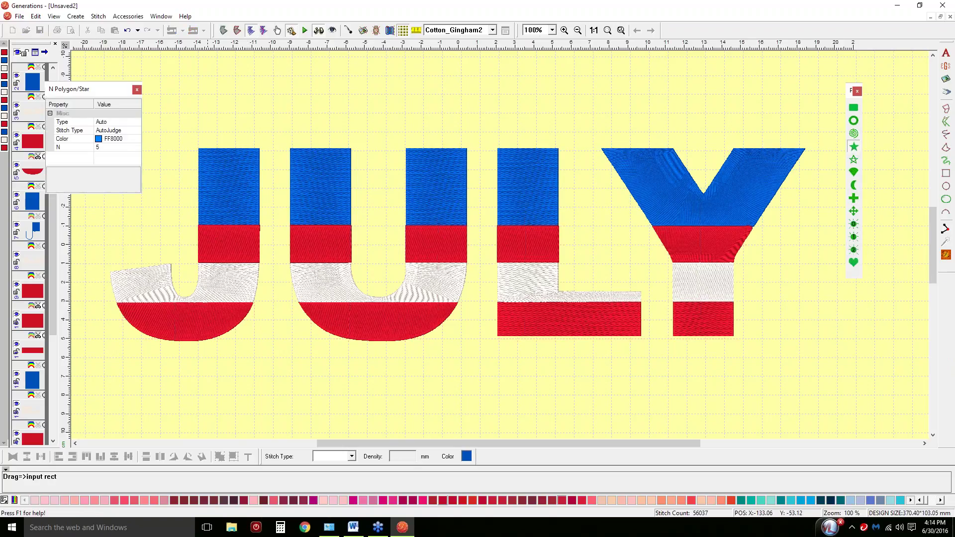
pyautogui.moveTo(194, 80); pyautogui.dragTo(227, 113)
pyautogui.press('Return')
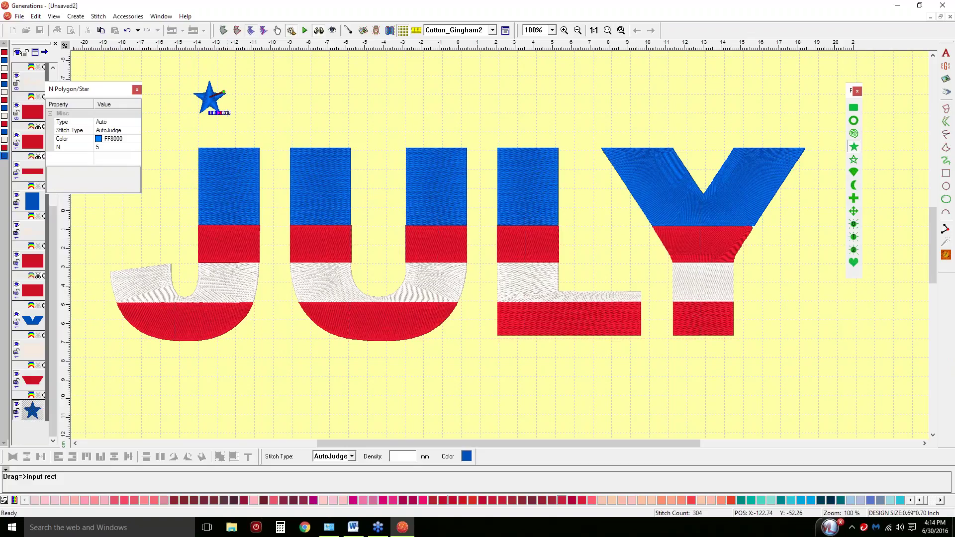
# - Set the star's stitch type to Complex Fill and recolour it Snow White
pyautogui.press('Escape')
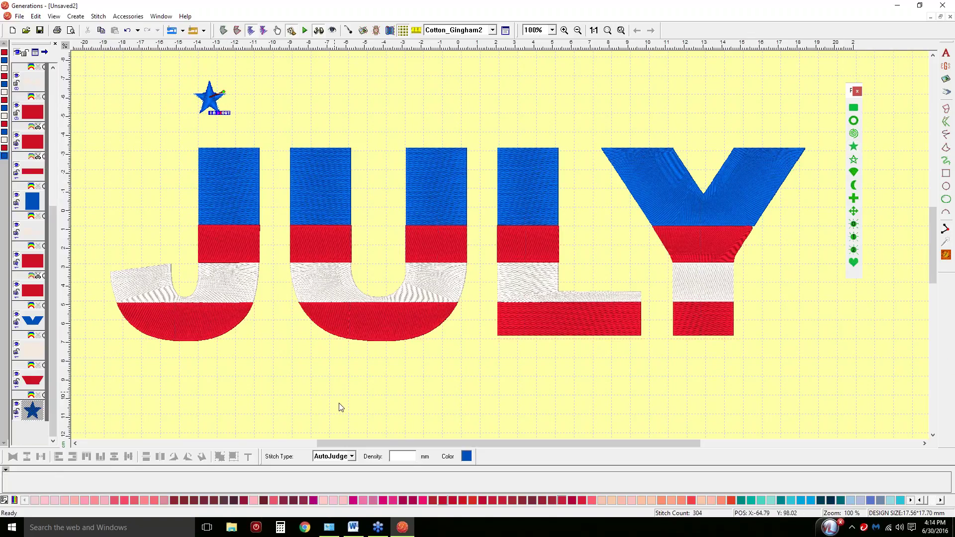
pyautogui.click(351, 456)
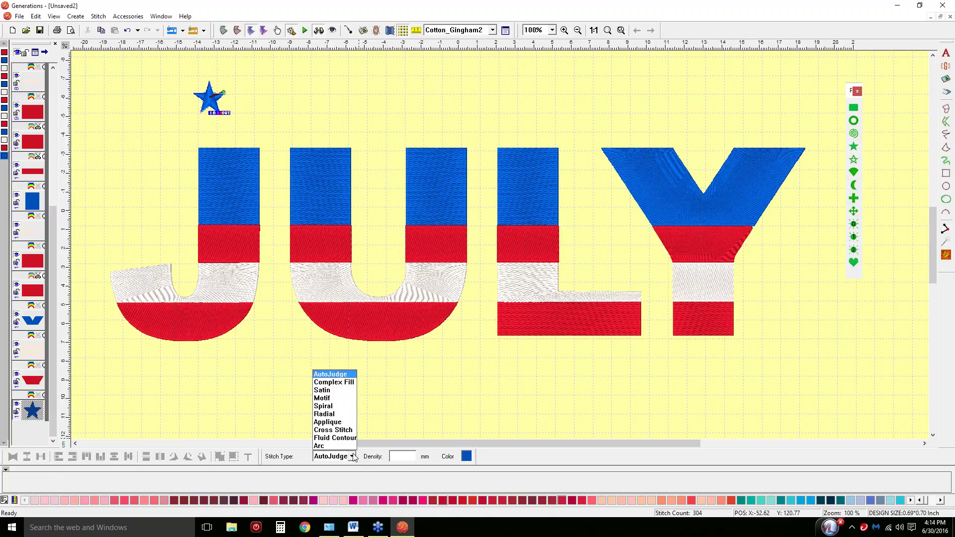
pyautogui.click(335, 384)
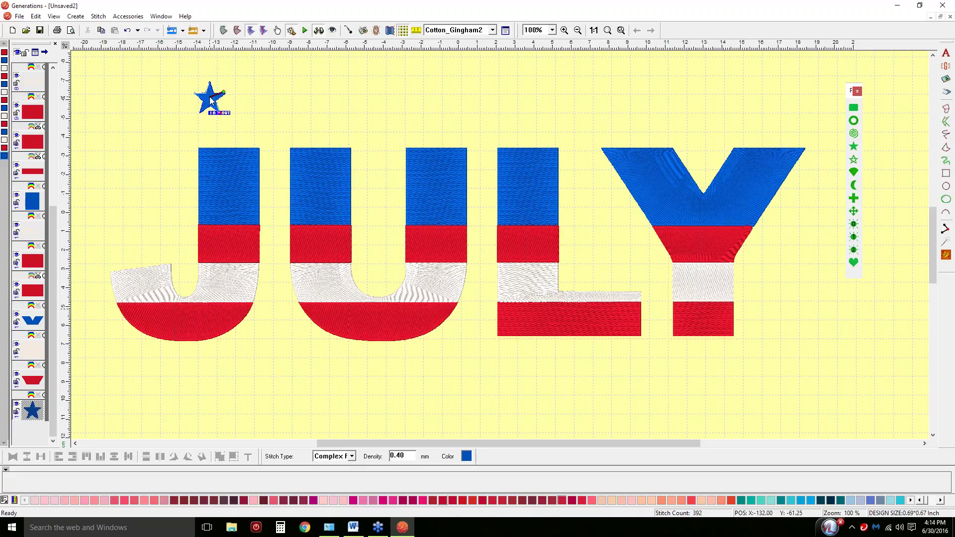
pyautogui.click(4, 92)
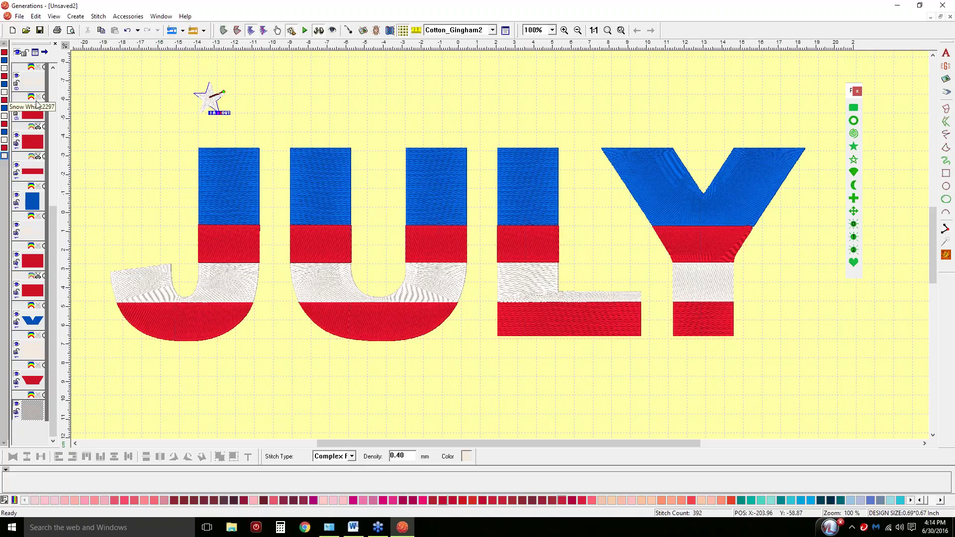
# - Move the white star into the upper part of the J's blue band and place a copy directly below it
pyautogui.click(211, 95)
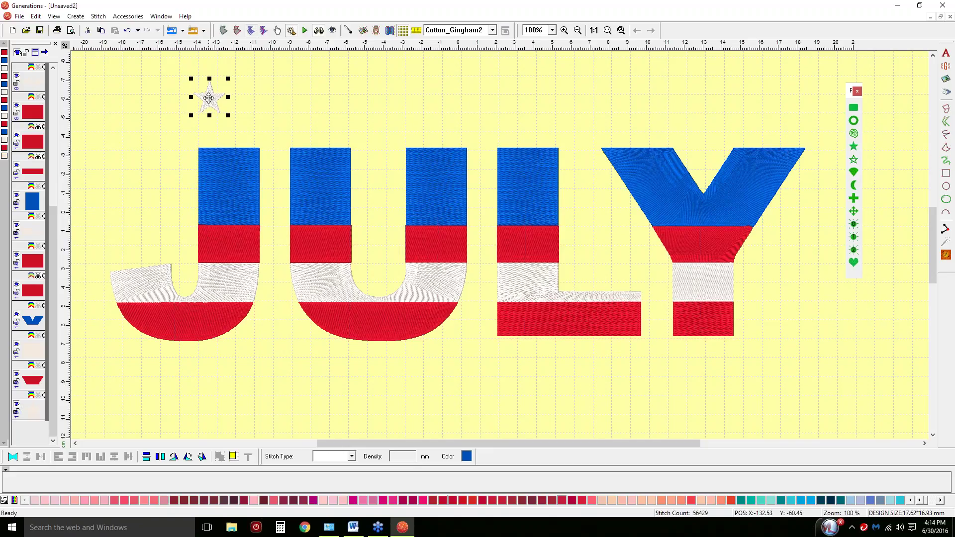
pyautogui.moveTo(209, 98); pyautogui.dragTo(229, 175)
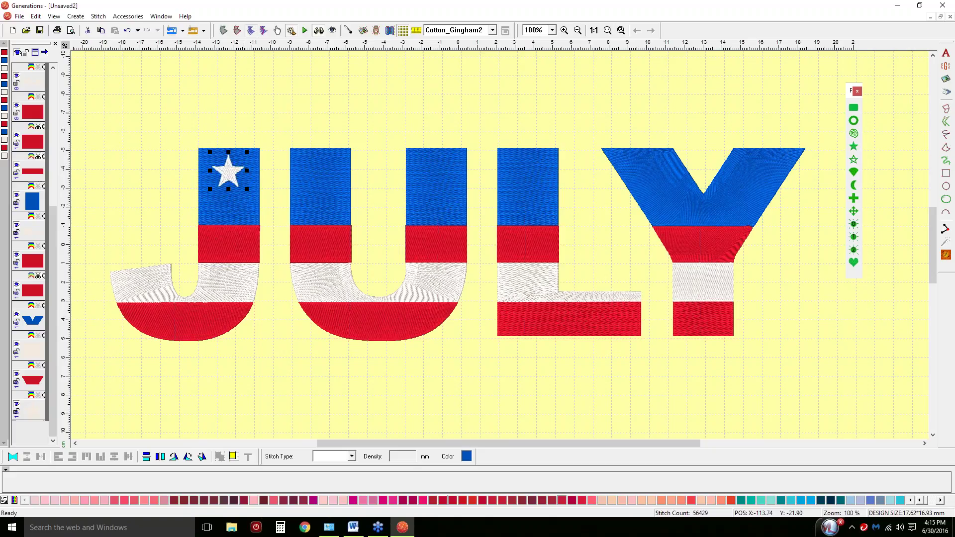
pyautogui.click(102, 31)
pyautogui.click(114, 30)
pyautogui.moveTo(230, 172); pyautogui.dragTo(231, 210)
# - Select both stars on the J and nudge the pair up slightly to centre it vertically in the blue band
pyautogui.click(231, 173)
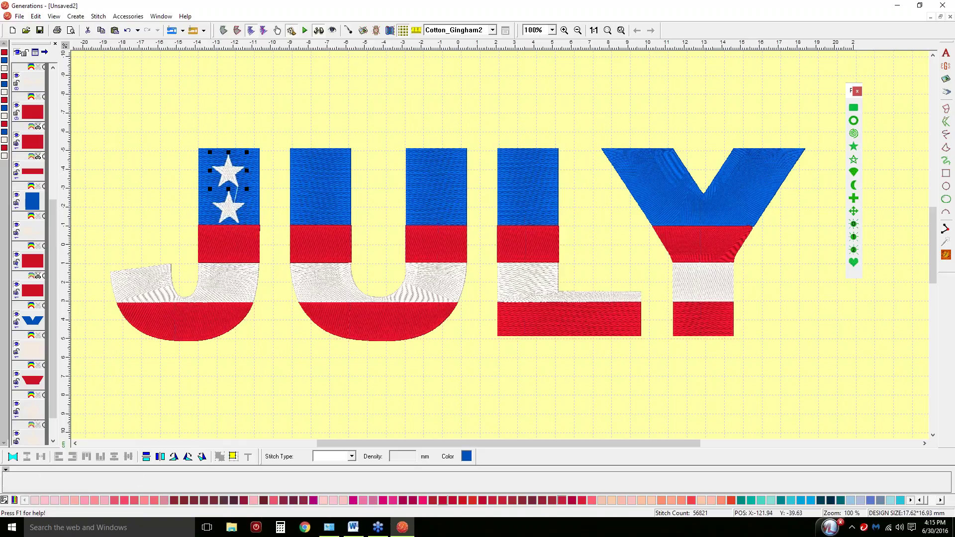
pyautogui.keyDown('shift'); pyautogui.click(234, 215); pyautogui.keyUp('shift')
pyautogui.moveTo(233, 190); pyautogui.dragTo(232, 188)
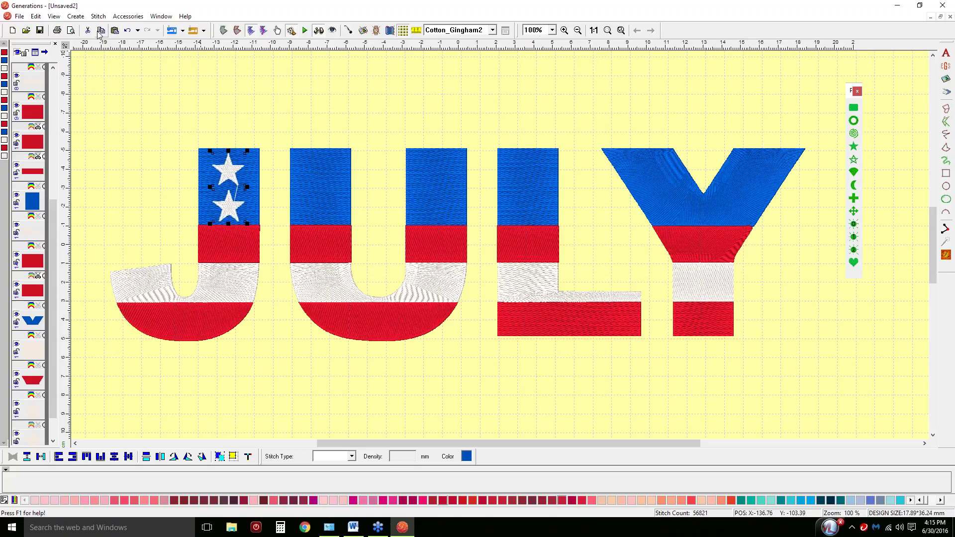
# - Duplicate the star pair onto the blue sections of both U stems and the L
pyautogui.click(114, 32)
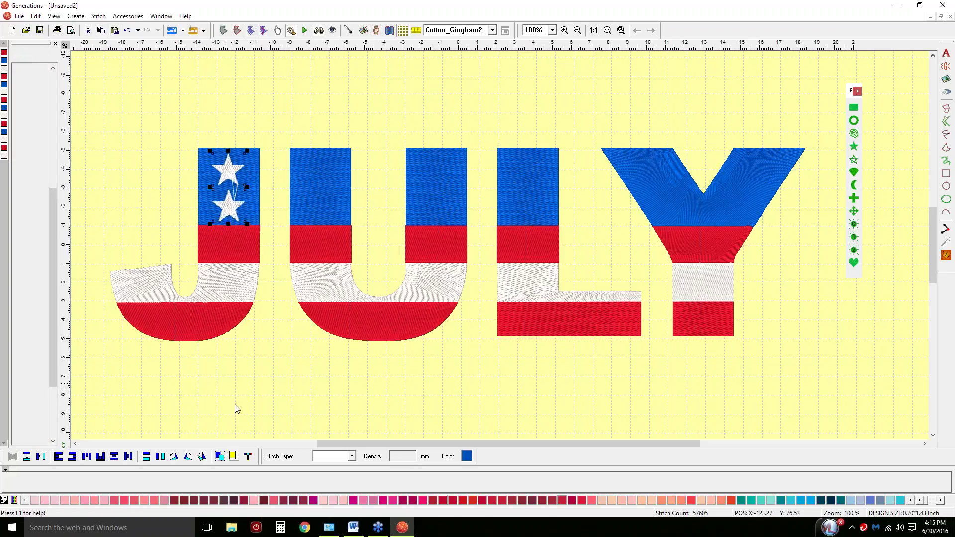
pyautogui.click(258, 211)
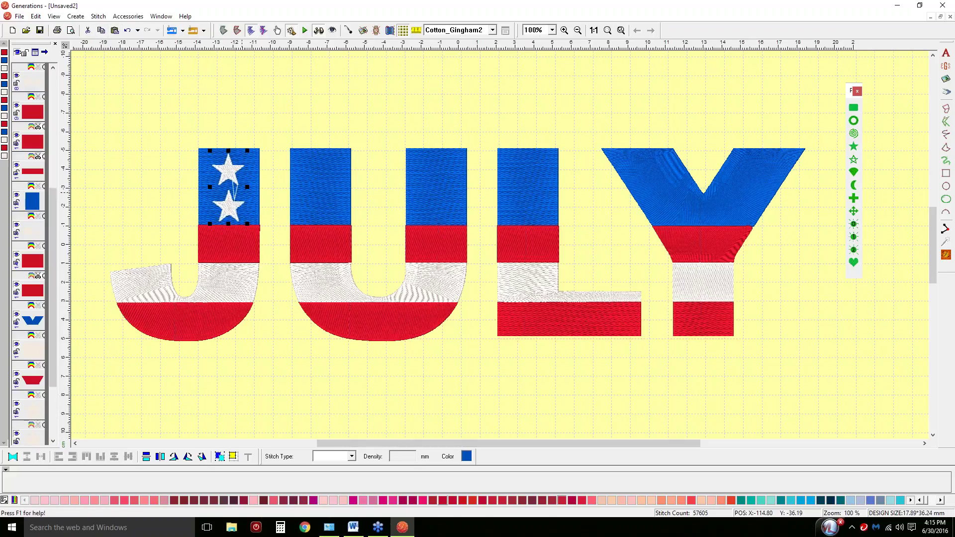
pyautogui.moveTo(234, 174); pyautogui.dragTo(324, 172)
pyautogui.click(115, 31)
pyautogui.moveTo(324, 175); pyautogui.dragTo(438, 188)
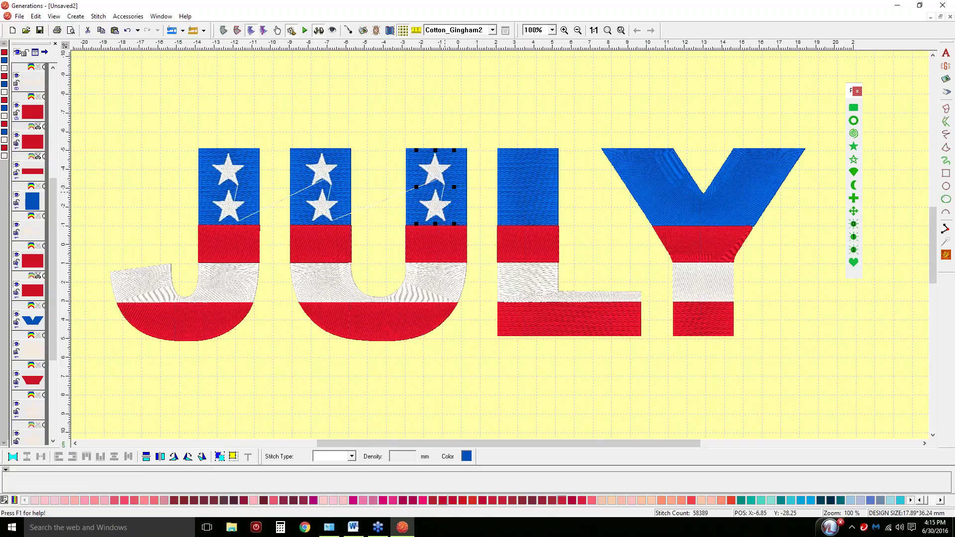
pyautogui.moveTo(437, 177); pyautogui.dragTo(525, 181)
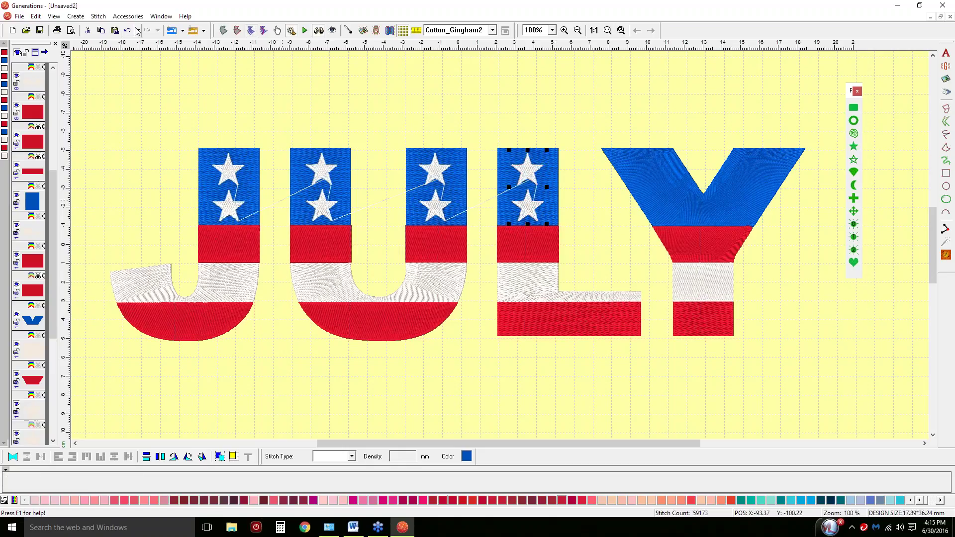
# - Place a copy of the star pair on the Y's left arm and rotate it to follow the arm's slant
pyautogui.click(455, 180)
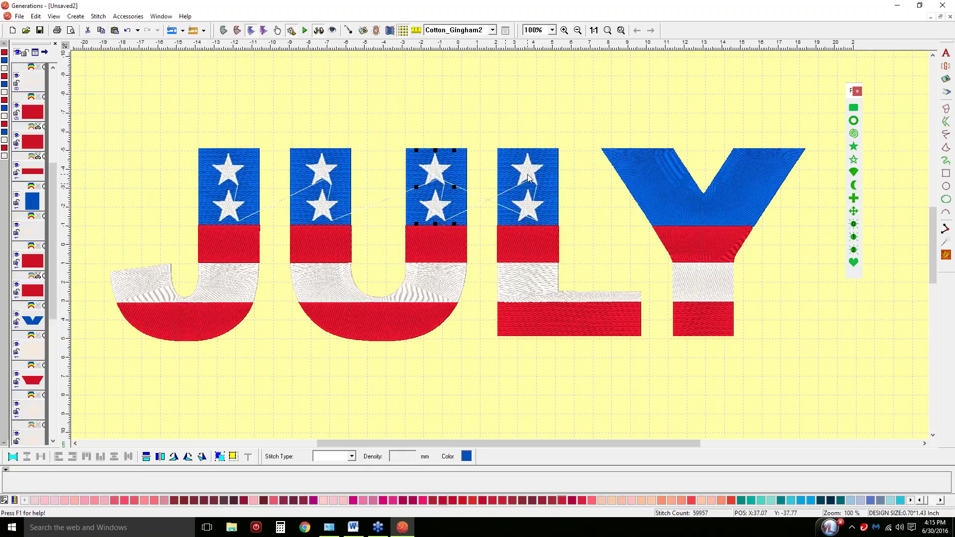
pyautogui.moveTo(441, 173); pyautogui.dragTo(660, 179)
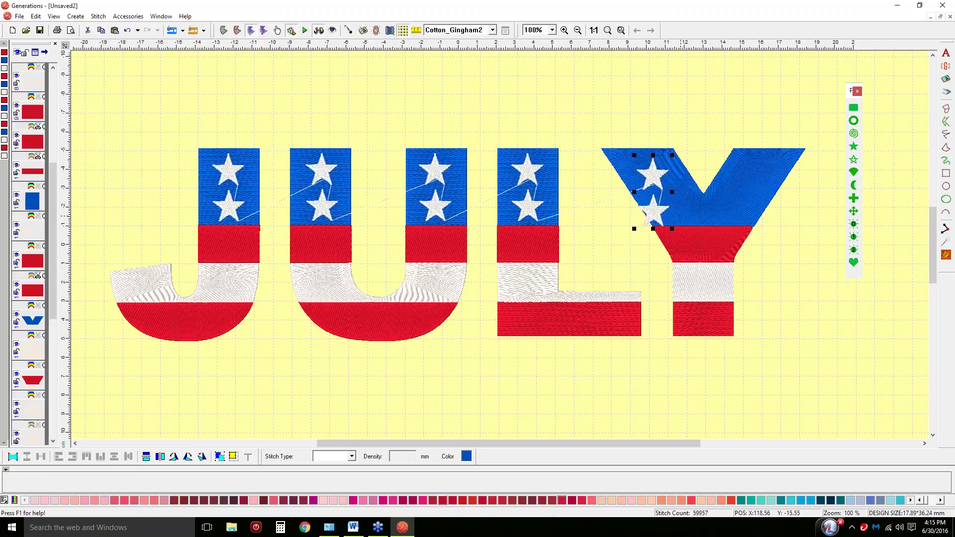
pyautogui.click(655, 168)
pyautogui.moveTo(654, 192); pyautogui.dragTo(651, 159)
pyautogui.moveTo(641, 231); pyautogui.dragTo(669, 247)
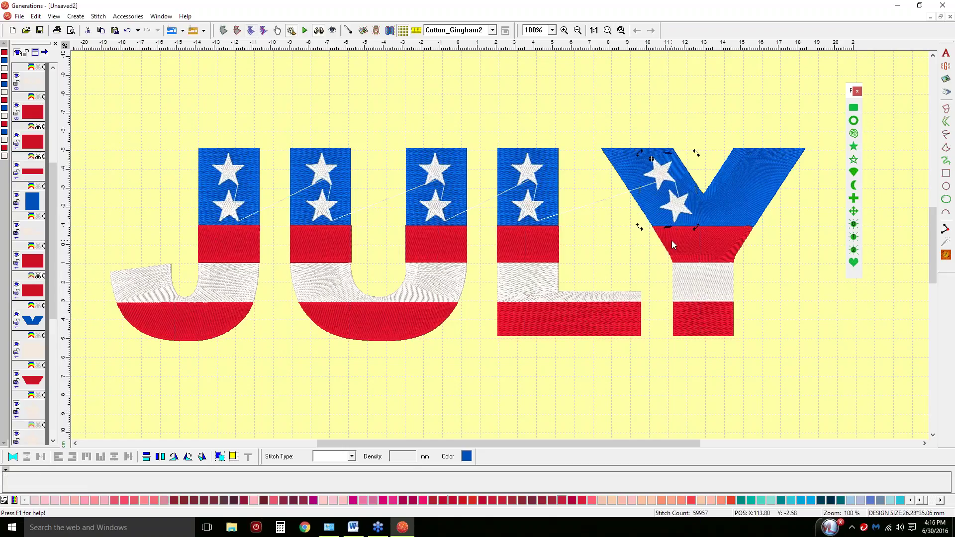
pyautogui.moveTo(667, 191); pyautogui.dragTo(665, 190)
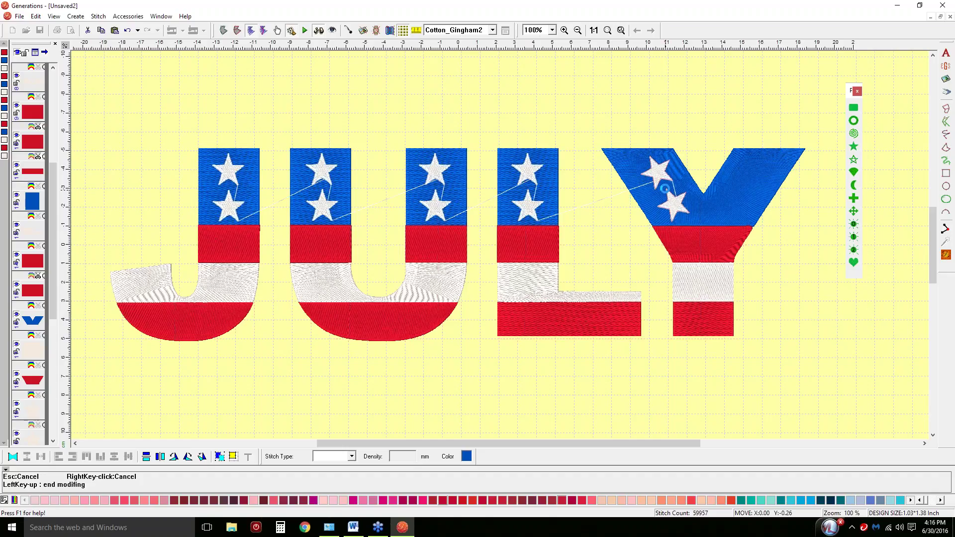
pyautogui.moveTo(665, 188); pyautogui.dragTo(663, 188)
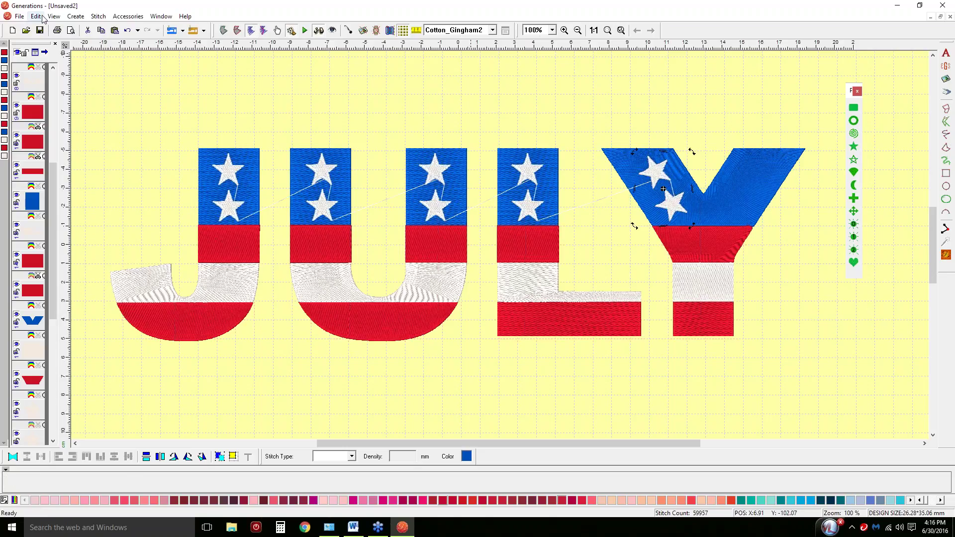
# - Duplicate the Y's rotated star pair and mirror the copy onto the right arm across a vertical line through the letter's centre
pyautogui.click(100, 31)
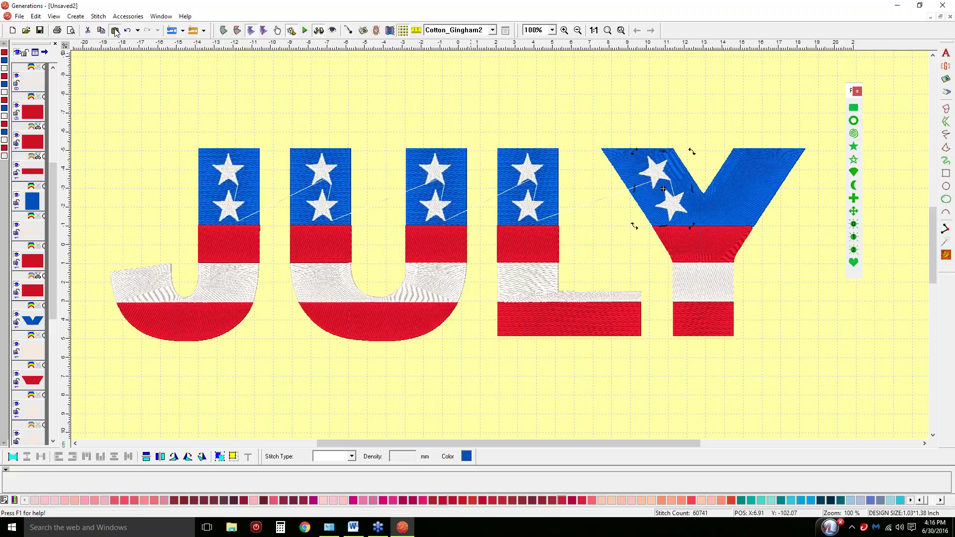
pyautogui.hotkey('ctrl', 'v')
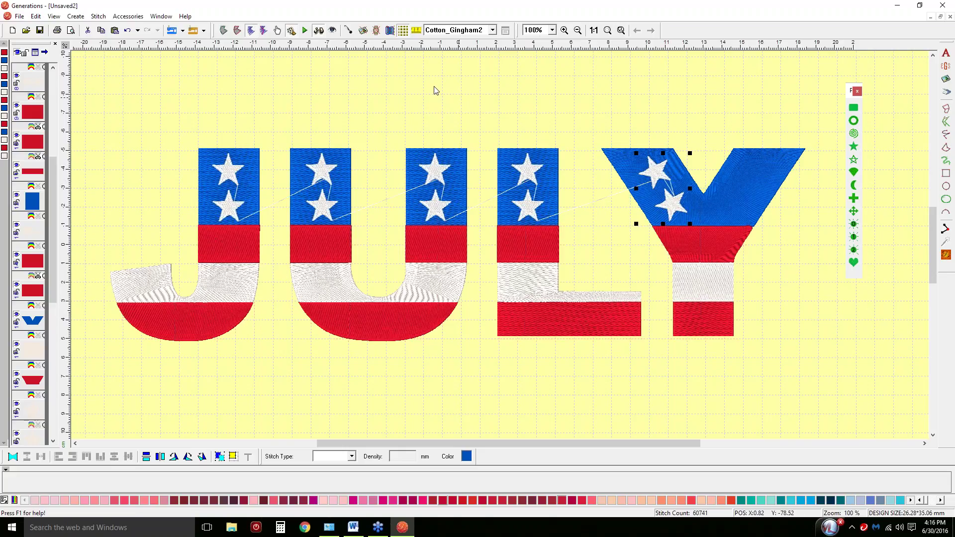
pyautogui.click(35, 16)
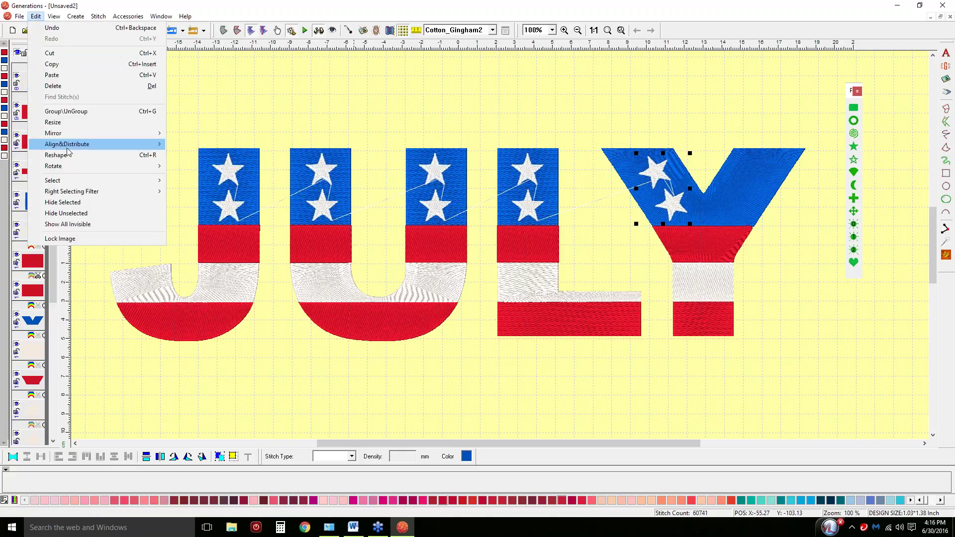
pyautogui.moveTo(70, 135)
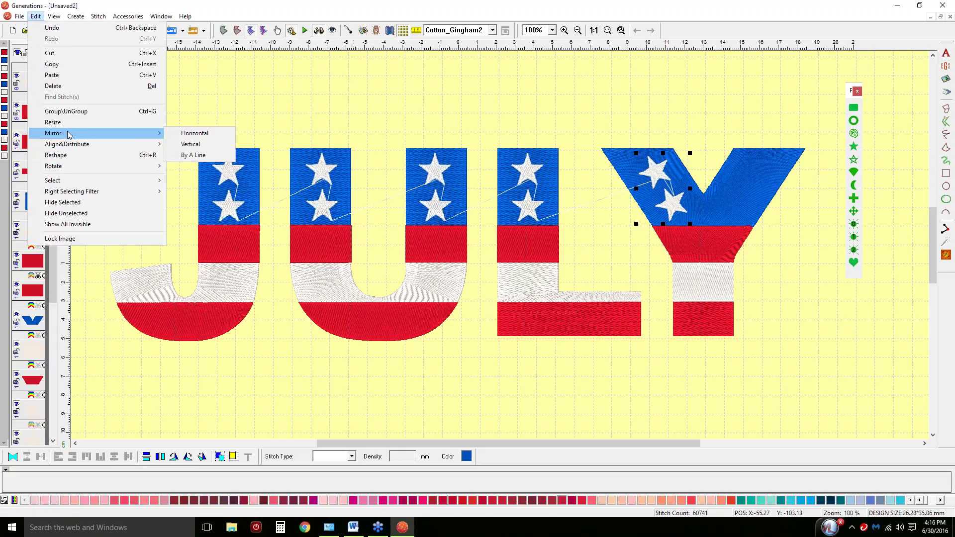
pyautogui.click(212, 156)
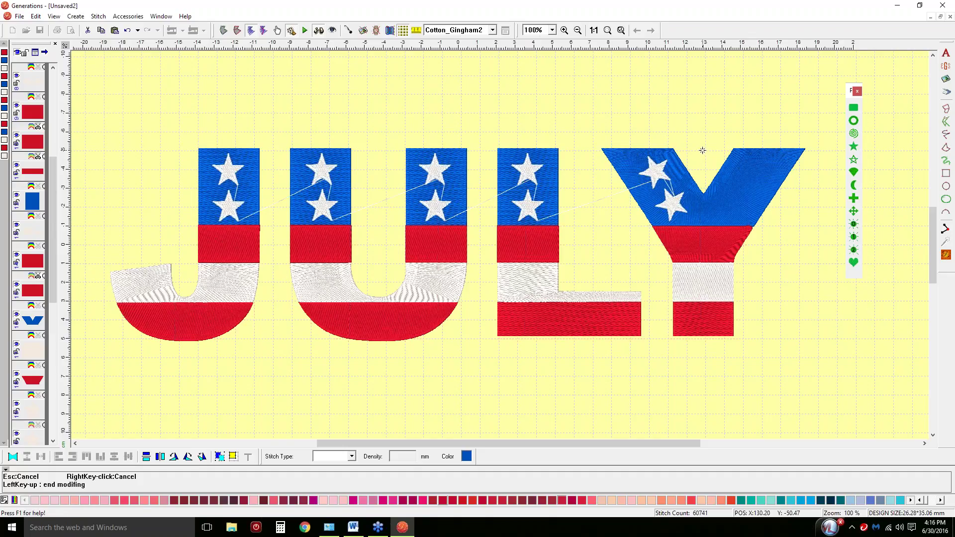
pyautogui.moveTo(702, 152); pyautogui.dragTo(700, 222)
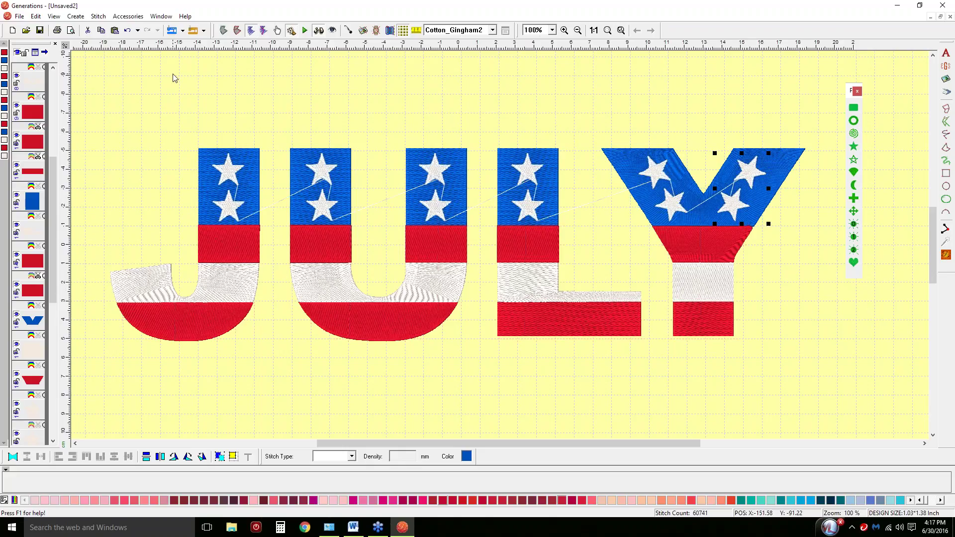
# - Select all blue sections in outline view and cut voids in the J and U sections using their existing star areas
pyautogui.click(4, 60)
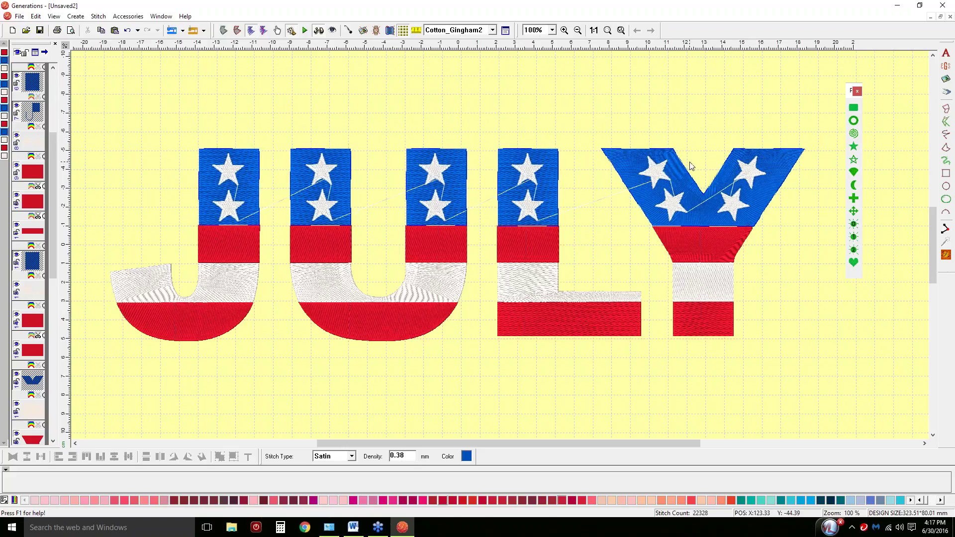
pyautogui.click(223, 31)
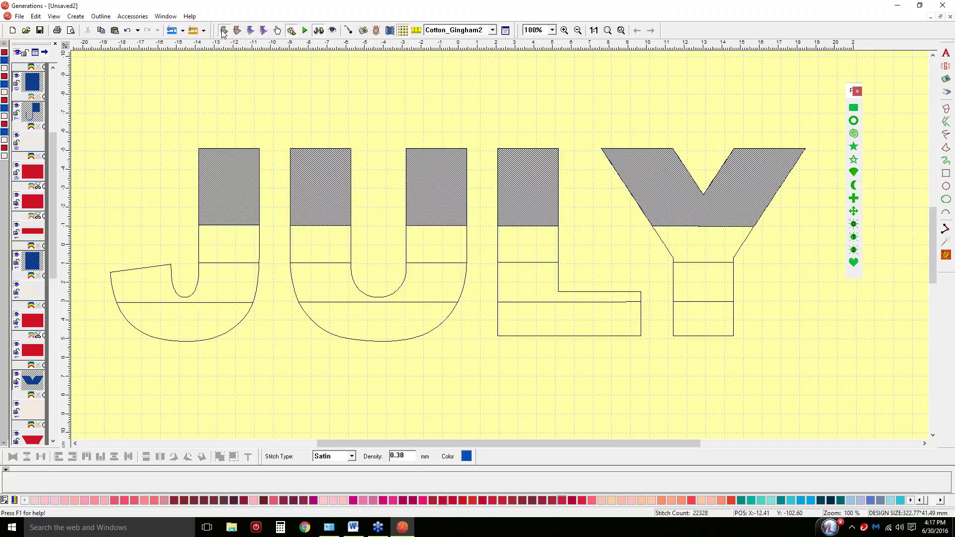
pyautogui.click(277, 31)
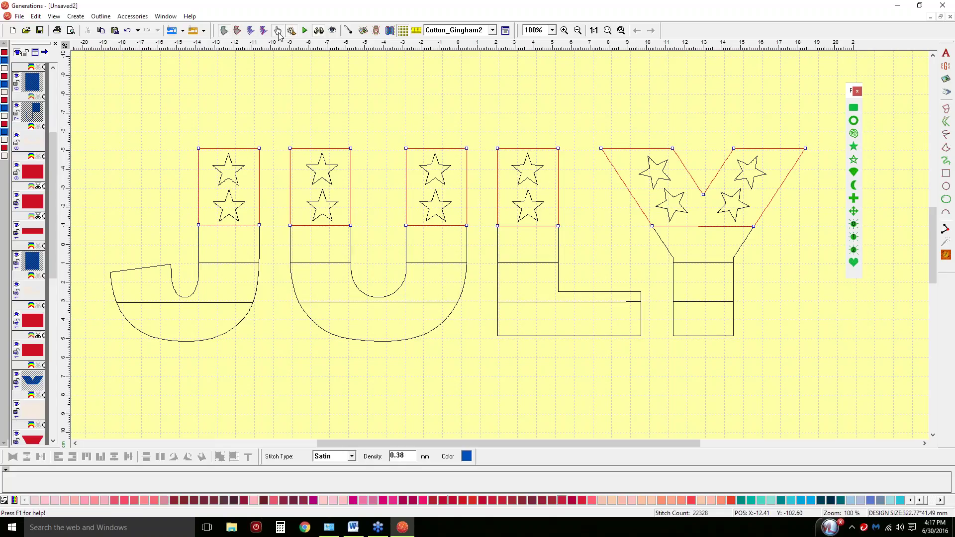
pyautogui.rightClick(301, 158)
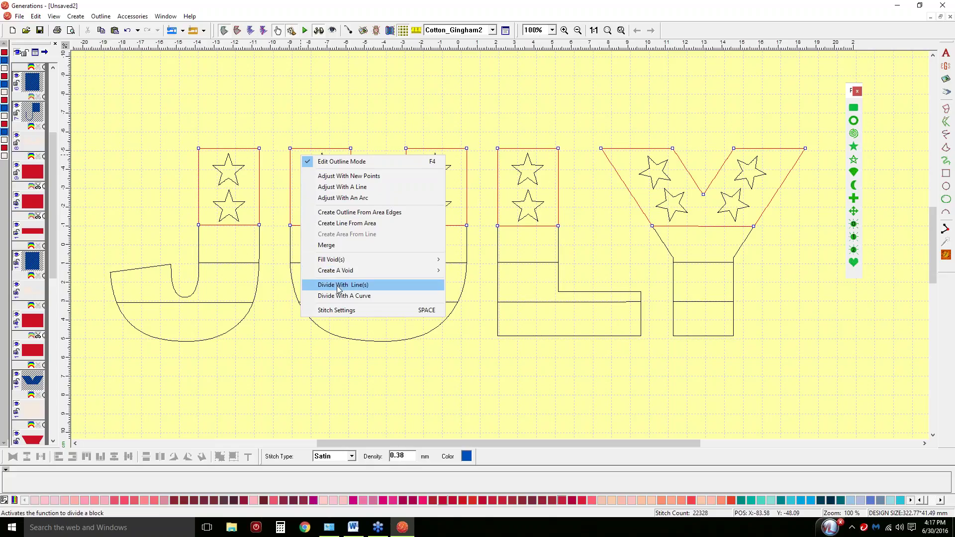
pyautogui.moveTo(337, 269)
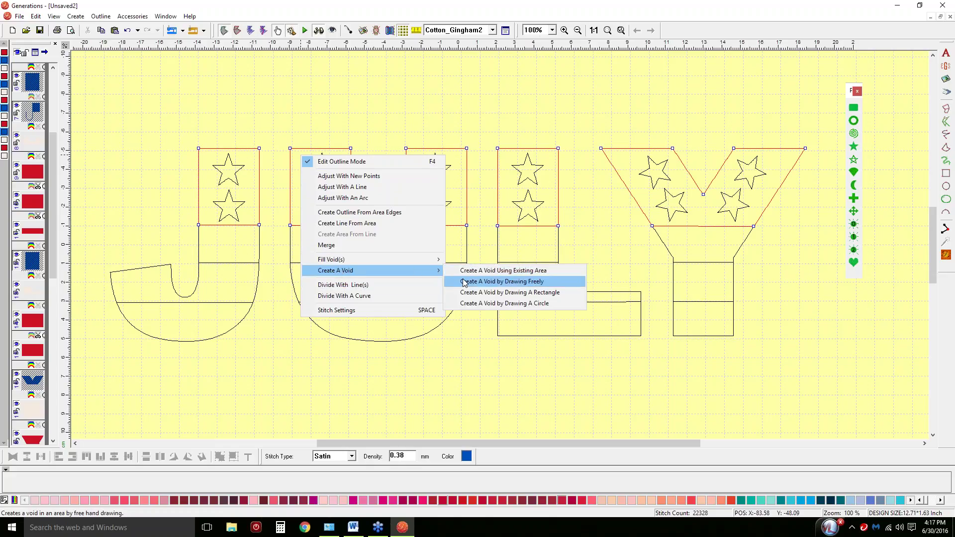
pyautogui.click(465, 272)
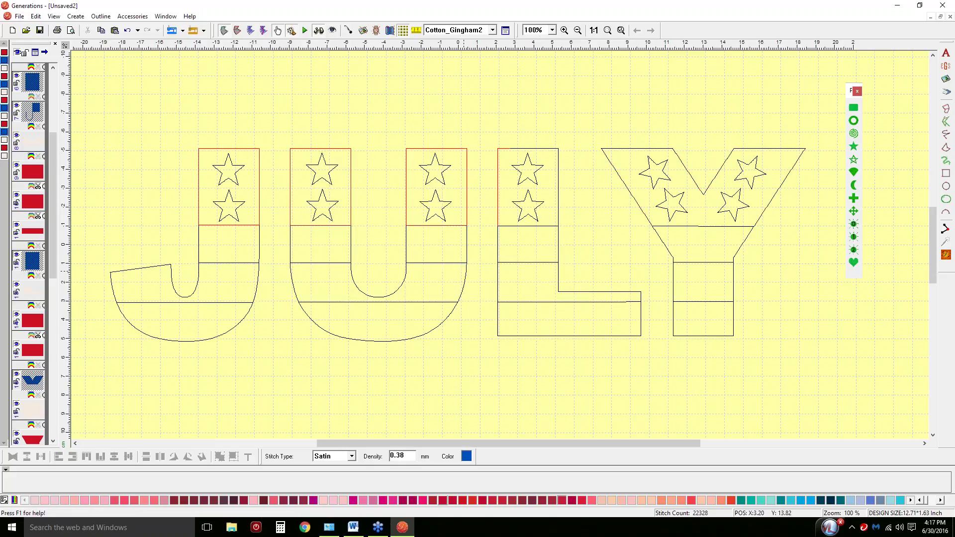
pyautogui.click(233, 209)
pyautogui.click(321, 170)
pyautogui.click(321, 205)
pyautogui.click(435, 170)
pyautogui.click(435, 206)
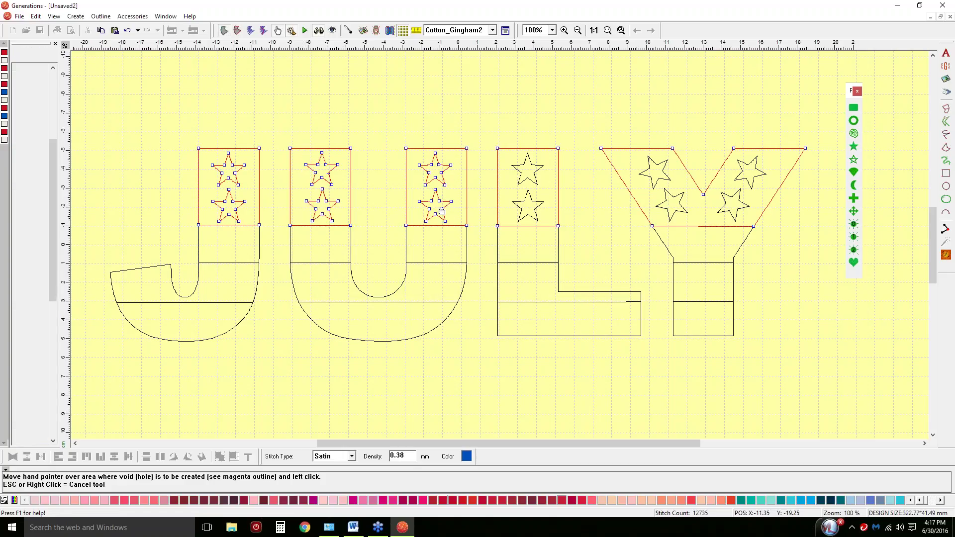
# - Cut the star-shaped voids in the blue sections of the L and Y and generate the stitches
pyautogui.click(527, 170)
pyautogui.click(528, 206)
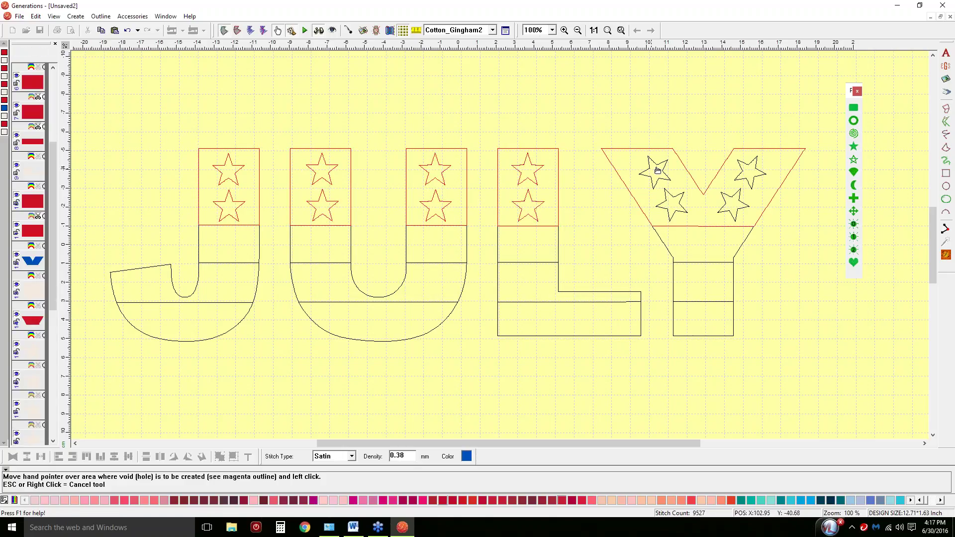
pyautogui.click(655, 172)
pyautogui.click(671, 203)
pyautogui.click(734, 204)
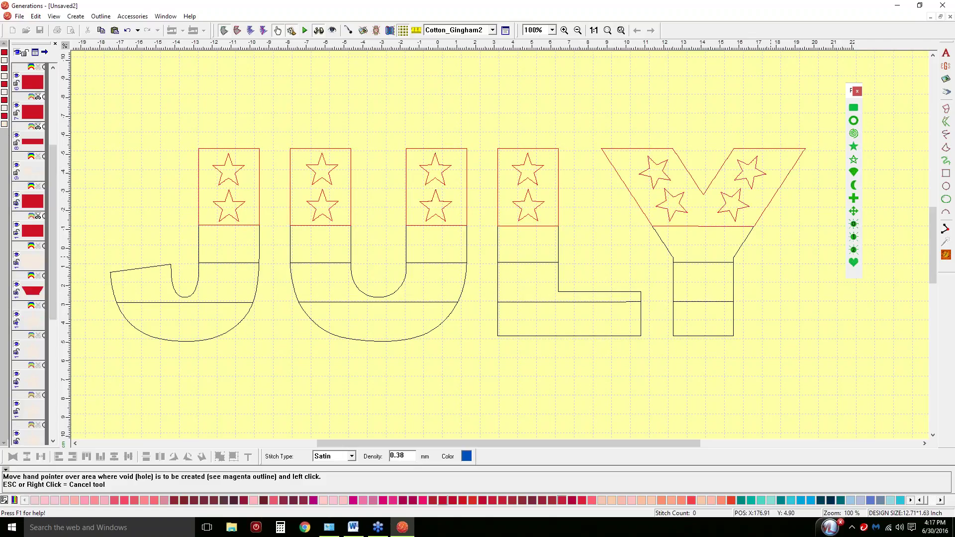
pyautogui.press('Escape')
pyautogui.click(812, 245)
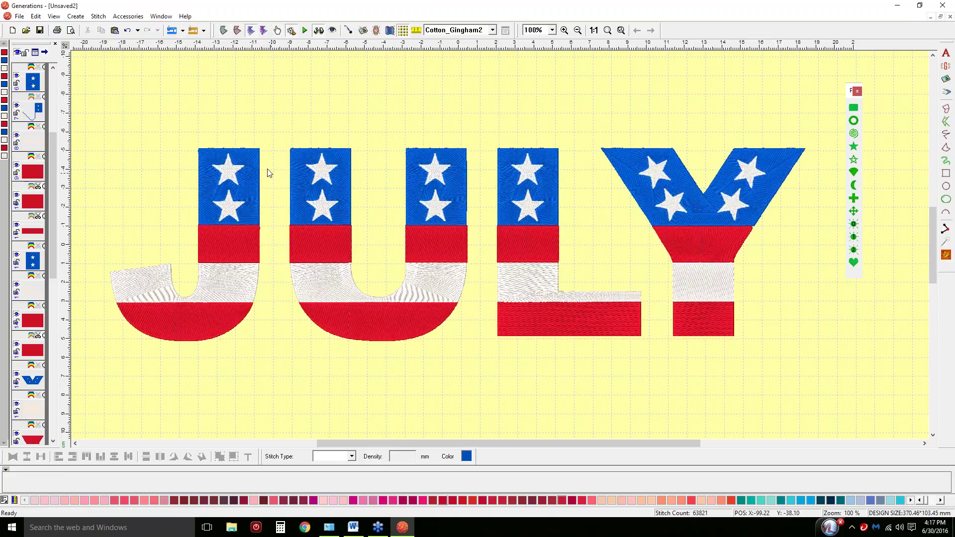
# - Select all blue sections of the lettering and set their stitch type to Complex Fill
pyautogui.click(4, 61)
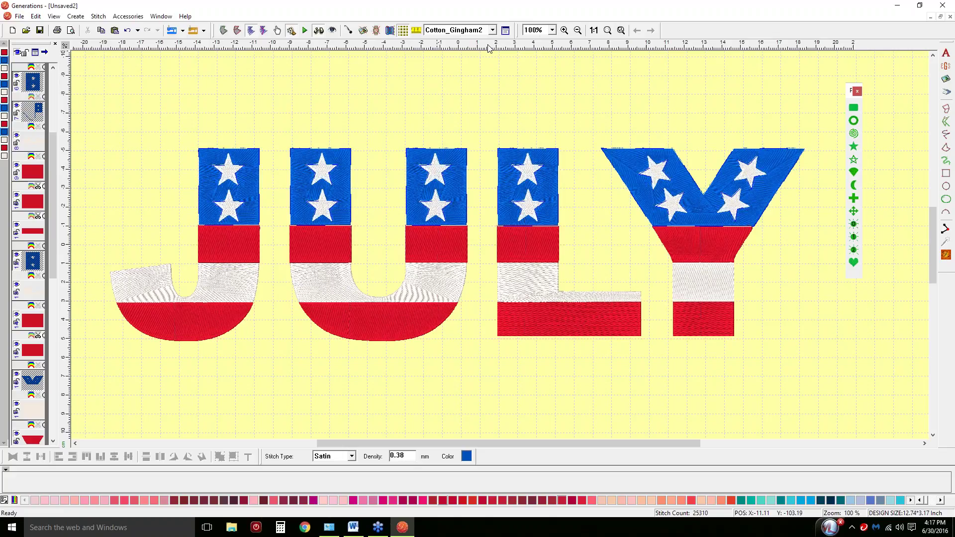
pyautogui.click(352, 456)
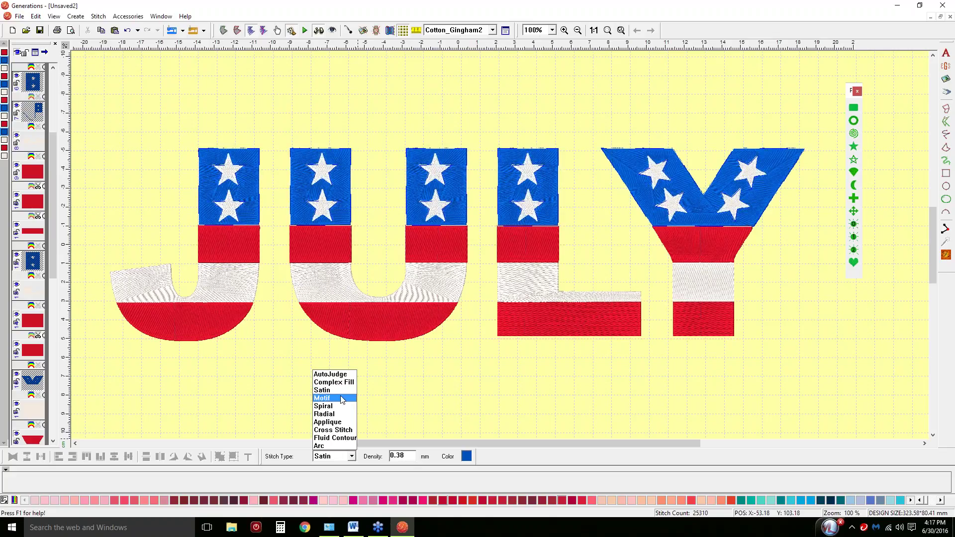
pyautogui.click(340, 382)
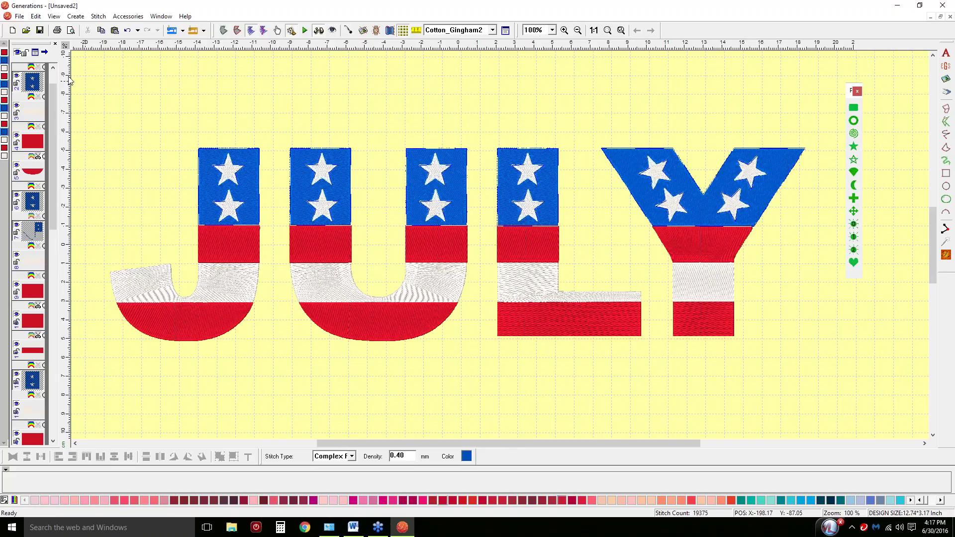
# - Select all white sections and stars, set their stitch type to Complex Fill, and clear the selection
pyautogui.click(4, 71)
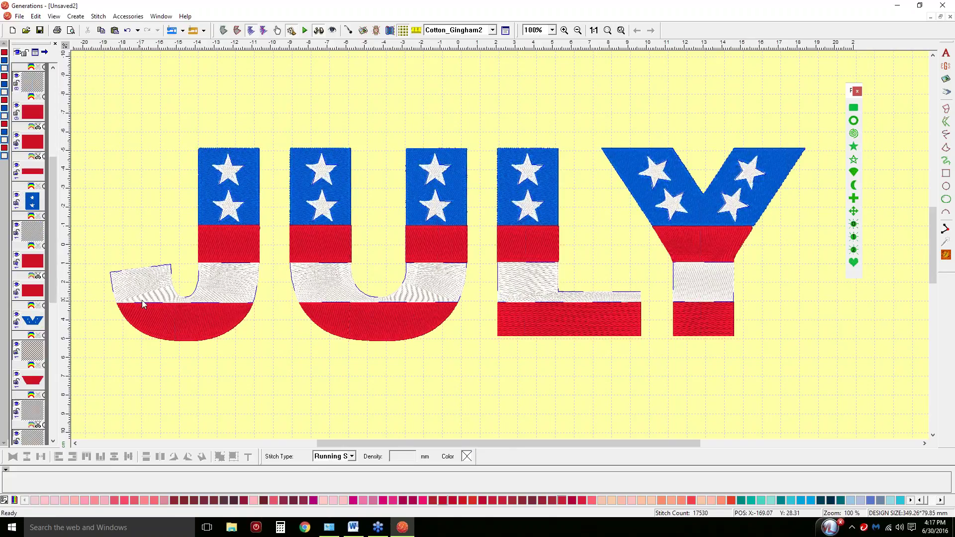
pyautogui.click(353, 456)
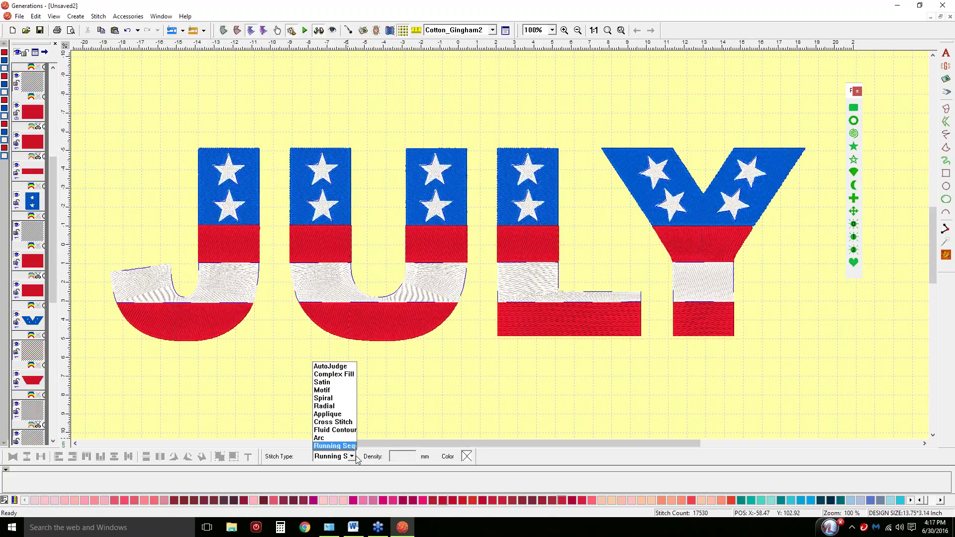
pyautogui.click(343, 374)
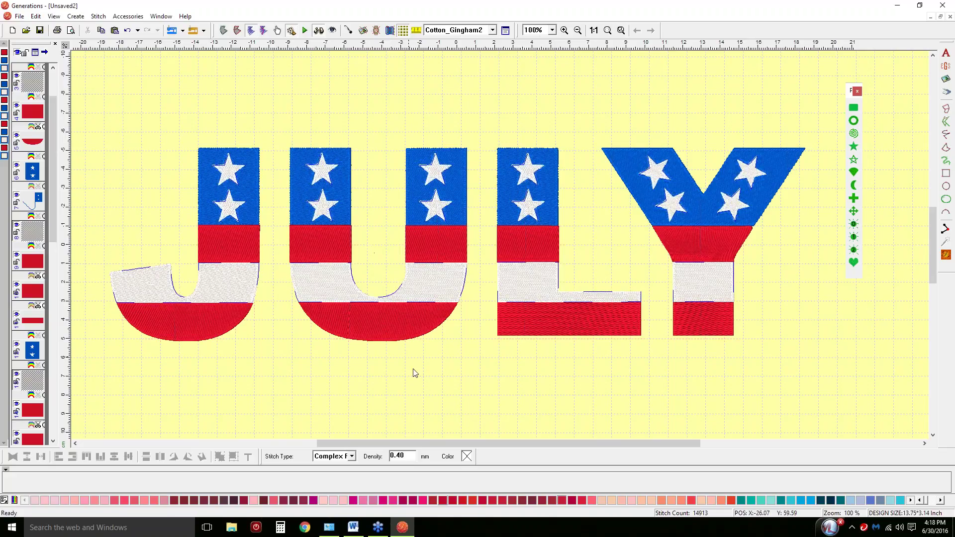
pyautogui.click(425, 385)
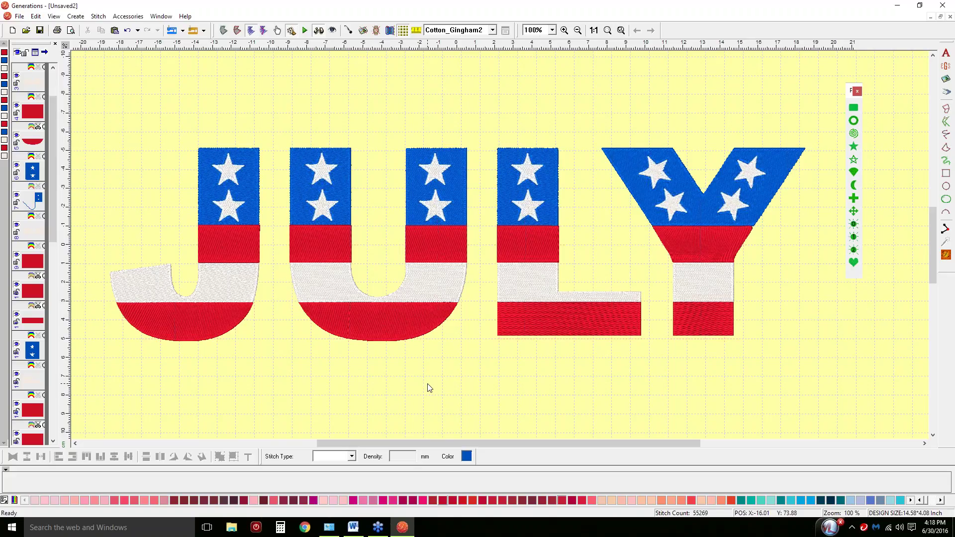
# - Move the J's upper star above the letter to inspect the void beneath it, and undo the move
pyautogui.click(230, 172)
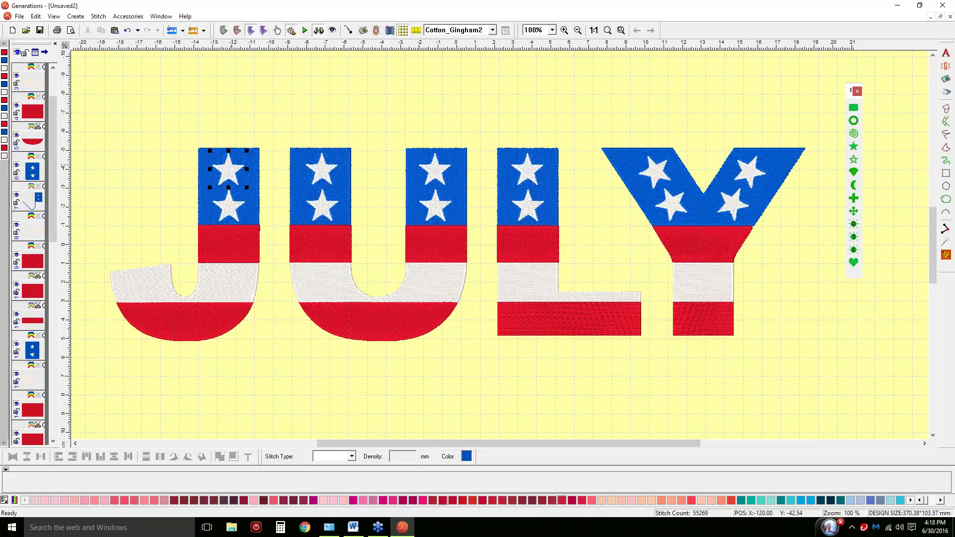
pyautogui.moveTo(230, 172); pyautogui.dragTo(229, 117)
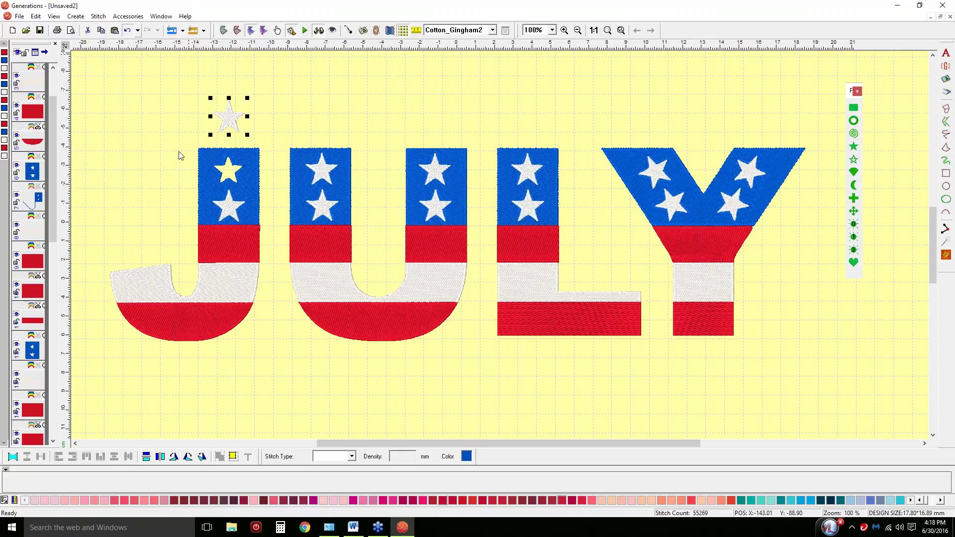
pyautogui.hotkey('ctrl', 'z')
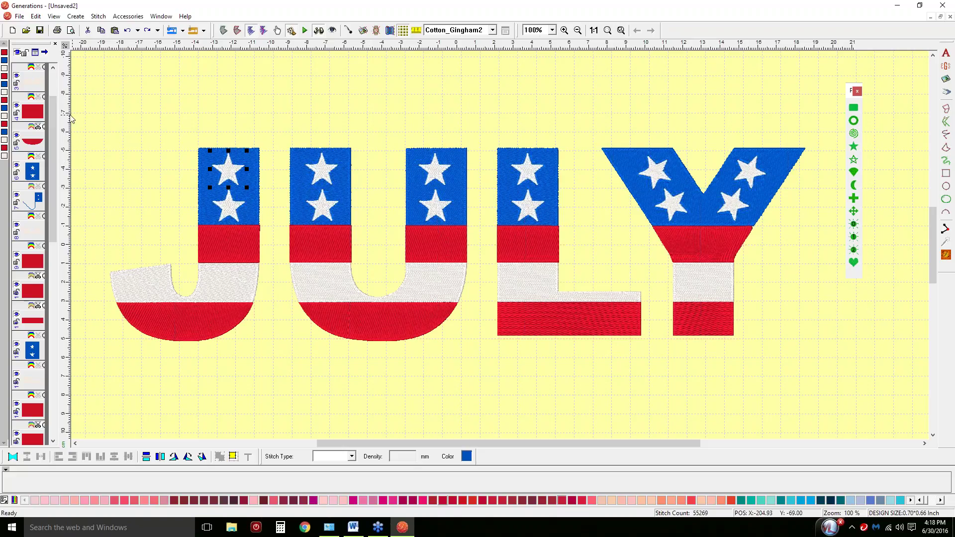
# - Move all blue sections to the top of the stitching sequence
pyautogui.click(4, 60)
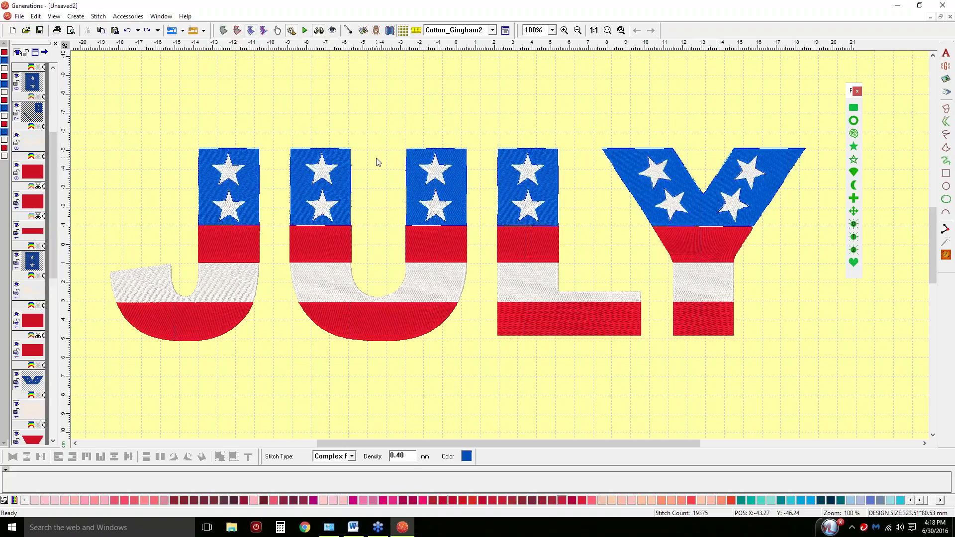
pyautogui.rightClick(32, 87)
pyautogui.click(49, 105)
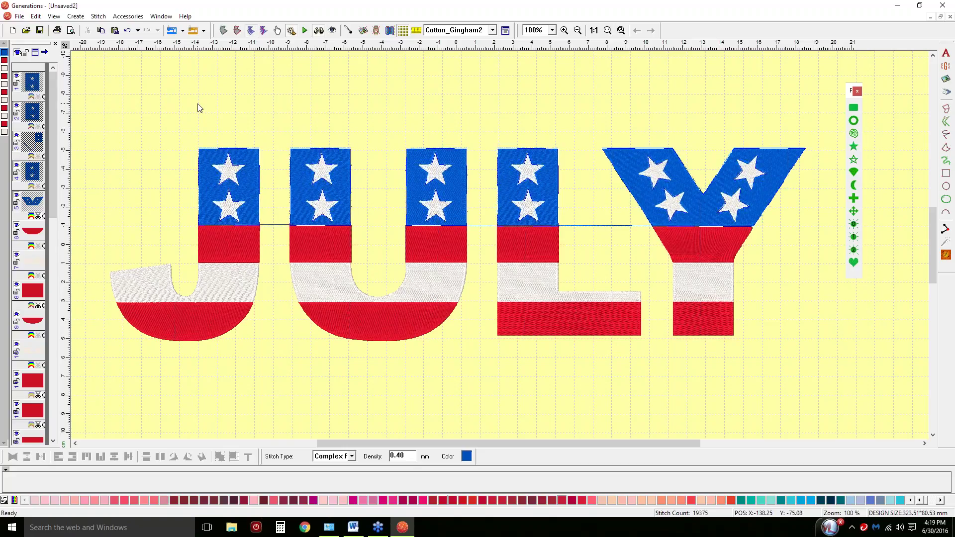
# - Start Set Stitching Order and number the blue sections 1 to 5 from the J across to the Y
pyautogui.click(131, 18)
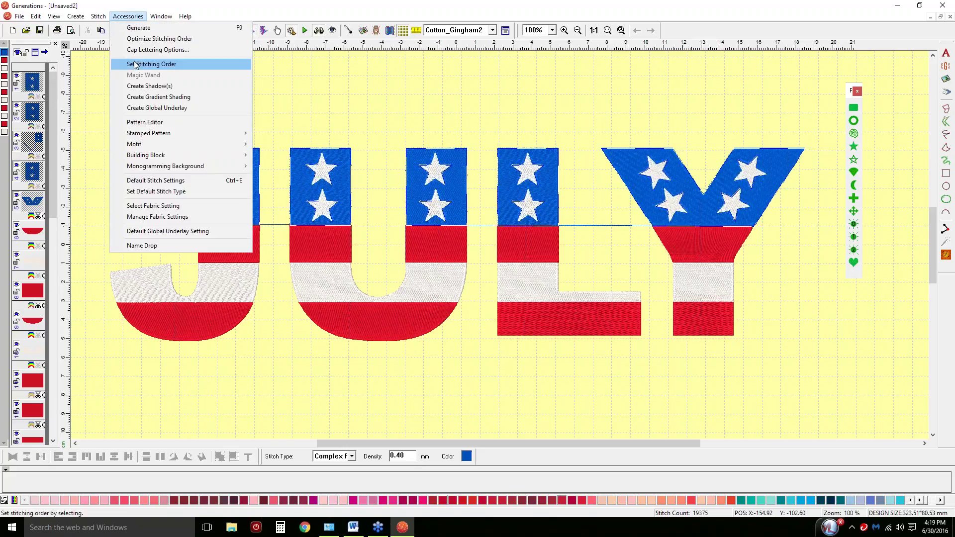
pyautogui.click(136, 64)
pyautogui.click(208, 162)
pyautogui.click(304, 162)
pyautogui.click(412, 159)
pyautogui.click(512, 161)
pyautogui.click(633, 163)
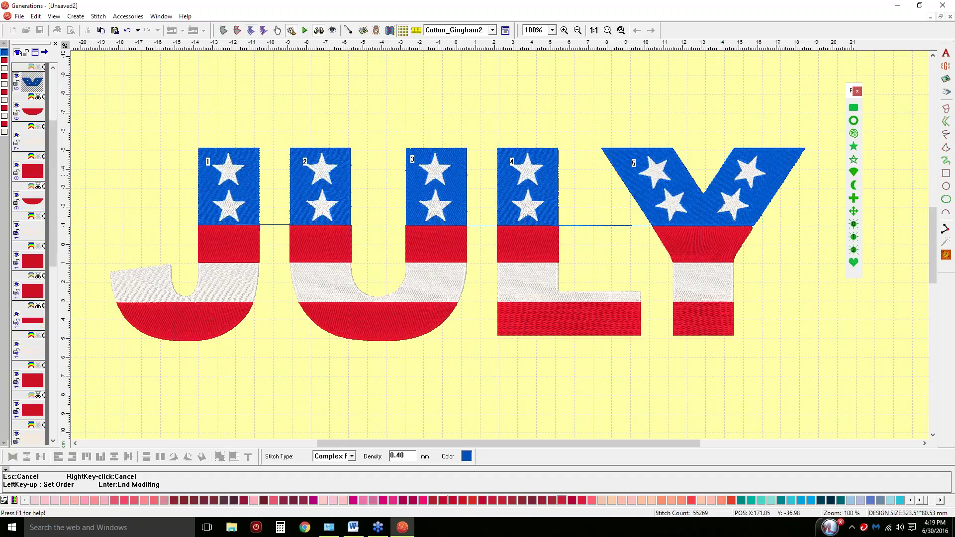
# - Number the Y's four stars 6 to 9 from its right arm to its left, and the L's lower and upper stars 10 and 11
pyautogui.click(752, 172)
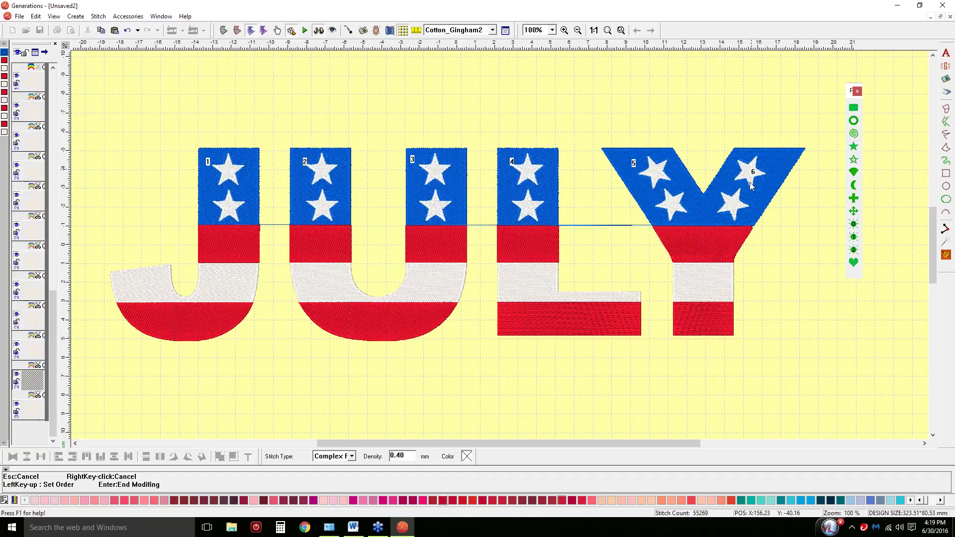
pyautogui.click(733, 203)
pyautogui.click(673, 208)
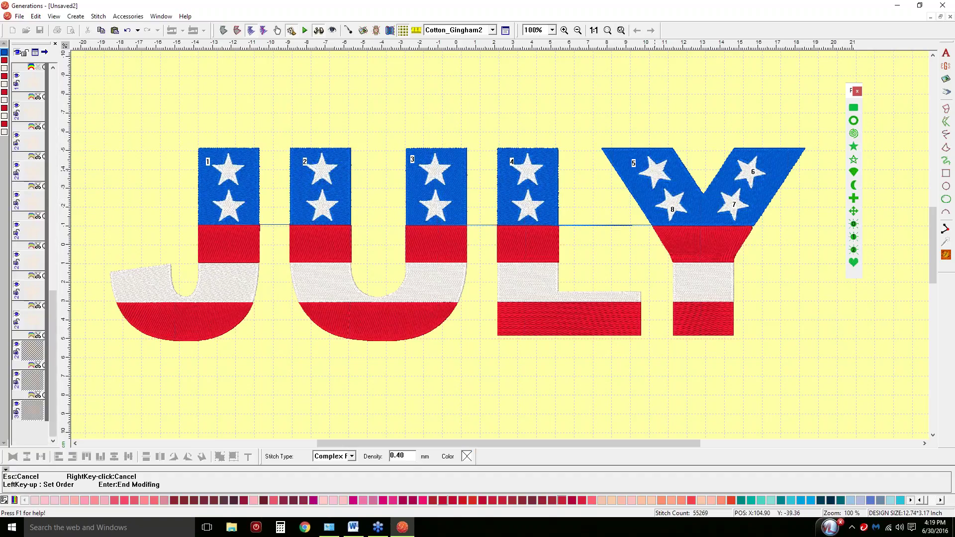
pyautogui.click(656, 174)
pyautogui.click(538, 205)
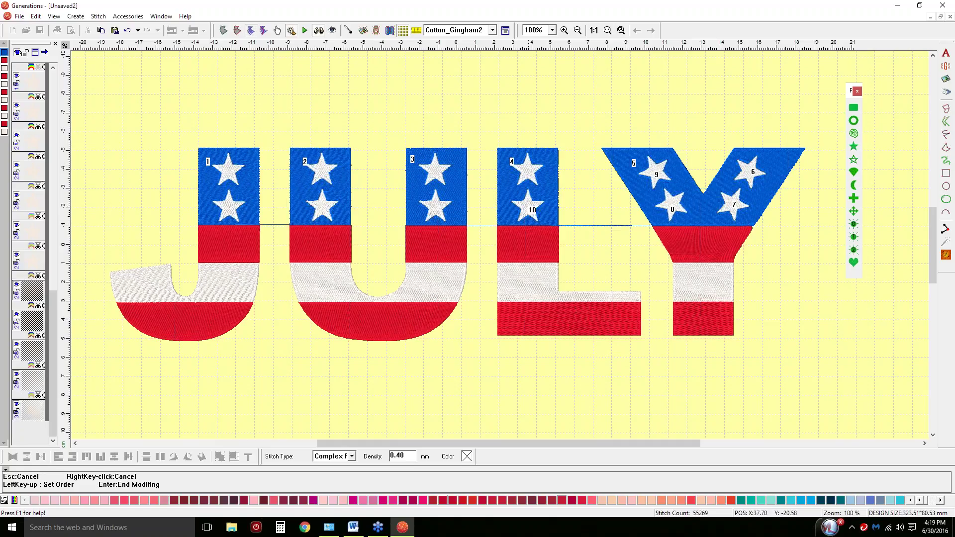
pyautogui.click(533, 170)
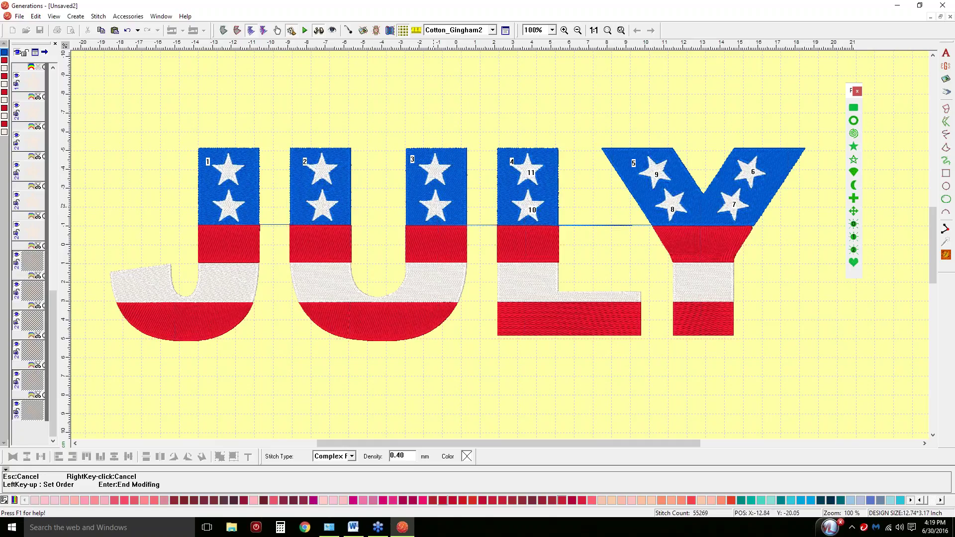
# - Number the U's four stars 12 to 15 from right arm to left, and the J's upper and lower stars 16 and 17
pyautogui.click(436, 170)
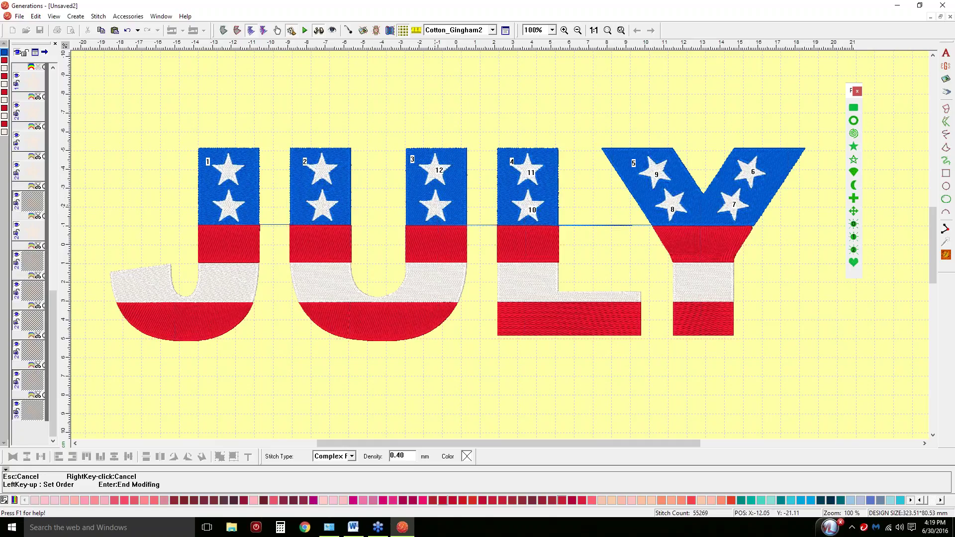
pyautogui.click(437, 207)
pyautogui.click(326, 209)
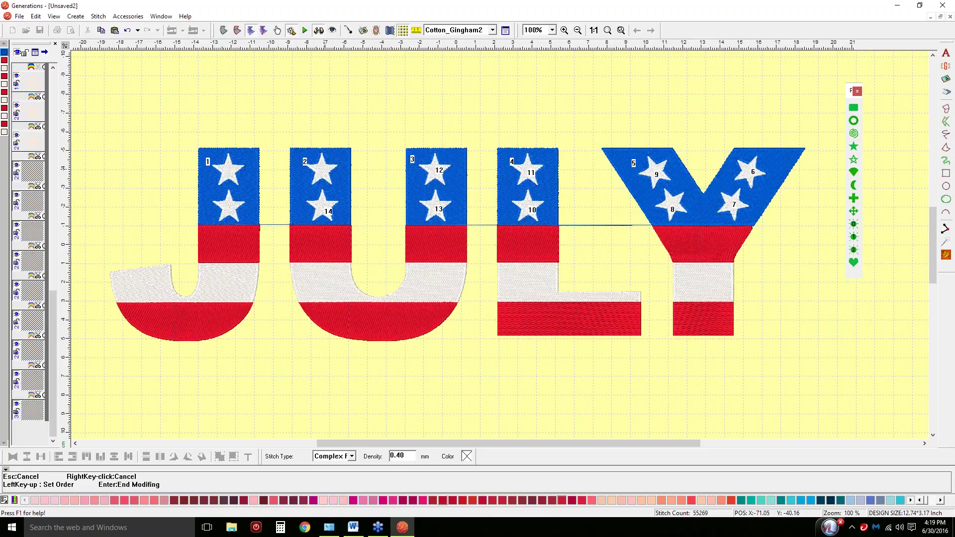
pyautogui.click(326, 170)
pyautogui.click(230, 173)
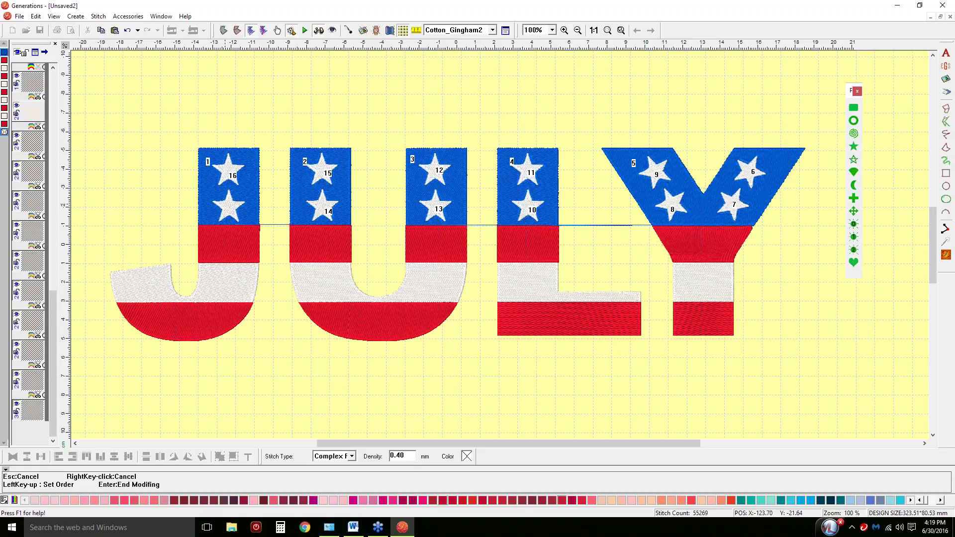
pyautogui.click(226, 208)
# - Number the white bands of the J, U, L and Y 18 to 21 in the stitching order
pyautogui.click(147, 285)
pyautogui.click(320, 291)
pyautogui.click(537, 293)
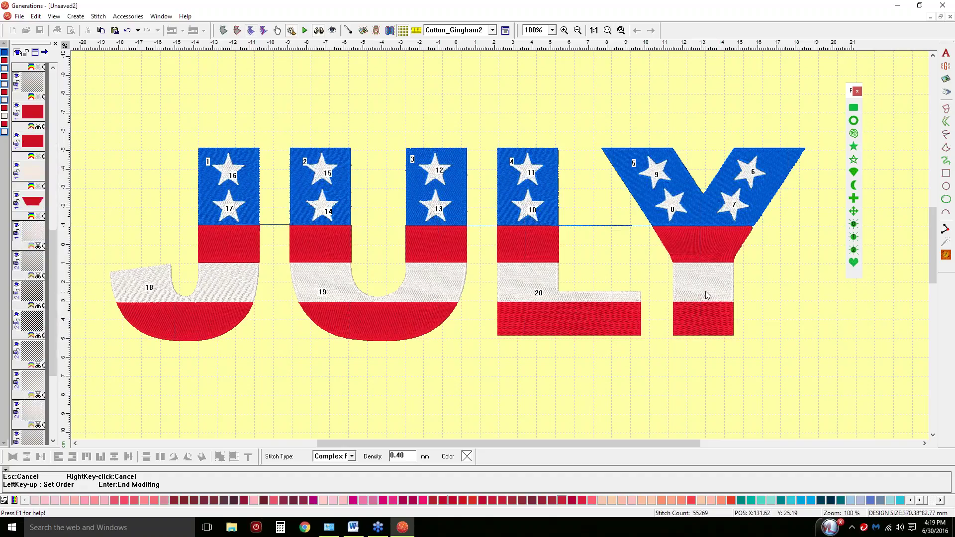
pyautogui.click(707, 291)
# - Number the Y's upper and lower red bands 22 and 23, and the L's upper and lower red bands 24 and 25
pyautogui.click(718, 245)
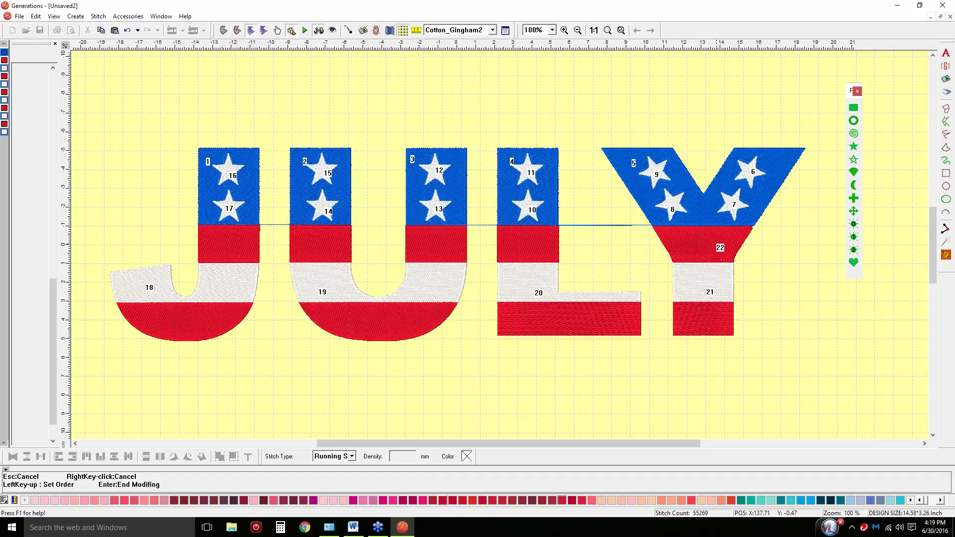
pyautogui.click(707, 329)
pyautogui.click(542, 248)
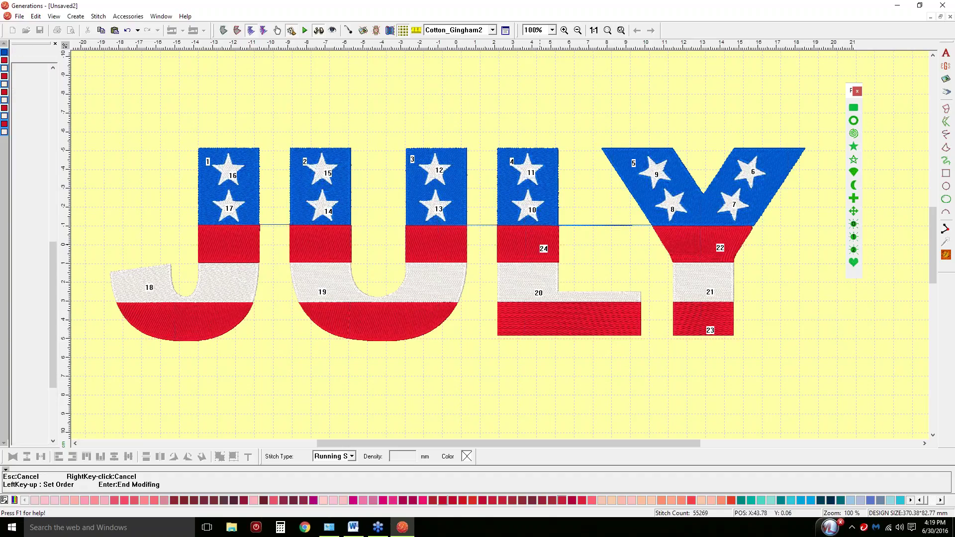
pyautogui.click(552, 324)
# - Add the U's red sections in right, left, bottom order and the J's lower and upper red sections, and apply the stitching order
pyautogui.click(445, 248)
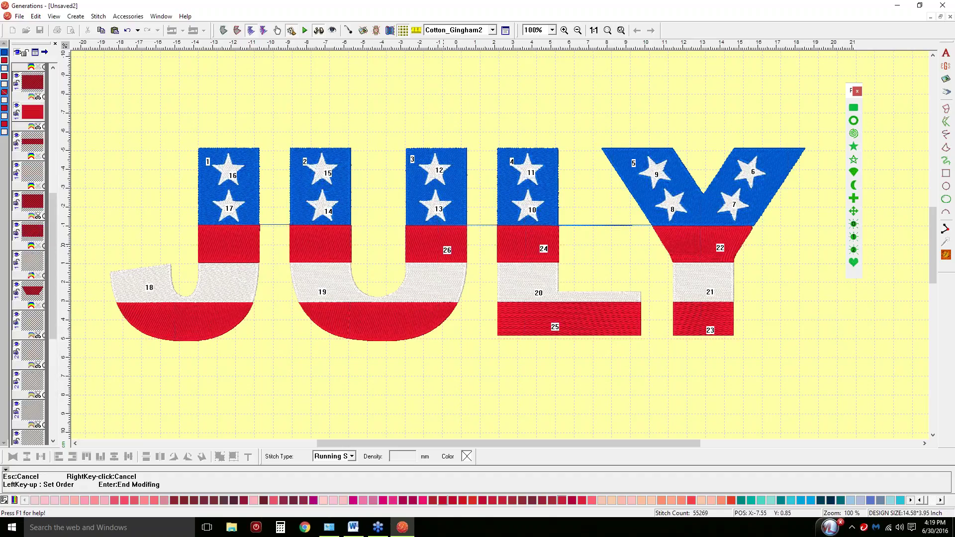
pyautogui.click(393, 332)
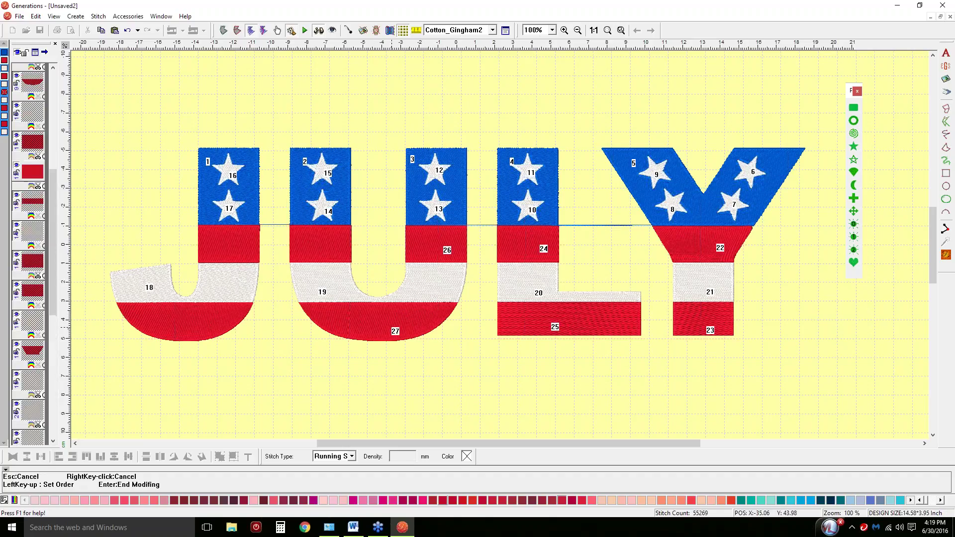
pyautogui.click(323, 247)
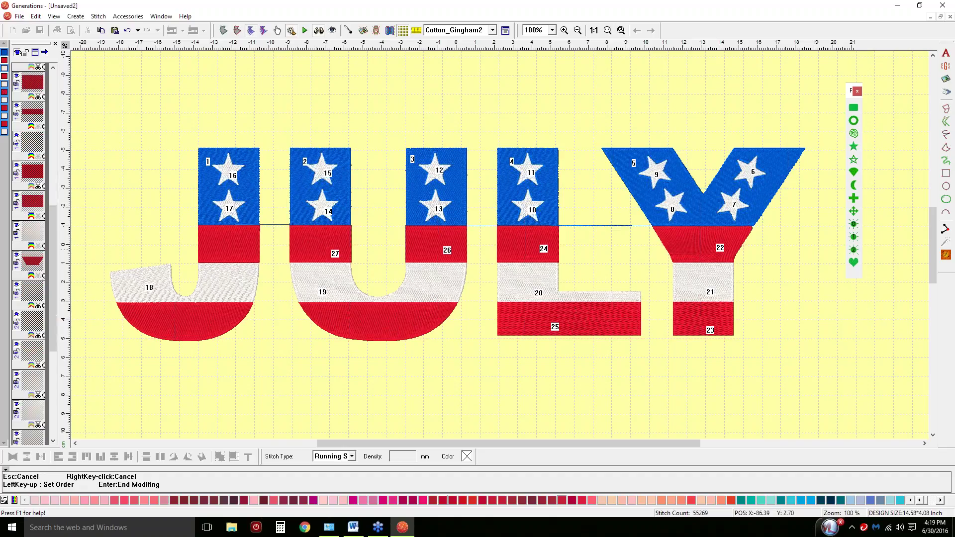
pyautogui.click(361, 324)
pyautogui.click(223, 317)
pyautogui.click(235, 245)
pyautogui.press('Return')
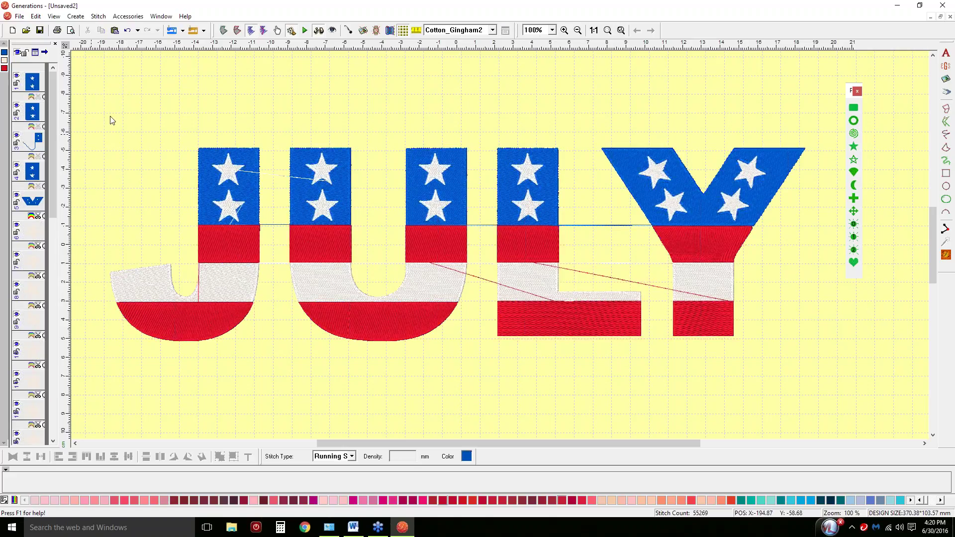
# - Move all white sections and stars to the bottom of the stitching sequence and regenerate the design's stitches
pyautogui.click(6, 60)
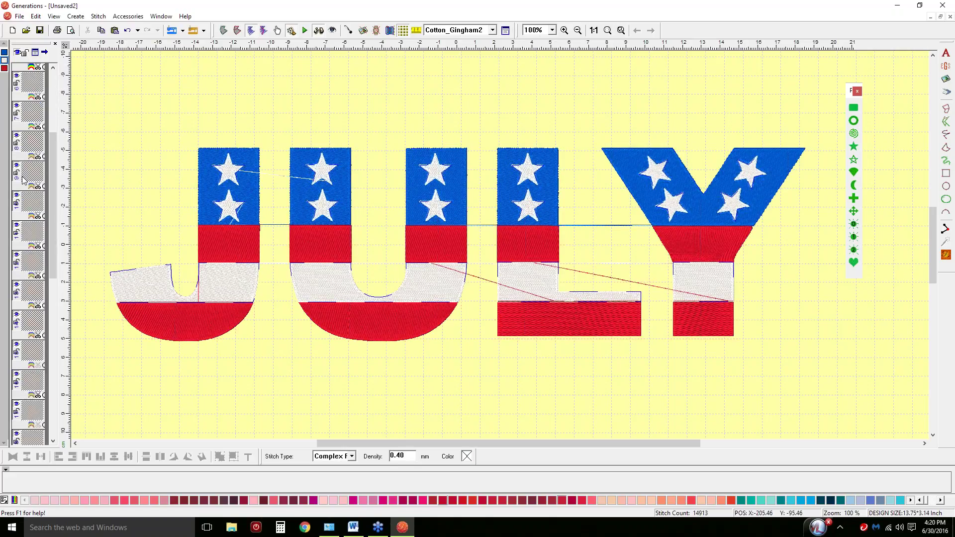
pyautogui.rightClick(33, 81)
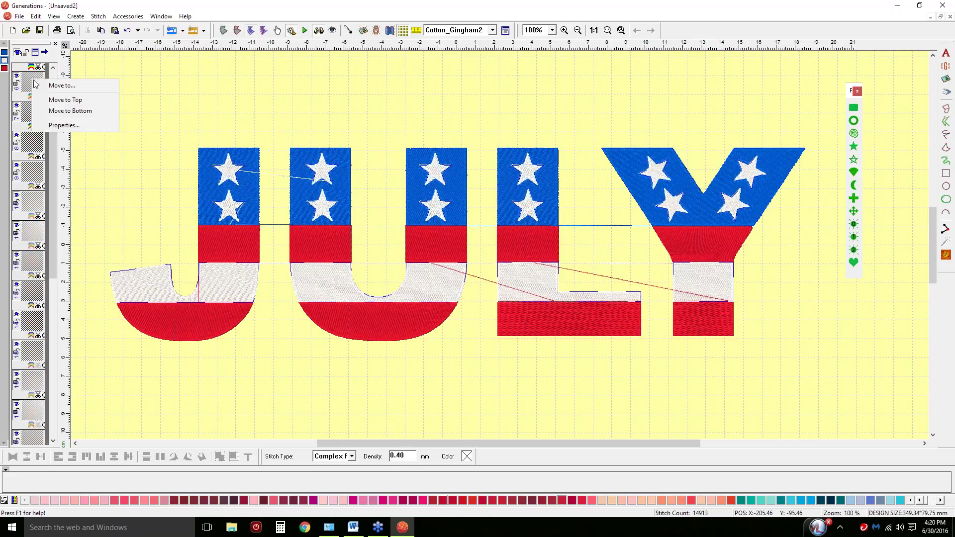
pyautogui.click(55, 98)
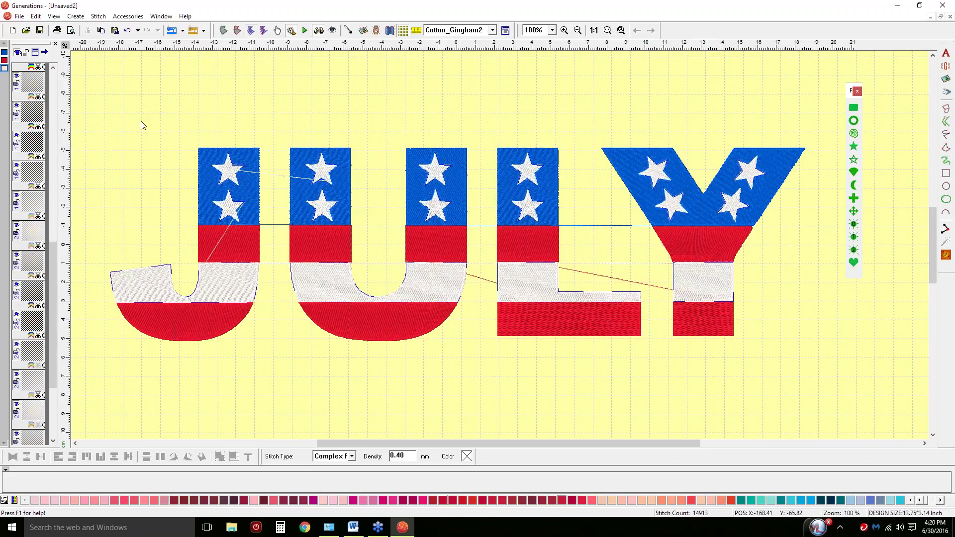
pyautogui.click(946, 255)
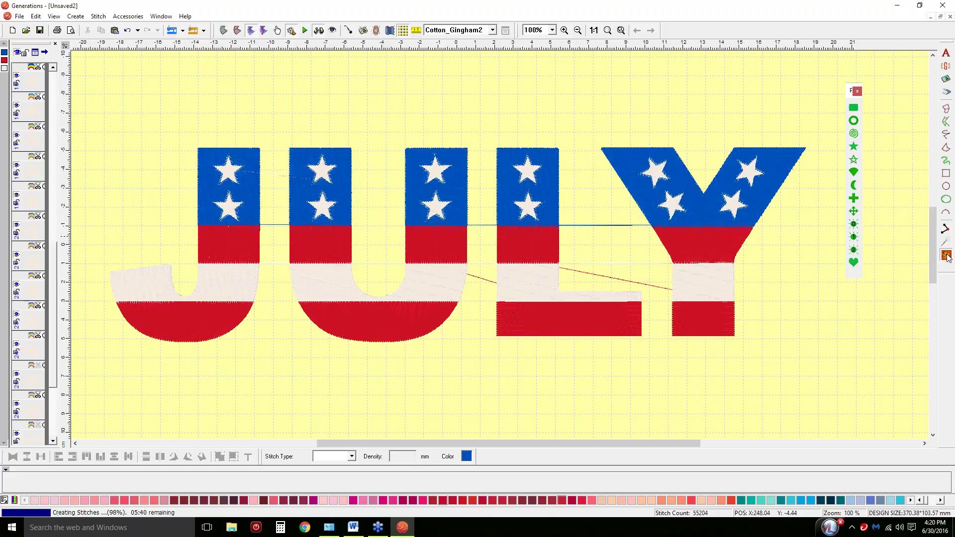